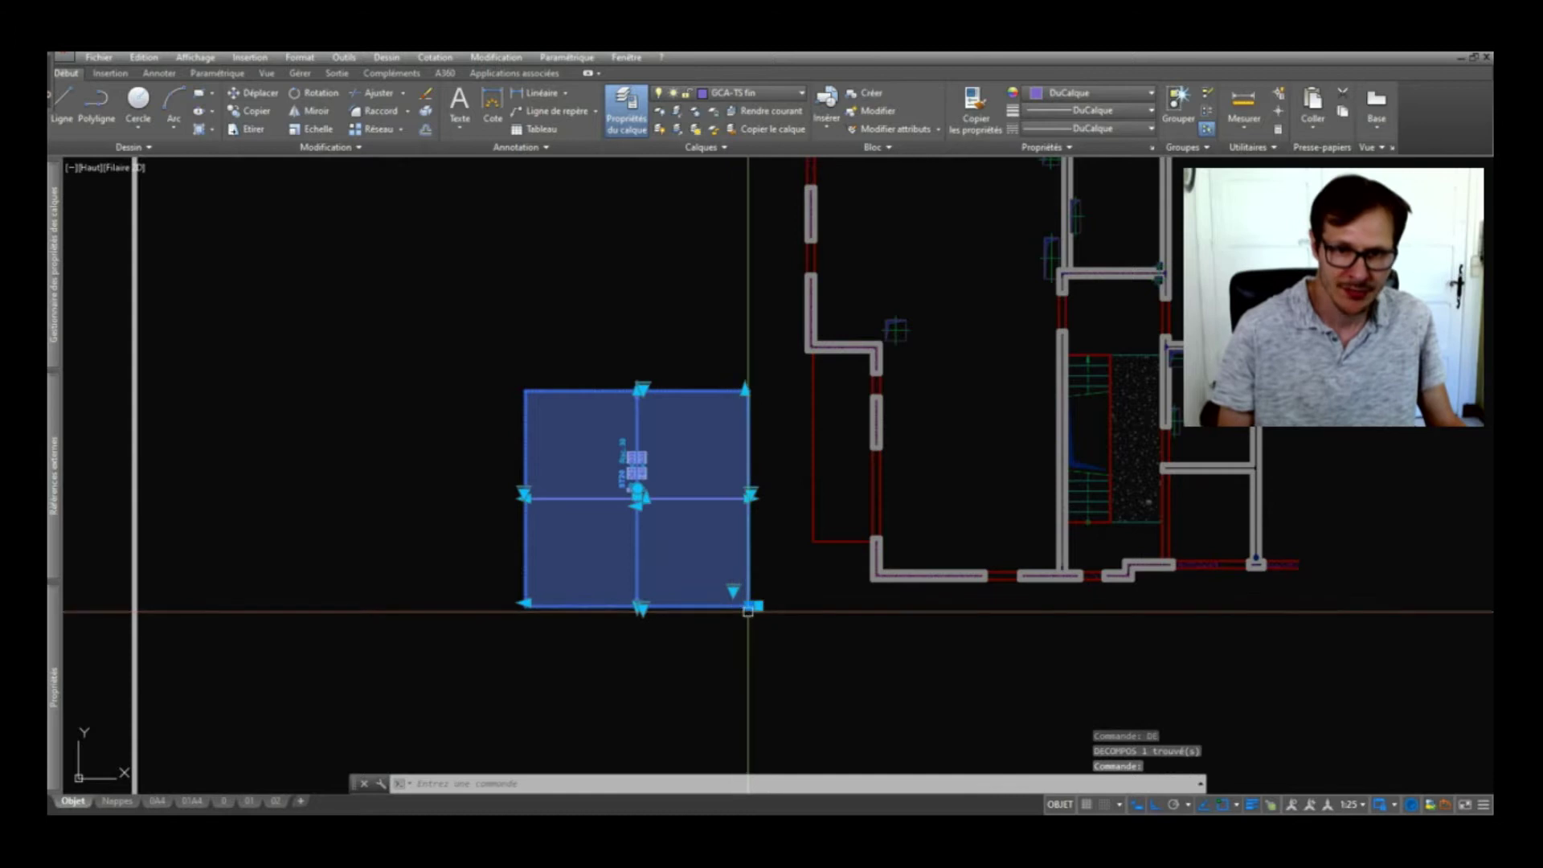
# Move the selected ST20 mesh block so its lower-right corner meets the large room's lower-right inner wall corner
pyautogui.scroll(-2, 748, 606)
pyautogui.scroll(5, 1009, 557)
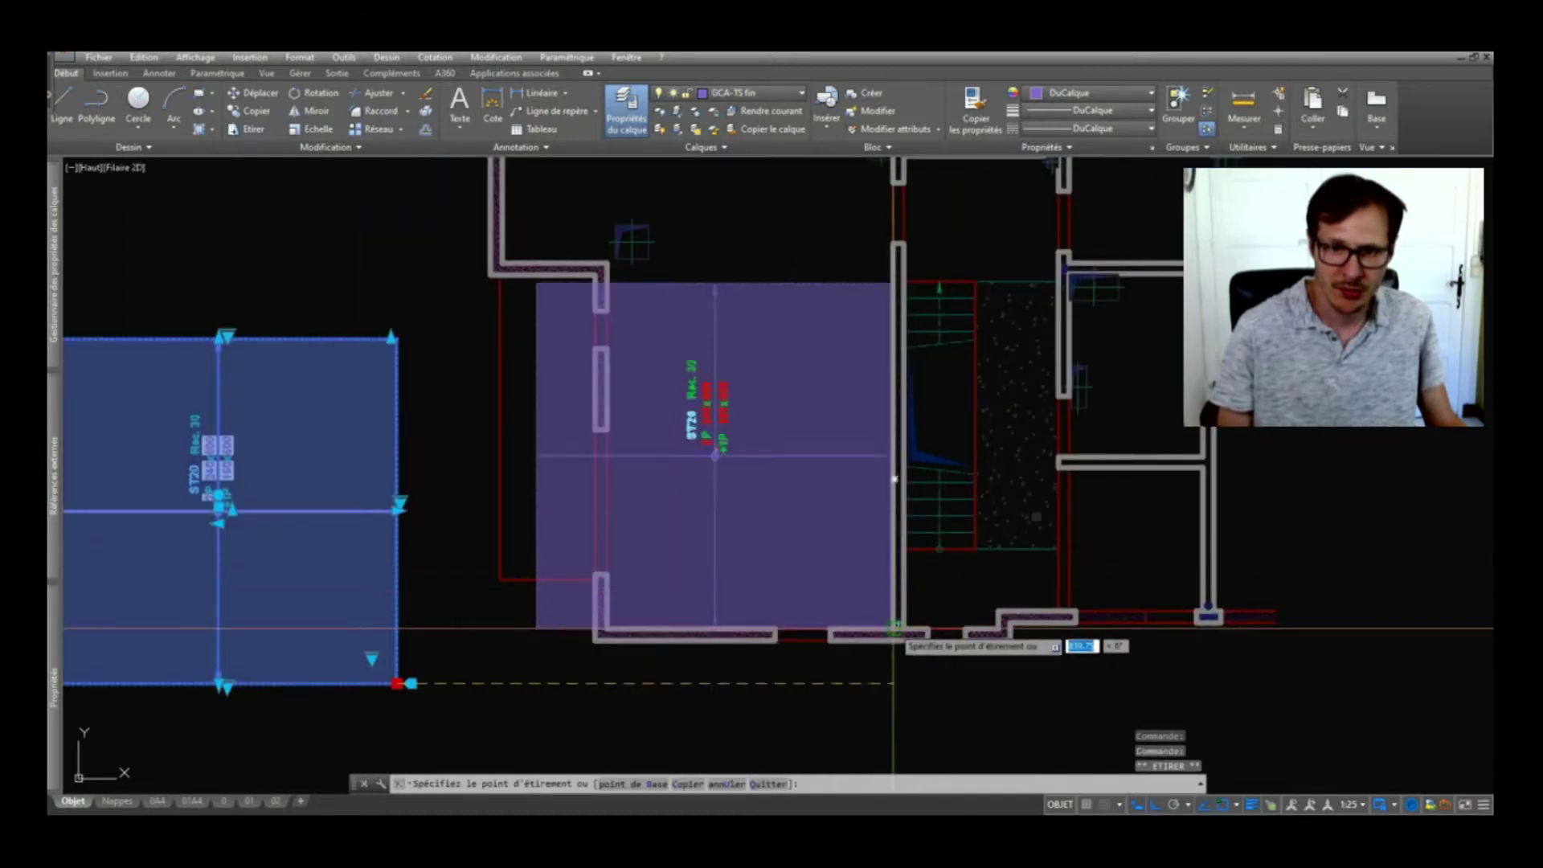
pyautogui.click(880, 595)
# Stretch the mesh block's lower-left corner to align with the inner face of the room's left outer wall
pyautogui.scroll(-2, 705, 666)
pyautogui.click(596, 641)
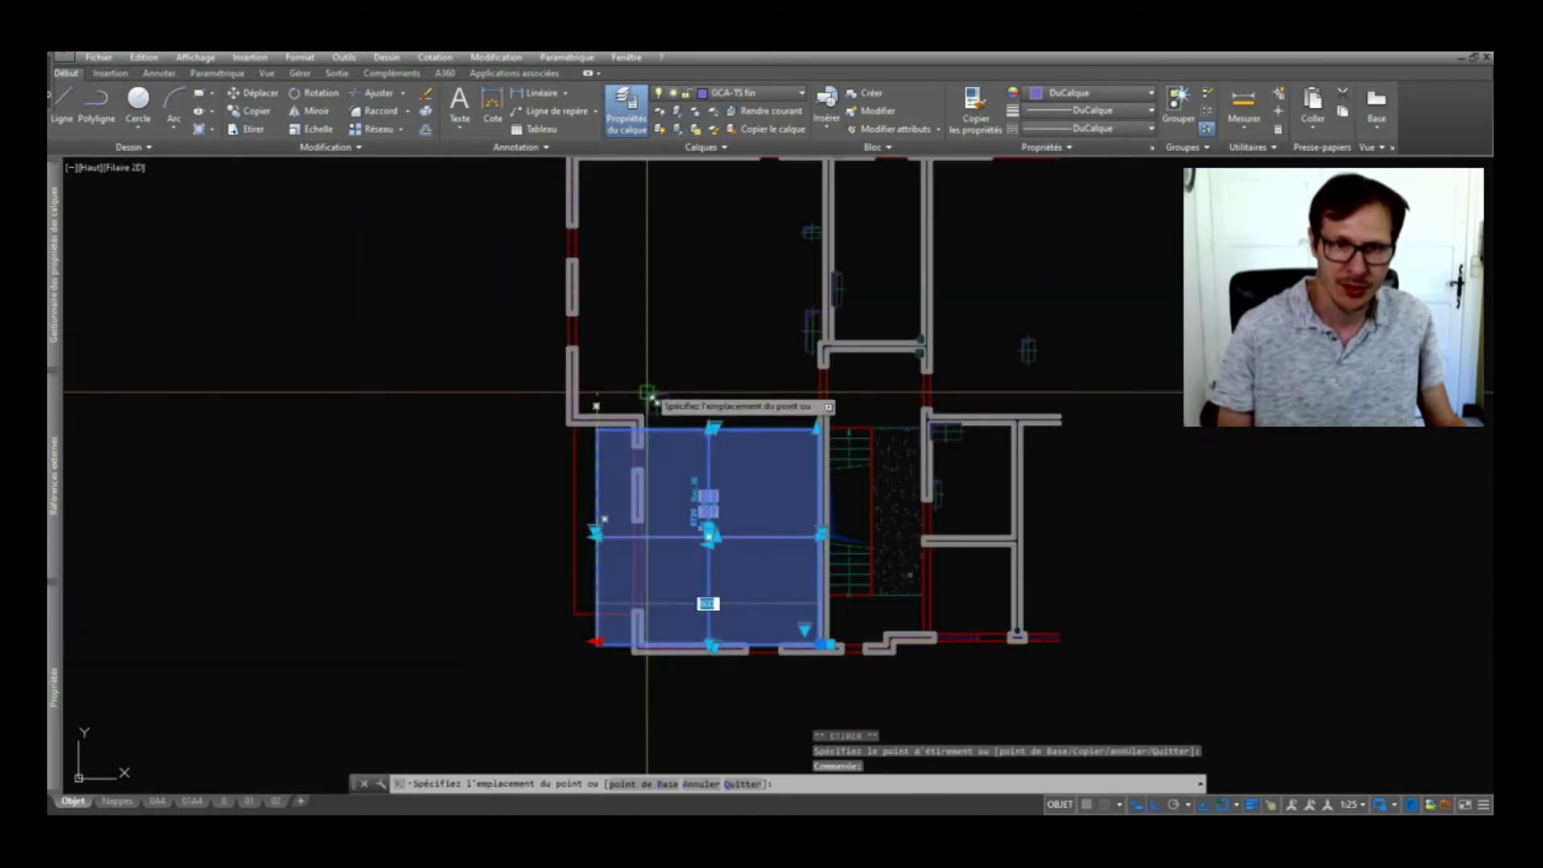
pyautogui.scroll(4, 618, 391)
pyautogui.scroll(-5, 510, 443)
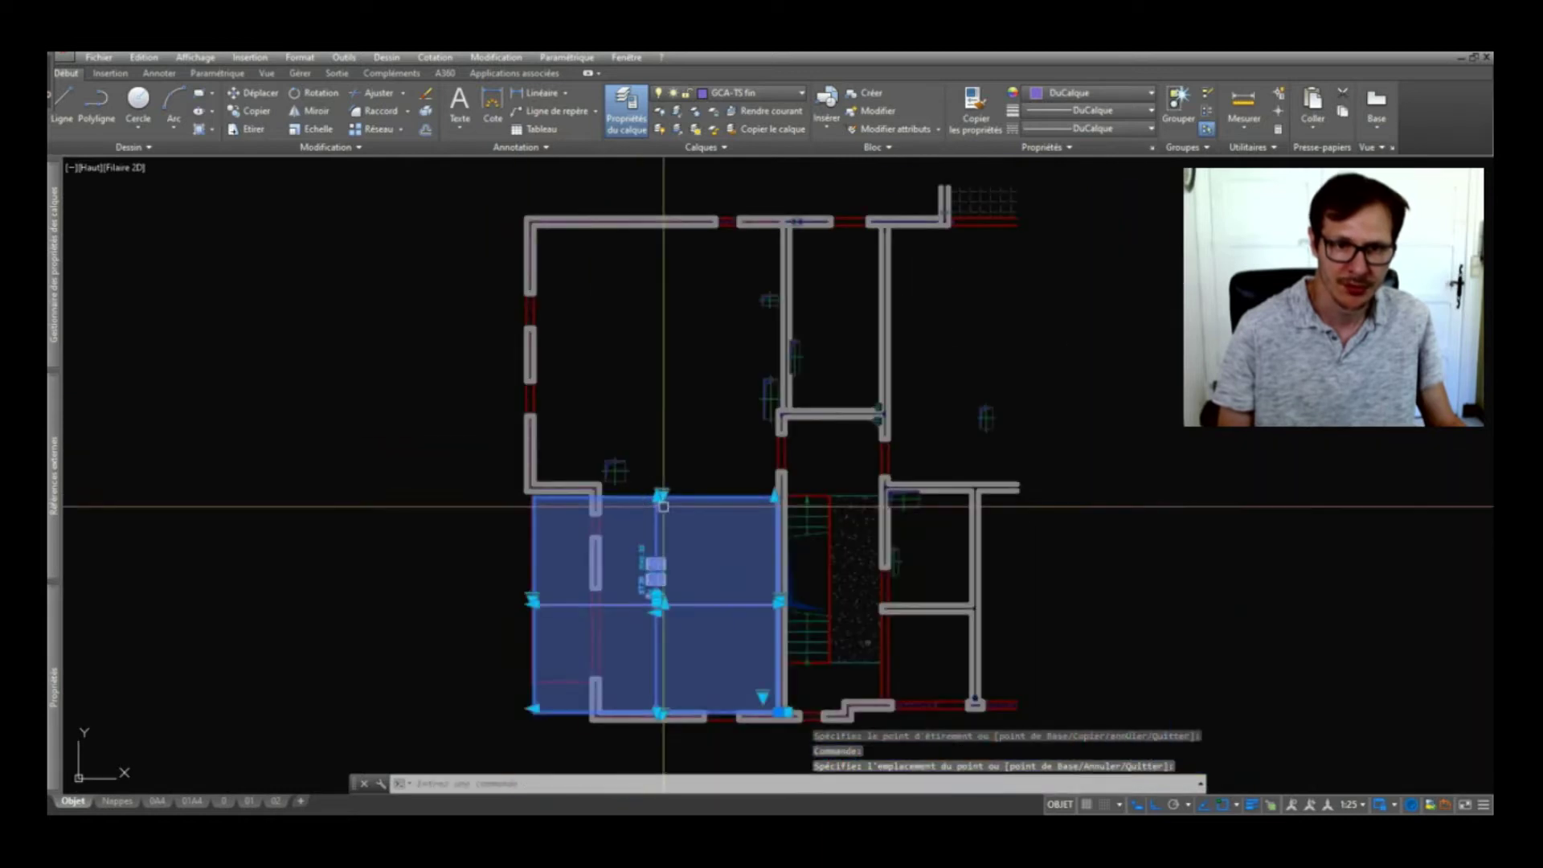
# Stretch the mesh block's upper-right corner up to the inner face of the room's upper wall
pyautogui.click(774, 497)
pyautogui.click(774, 497)
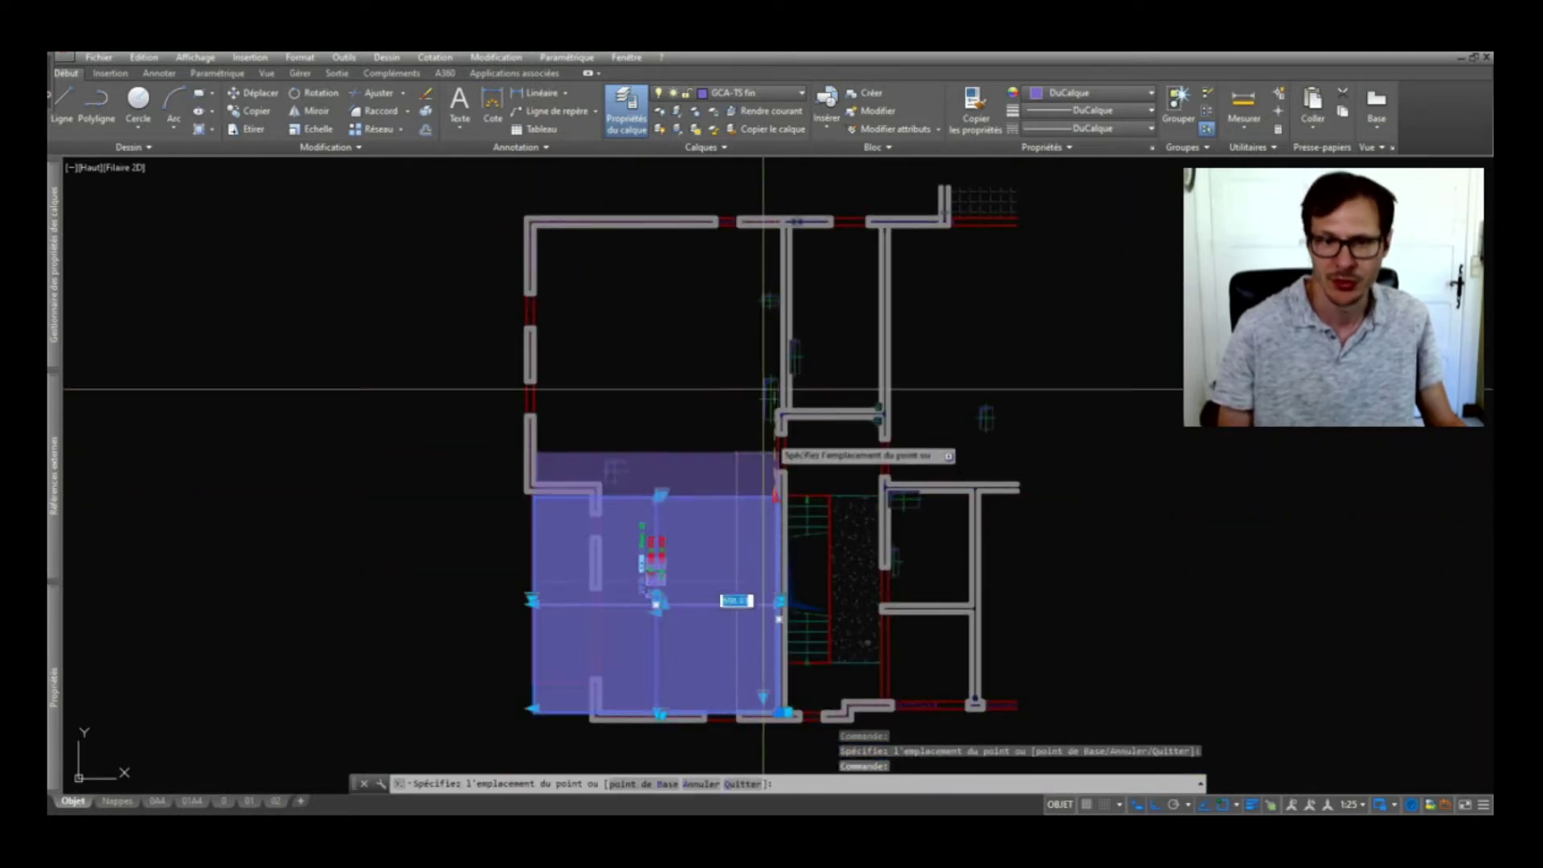
pyautogui.scroll(5, 774, 497)
pyautogui.click(817, 259)
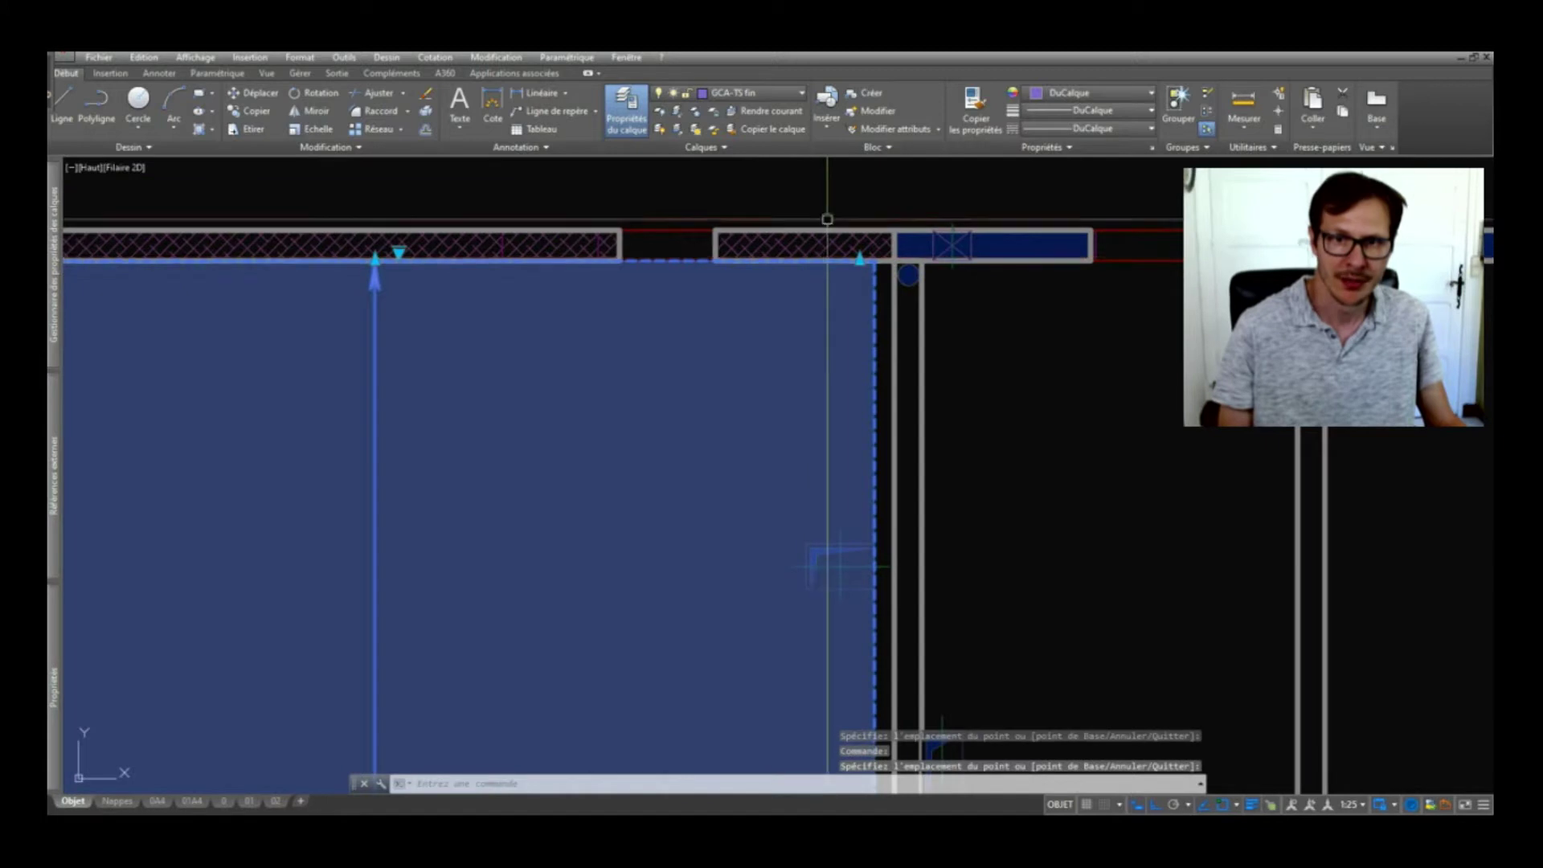
# Move the mesh block's horizontal distribution line and its label upward, above the room's left wall recess
pyautogui.scroll(-5, 826, 220)
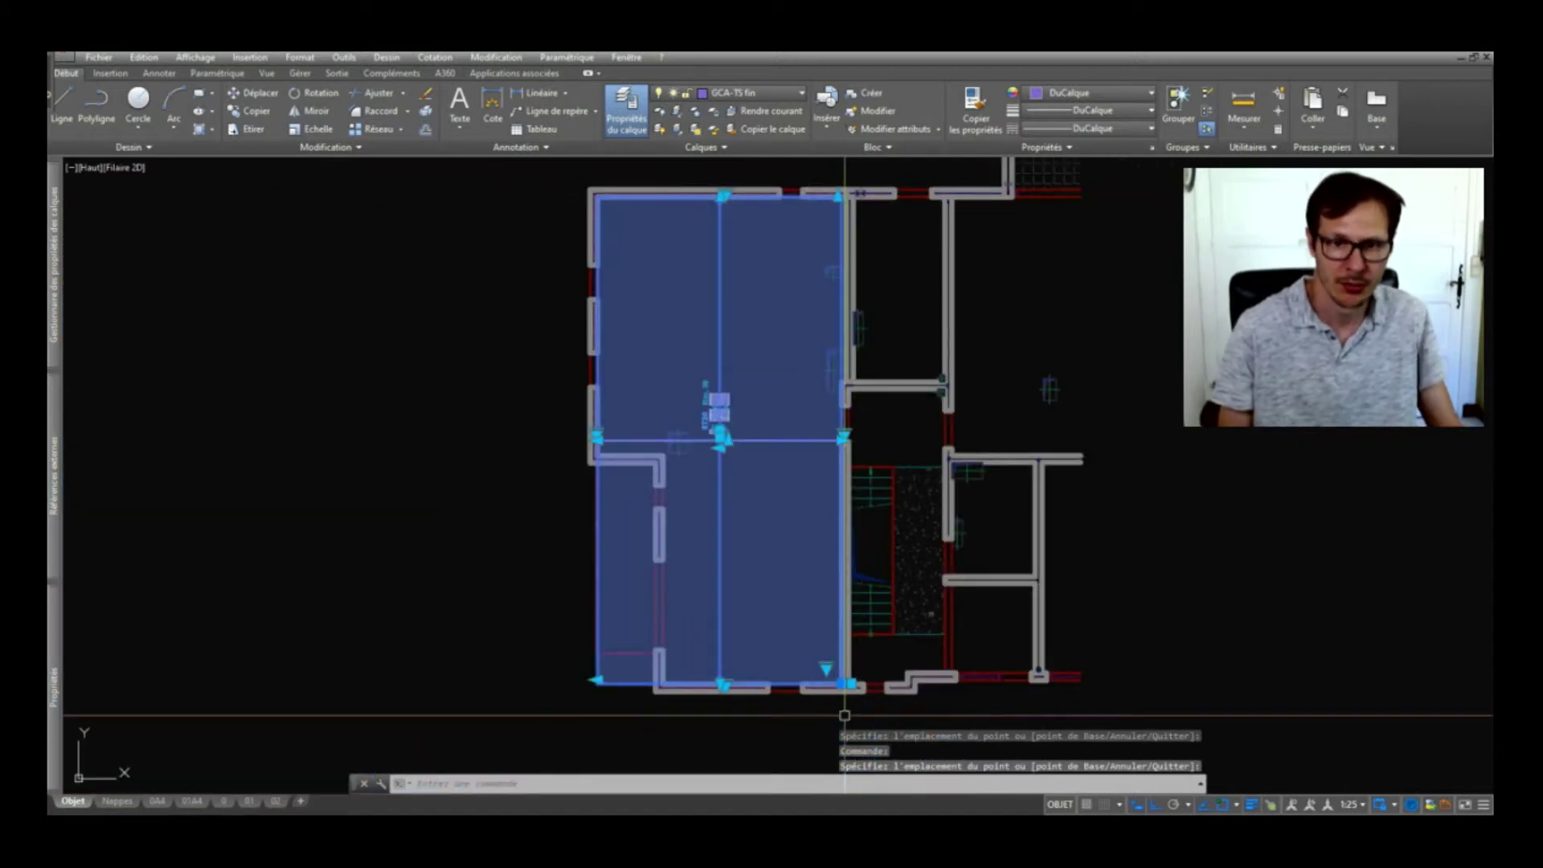
pyautogui.scroll(5, 840, 208)
pyautogui.scroll(-3, 840, 191)
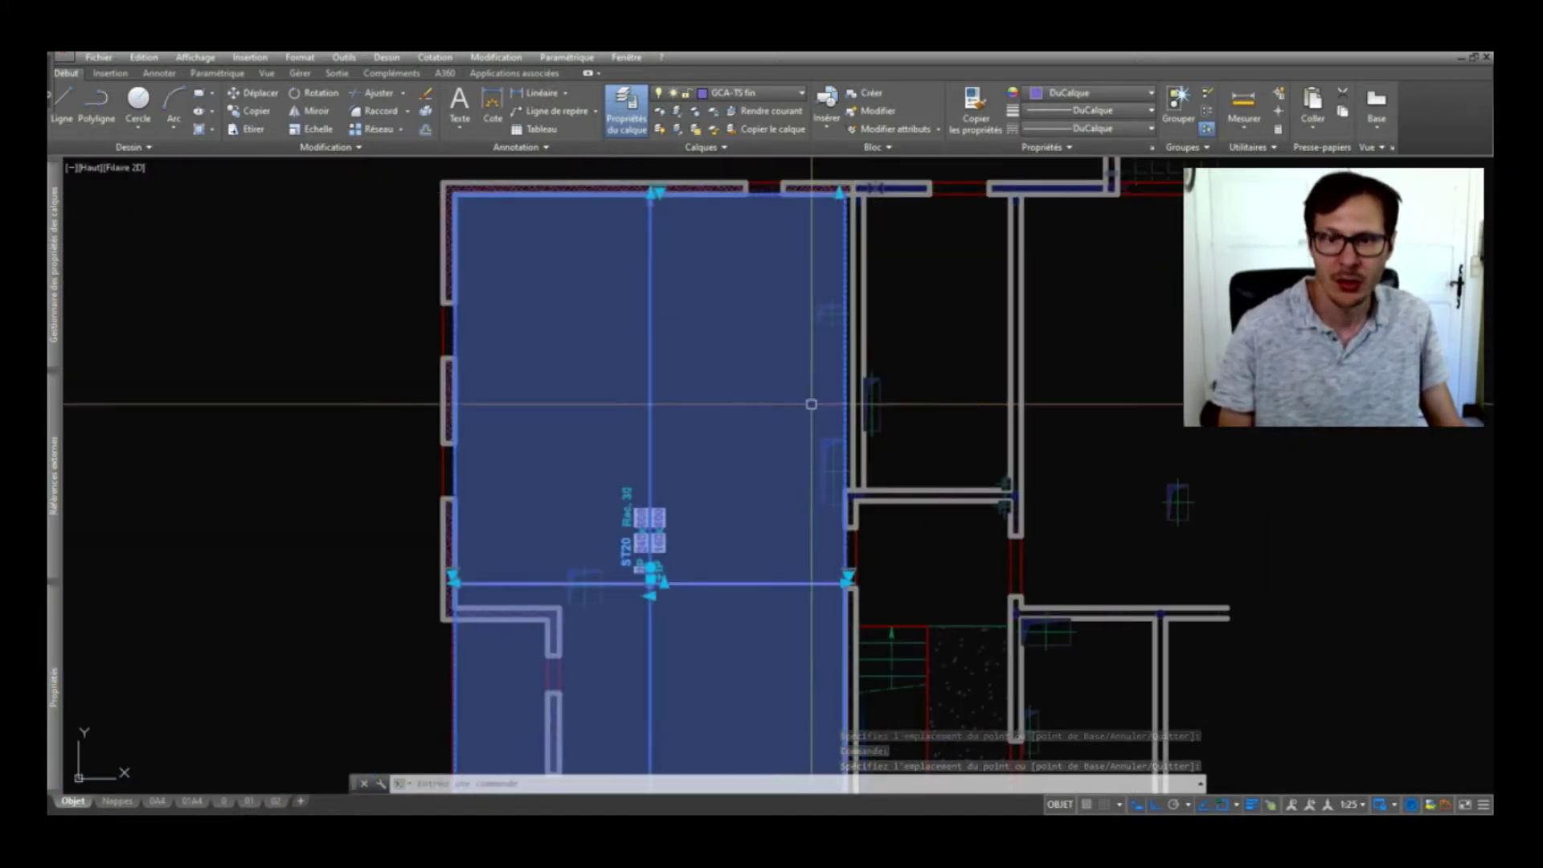
pyautogui.scroll(4, 650, 577)
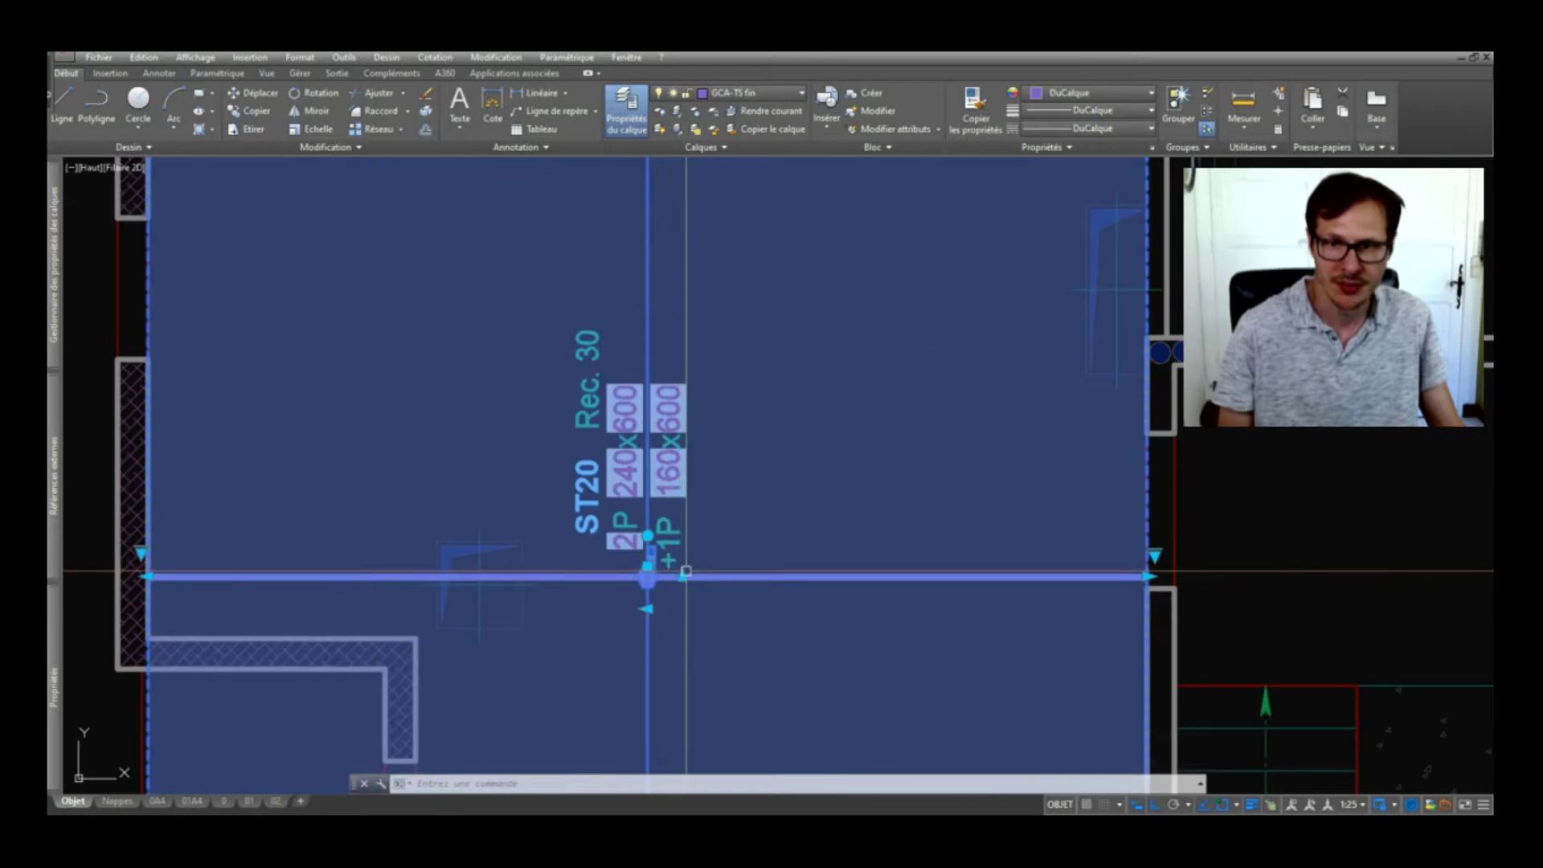
pyautogui.click(685, 572)
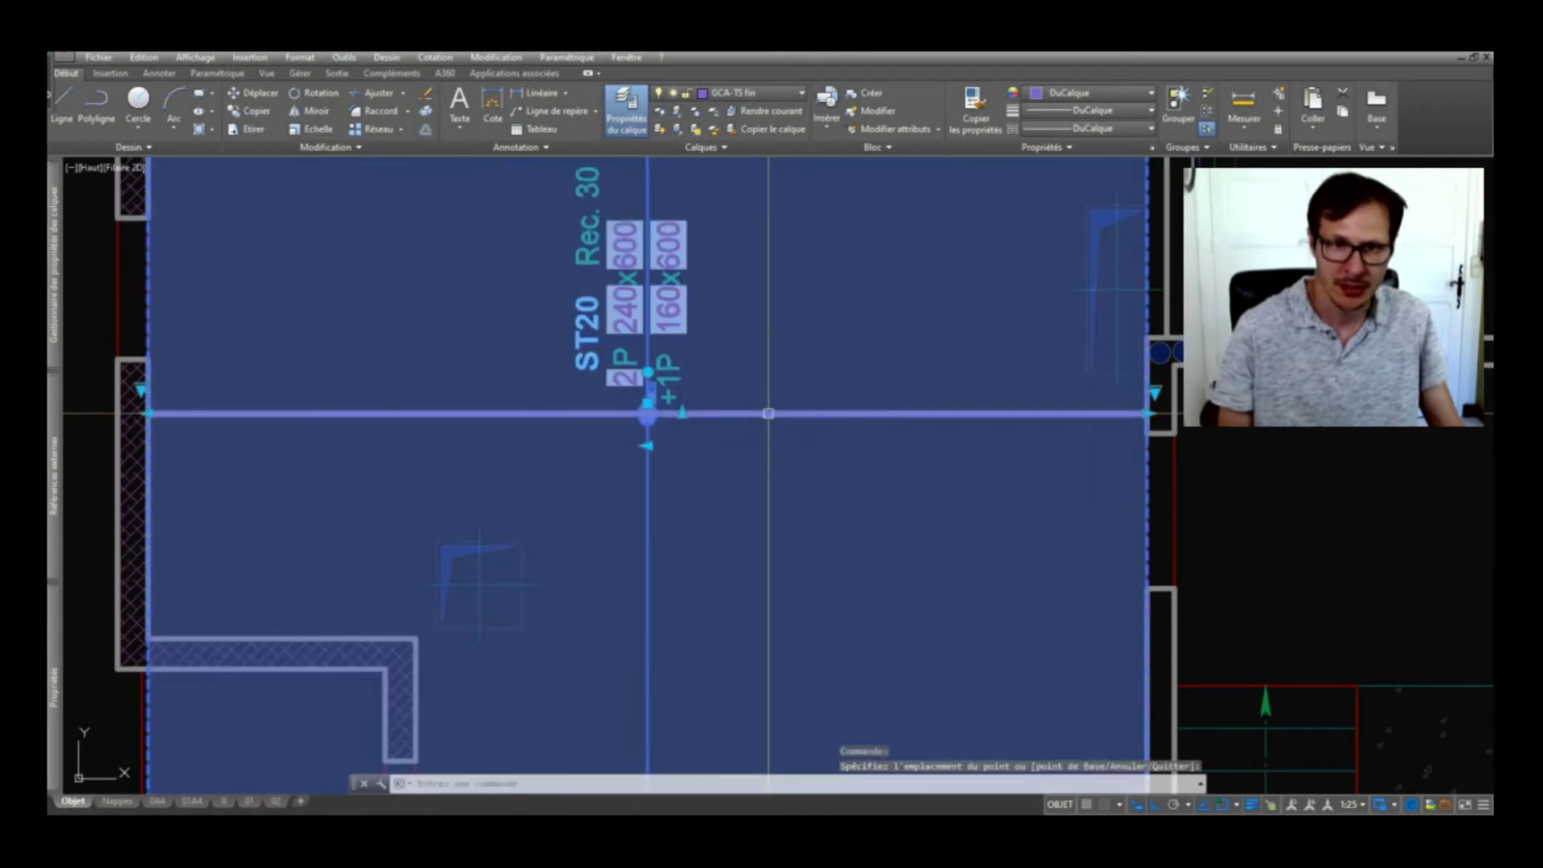
# Update the fields of the stretched mesh block's label with the field update command
pyautogui.write('maj')
pyautogui.press('Return')
pyautogui.click(679, 251)
pyautogui.scroll(-5, 672, 408)
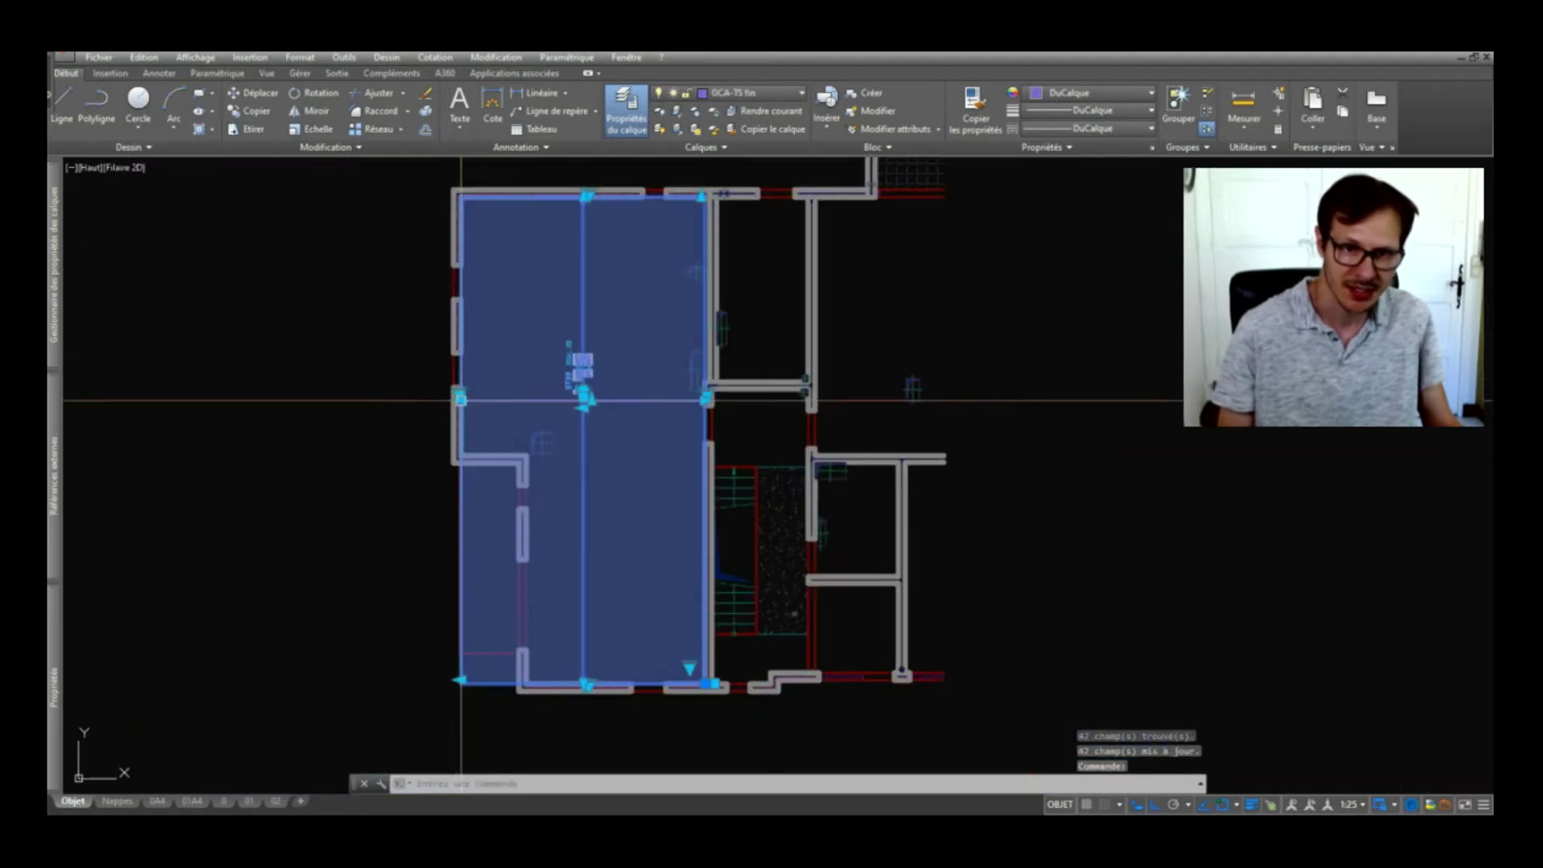
# Set the mesh block's width to 600 from its lower-left corner and update its label fields
pyautogui.click(459, 680)
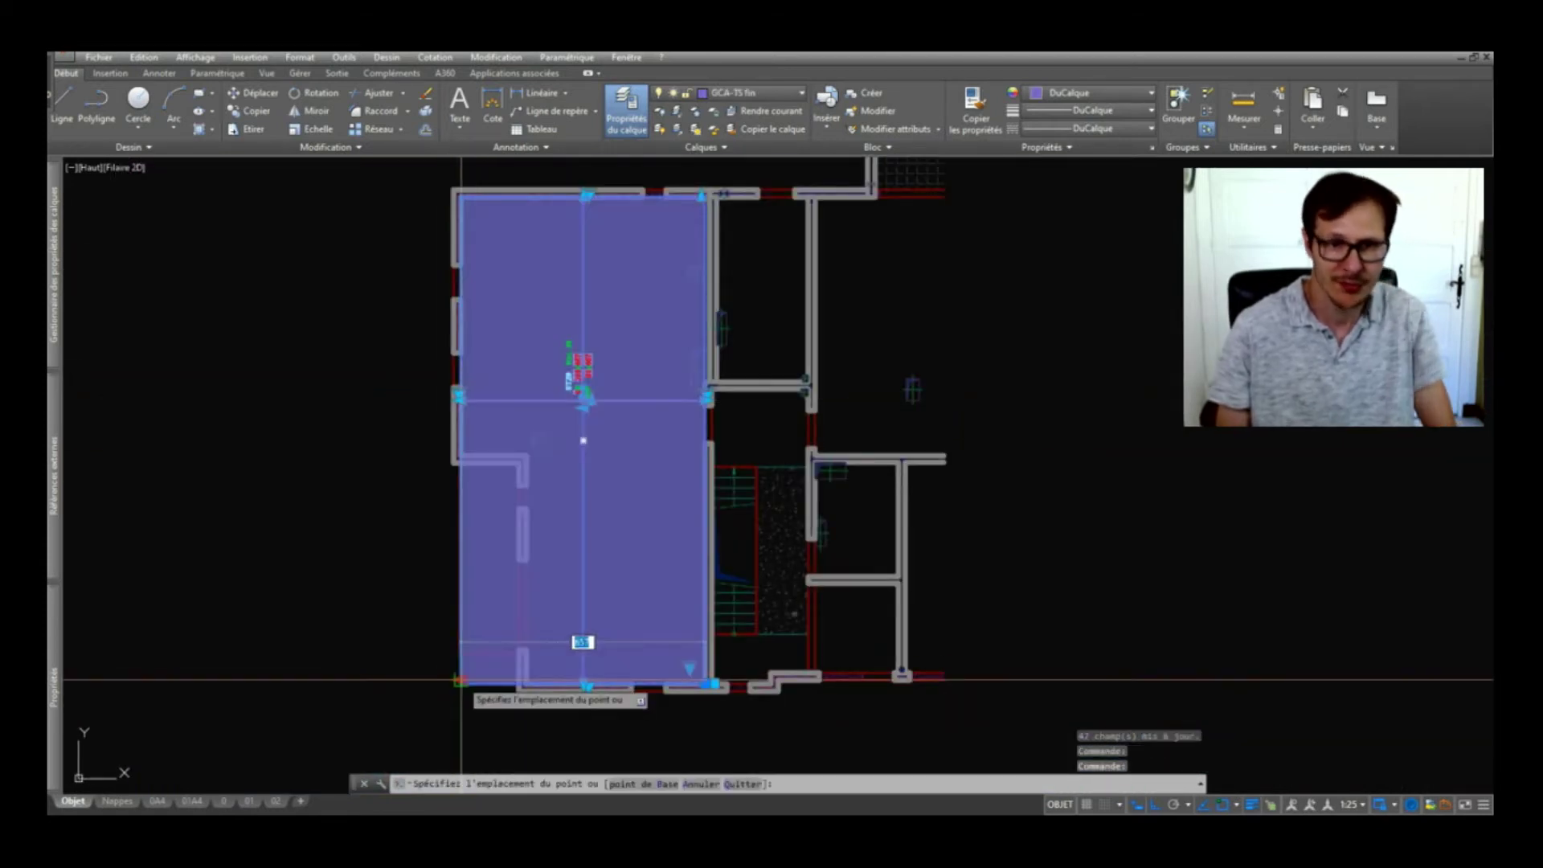
pyautogui.write('600')
pyautogui.press('Return')
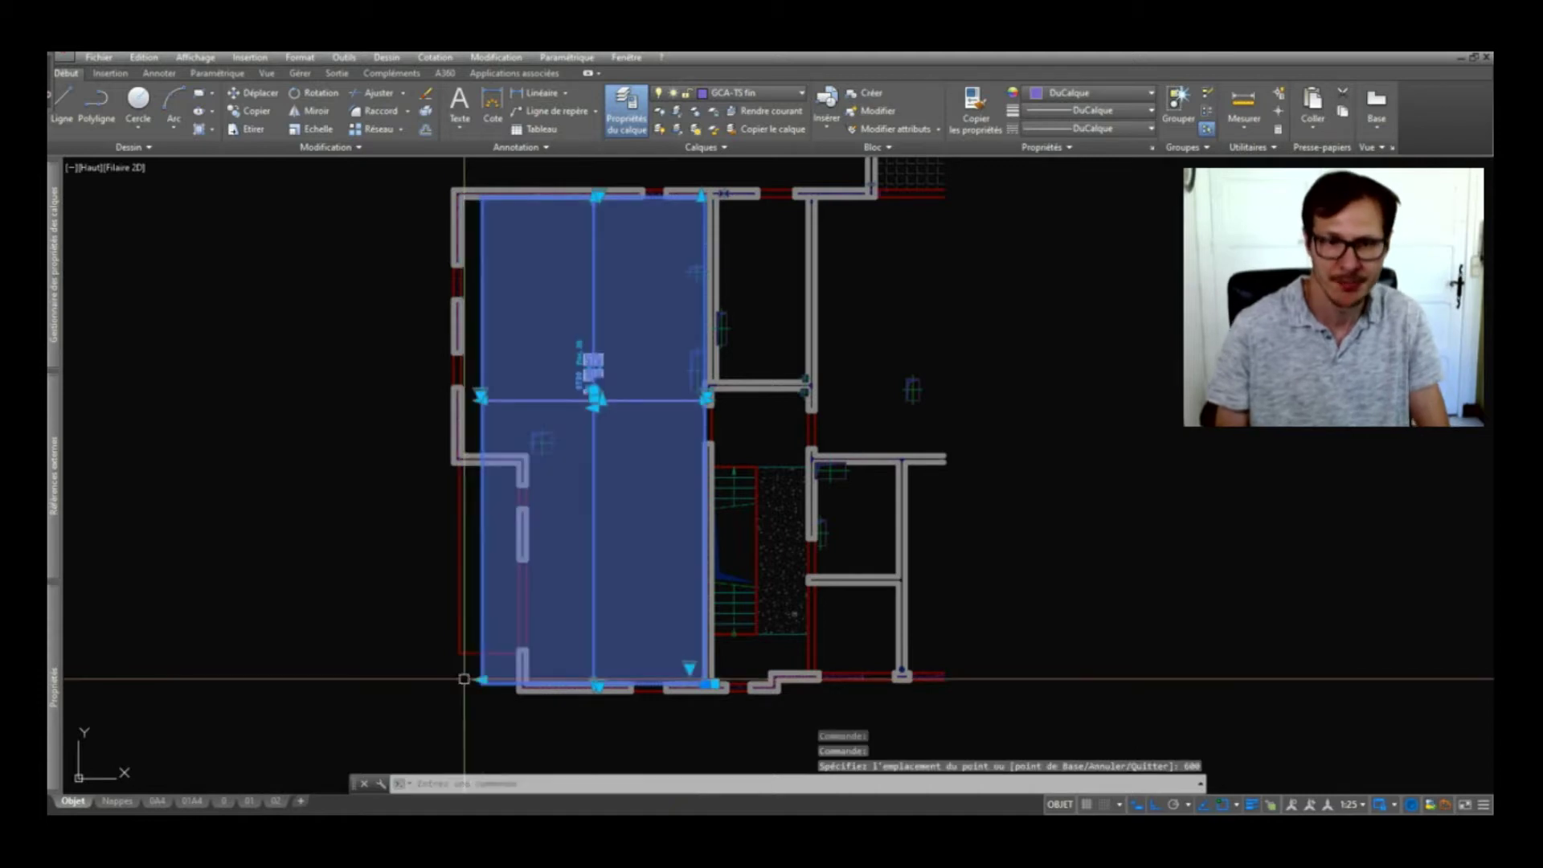
pyautogui.write('maj')
pyautogui.press('Return')
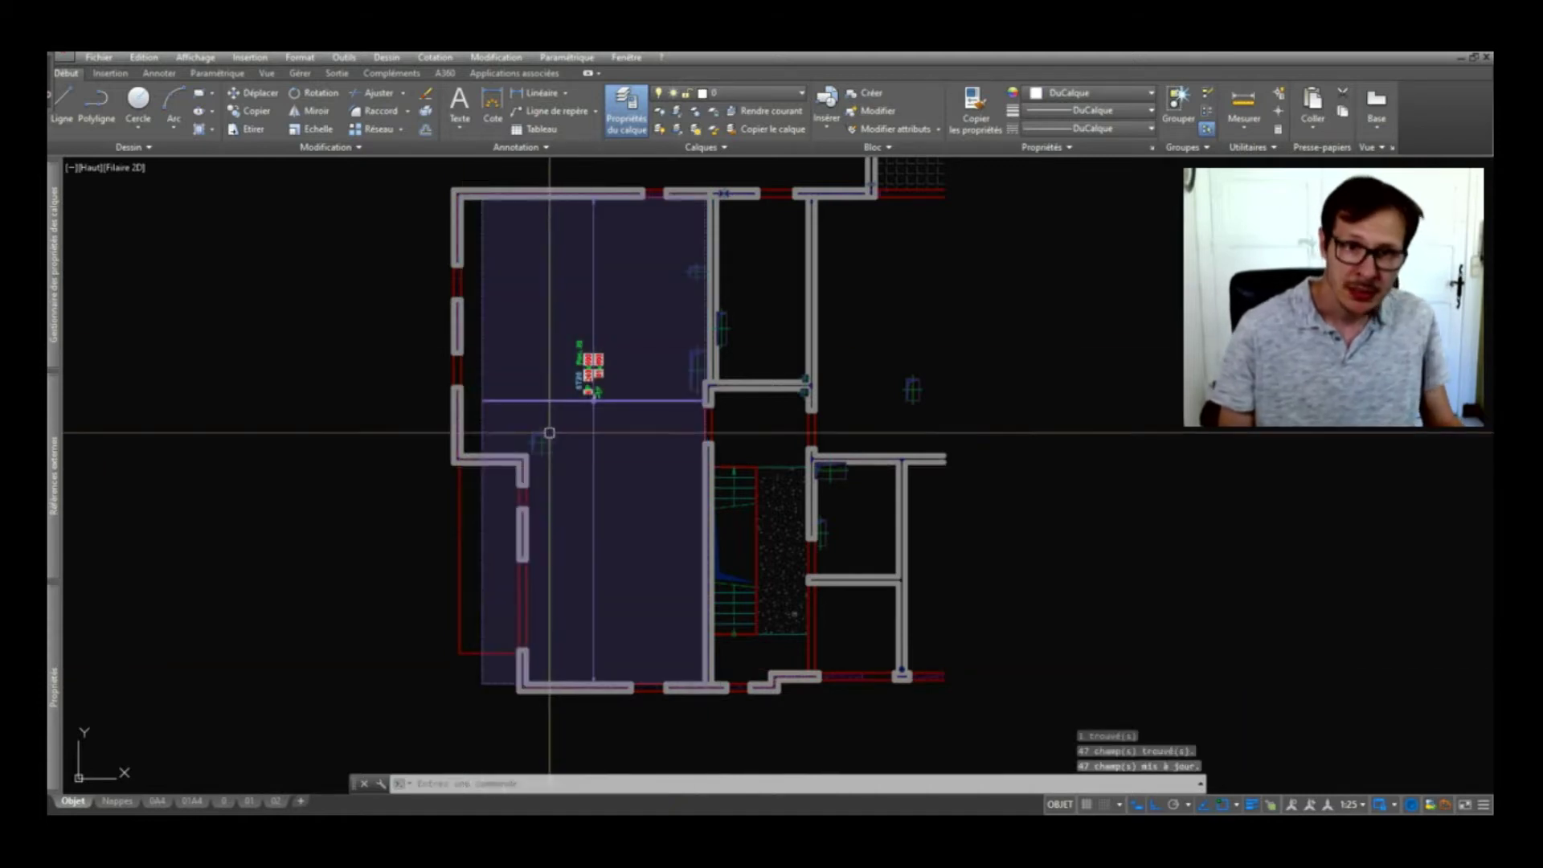
# Shift the mesh block's vertical line and label to the right, and copy the block leftward to the left outer wall's inner face
pyautogui.scroll(2, 576, 327)
pyautogui.click(606, 394)
pyautogui.write('c')
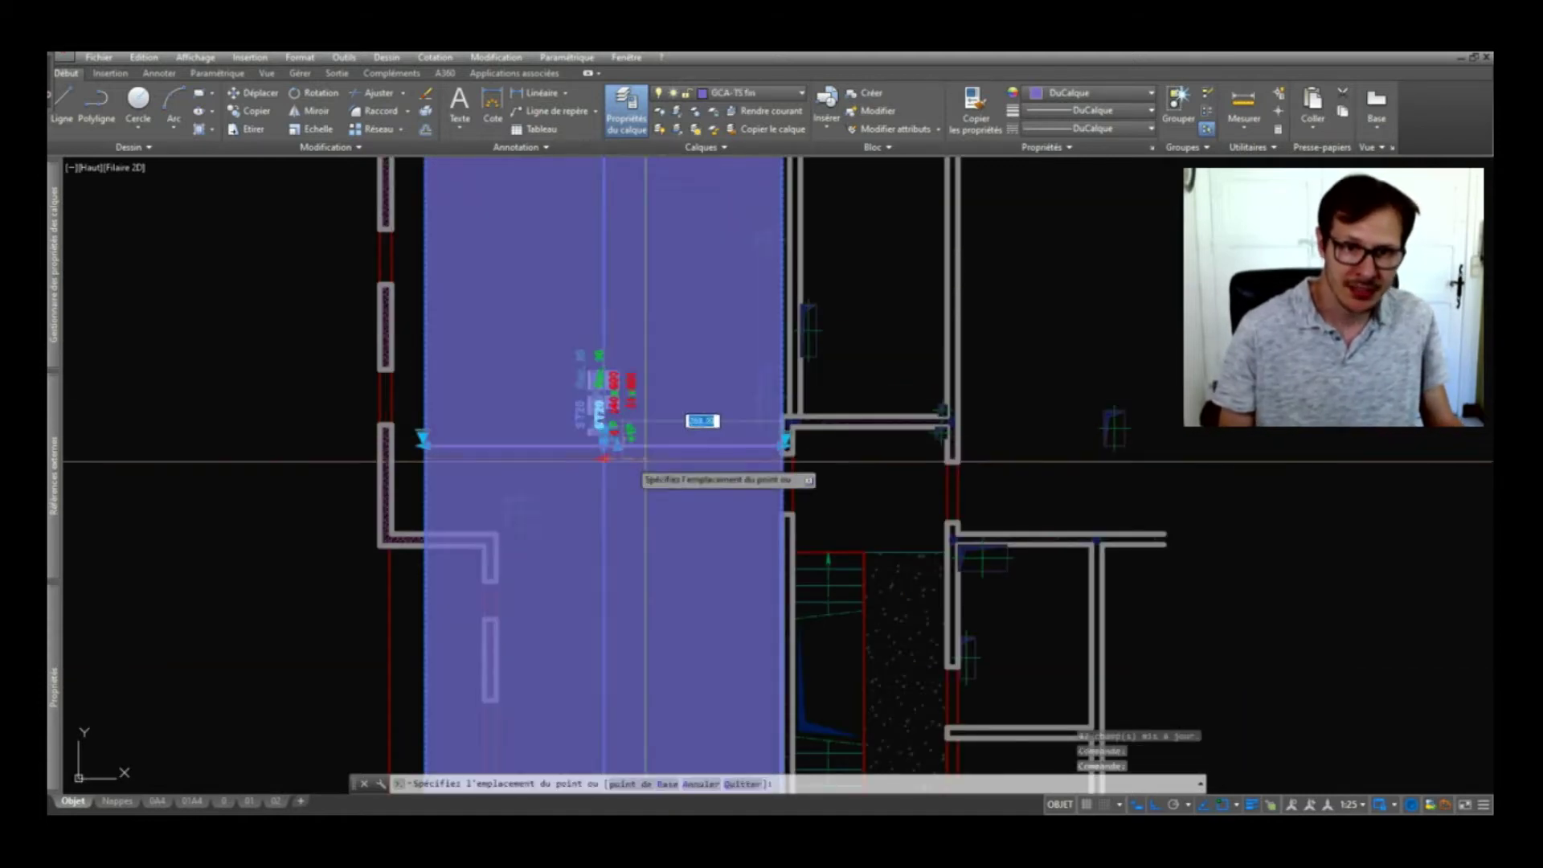
pyautogui.press('Return')
pyautogui.click(425, 446)
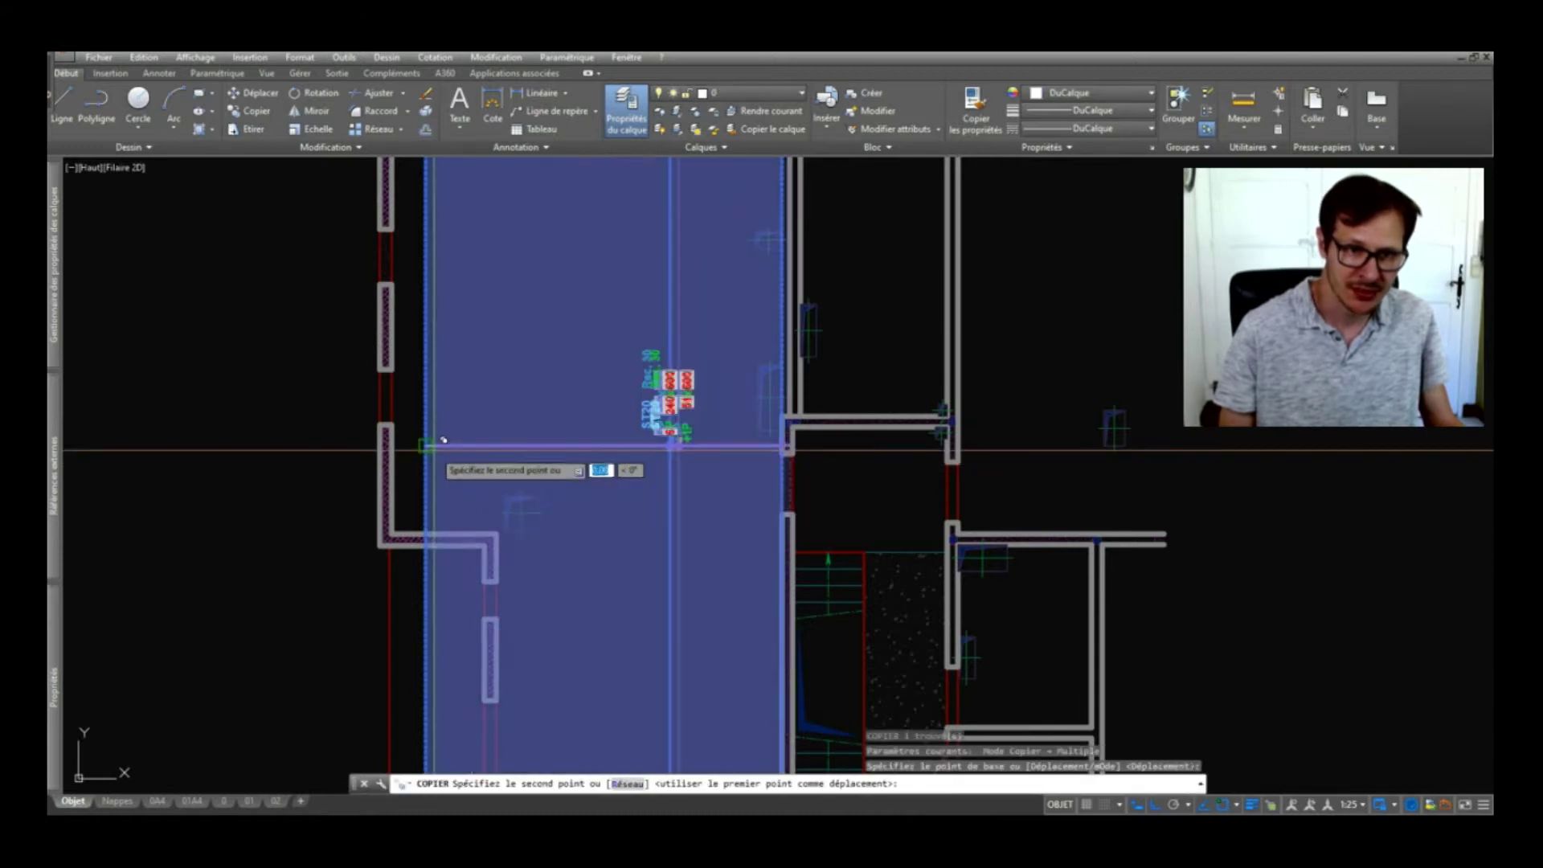
pyautogui.click(389, 443)
pyautogui.press('Return')
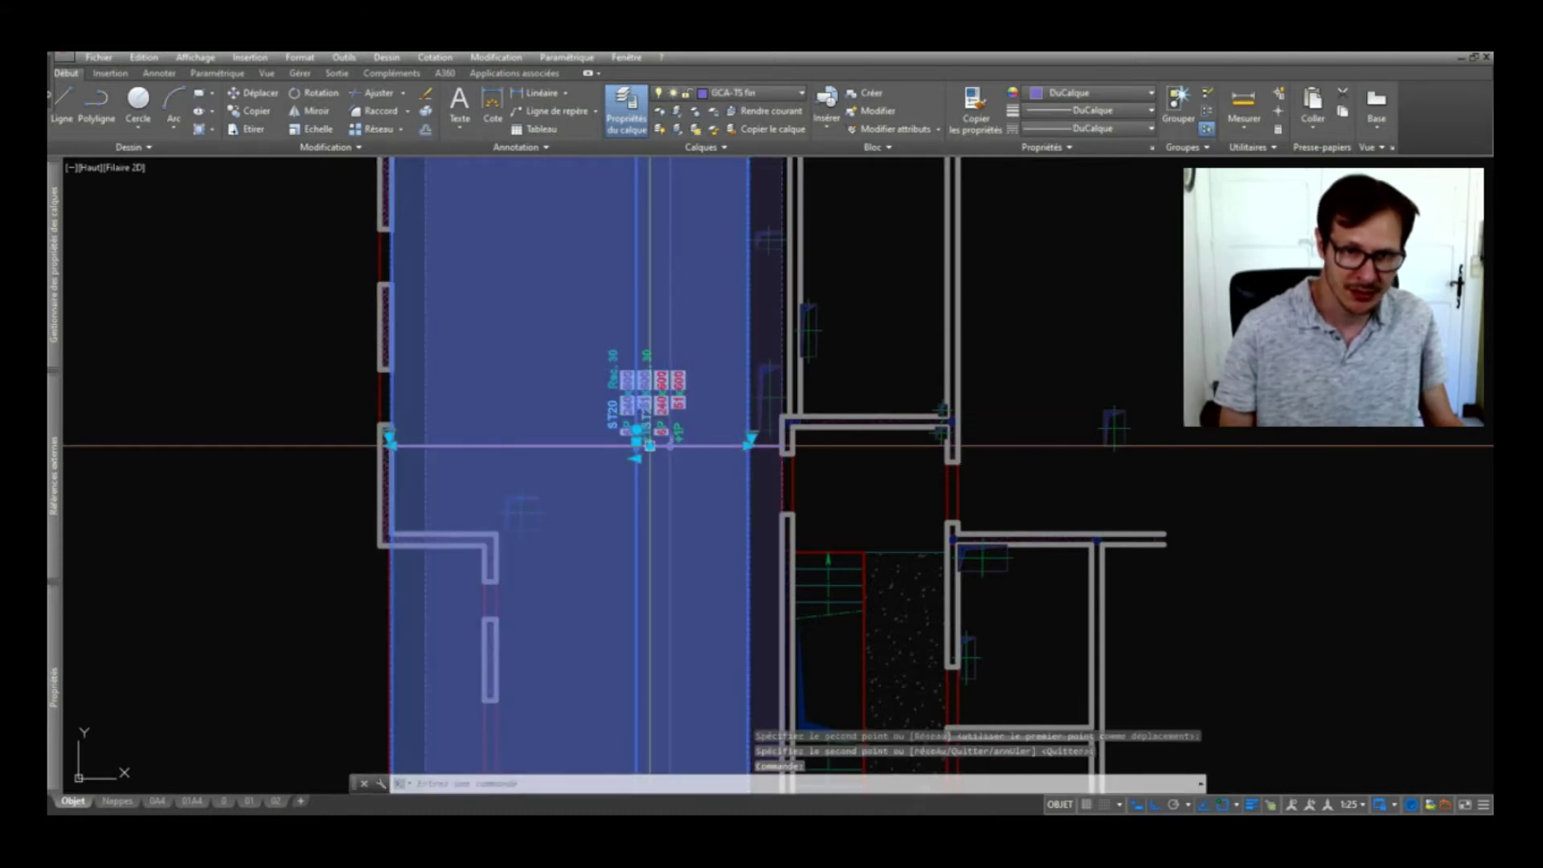
# Move the copied mesh block's distribution line and label up, clear of the original's label
pyautogui.click(650, 445)
pyautogui.click(601, 355)
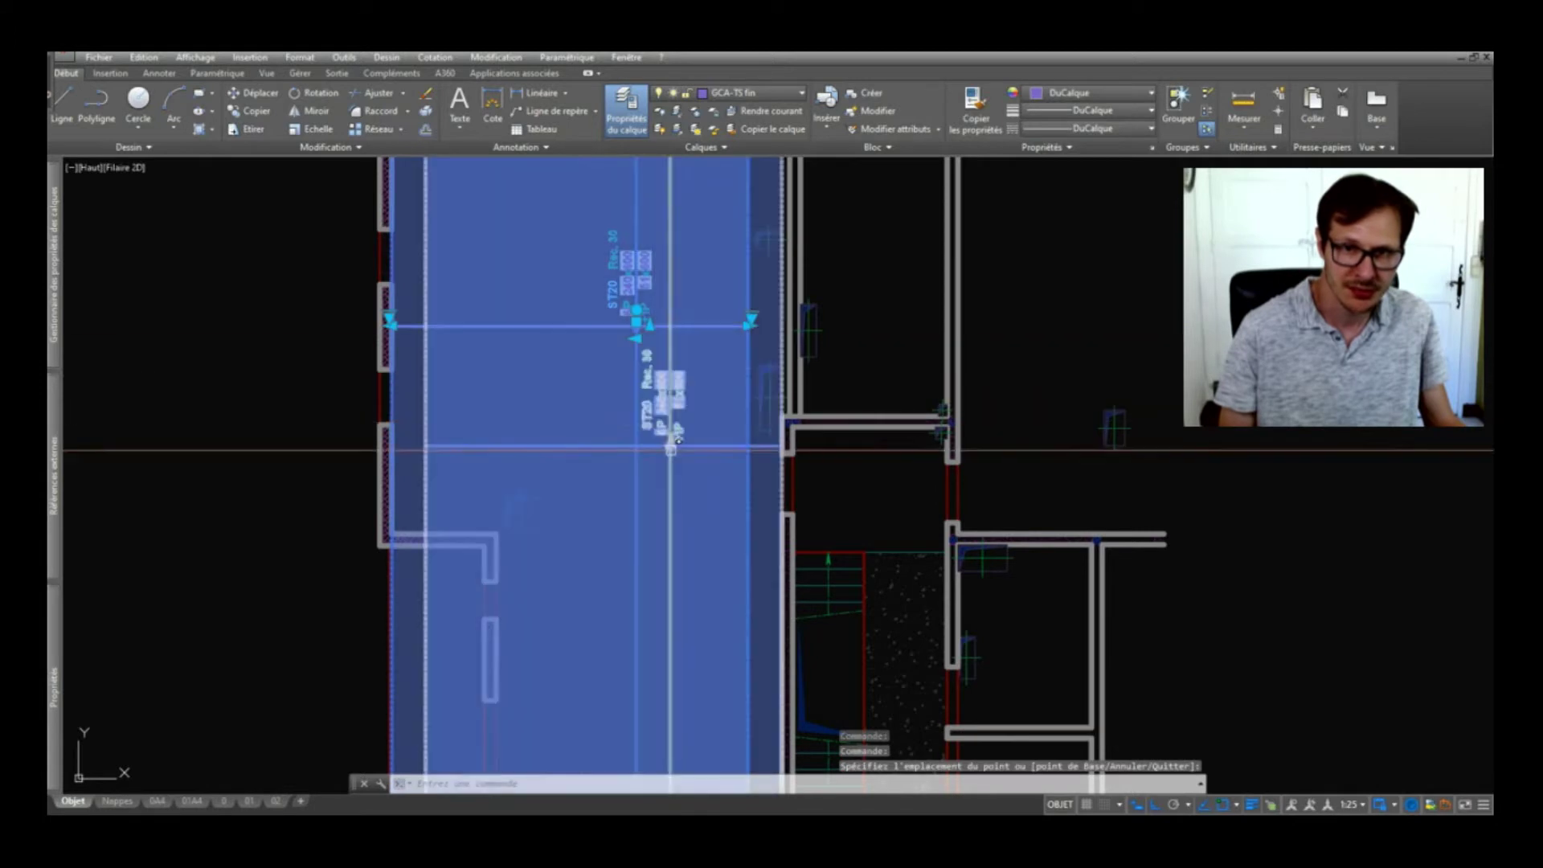
pyautogui.press('Escape')
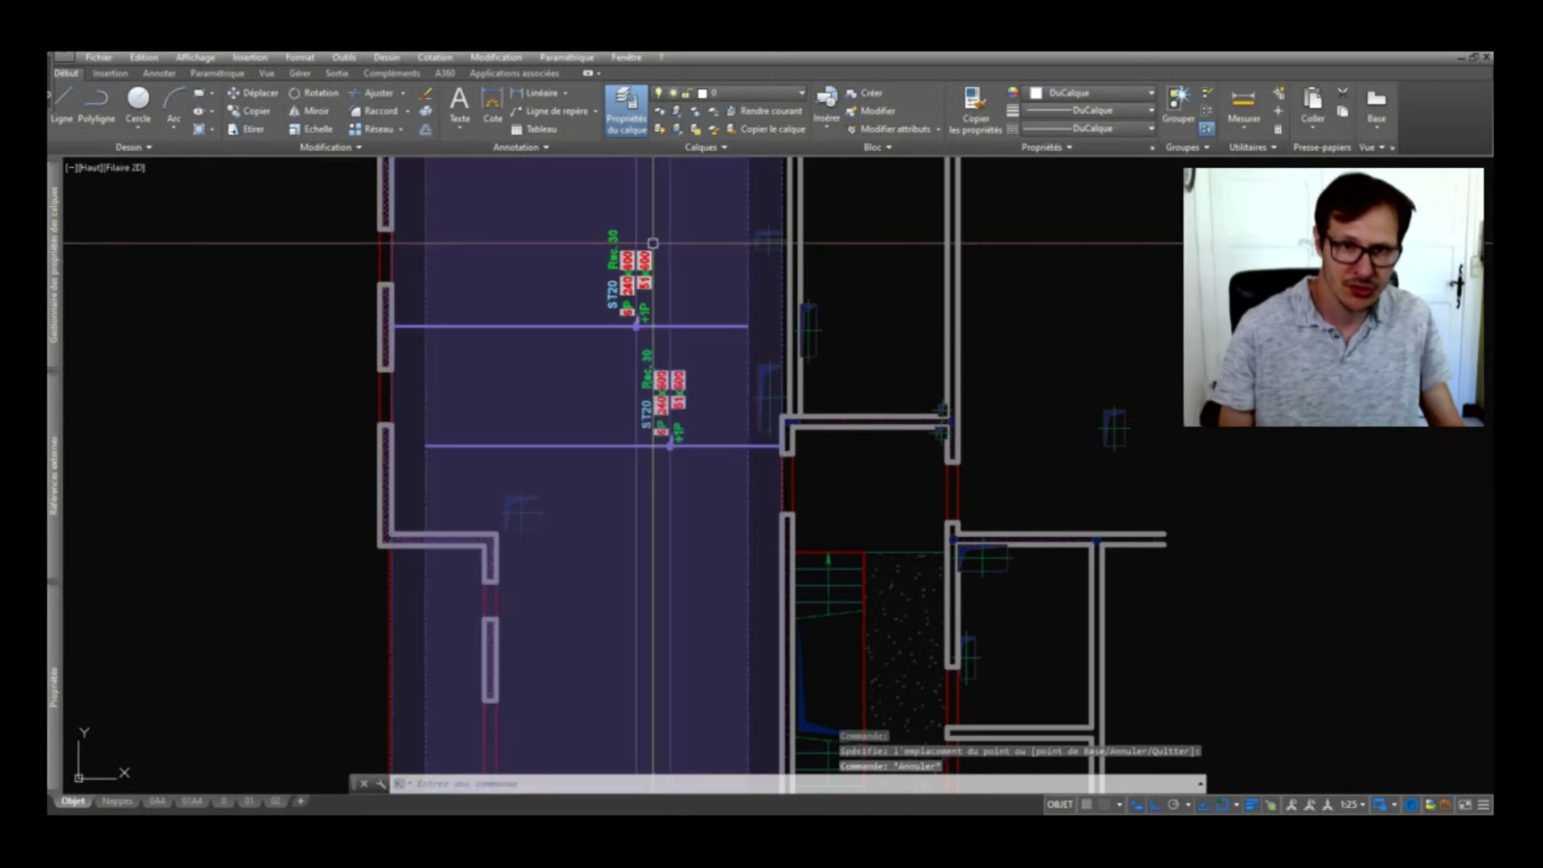
# Update the label fields of the copied mesh block
pyautogui.scroll(2, 653, 240)
pyautogui.write('me')
pyautogui.press('Return')
pyautogui.click(618, 291)
pyautogui.press('Return')
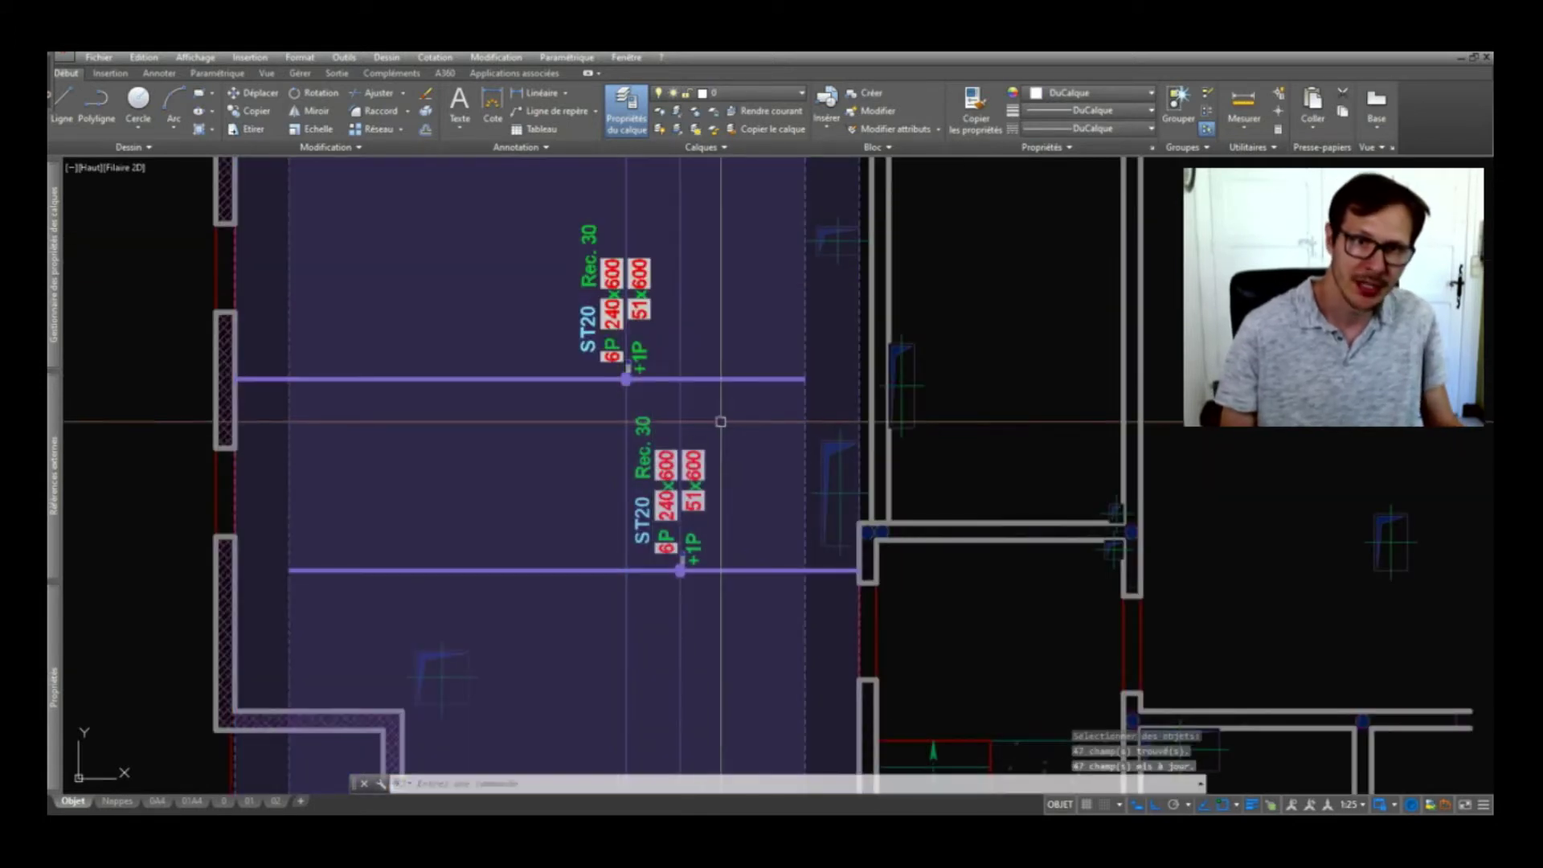
# Shift the copied mesh block's vertical line and label further left, away from the original's vertical line
pyautogui.scroll(-2, 663, 350)
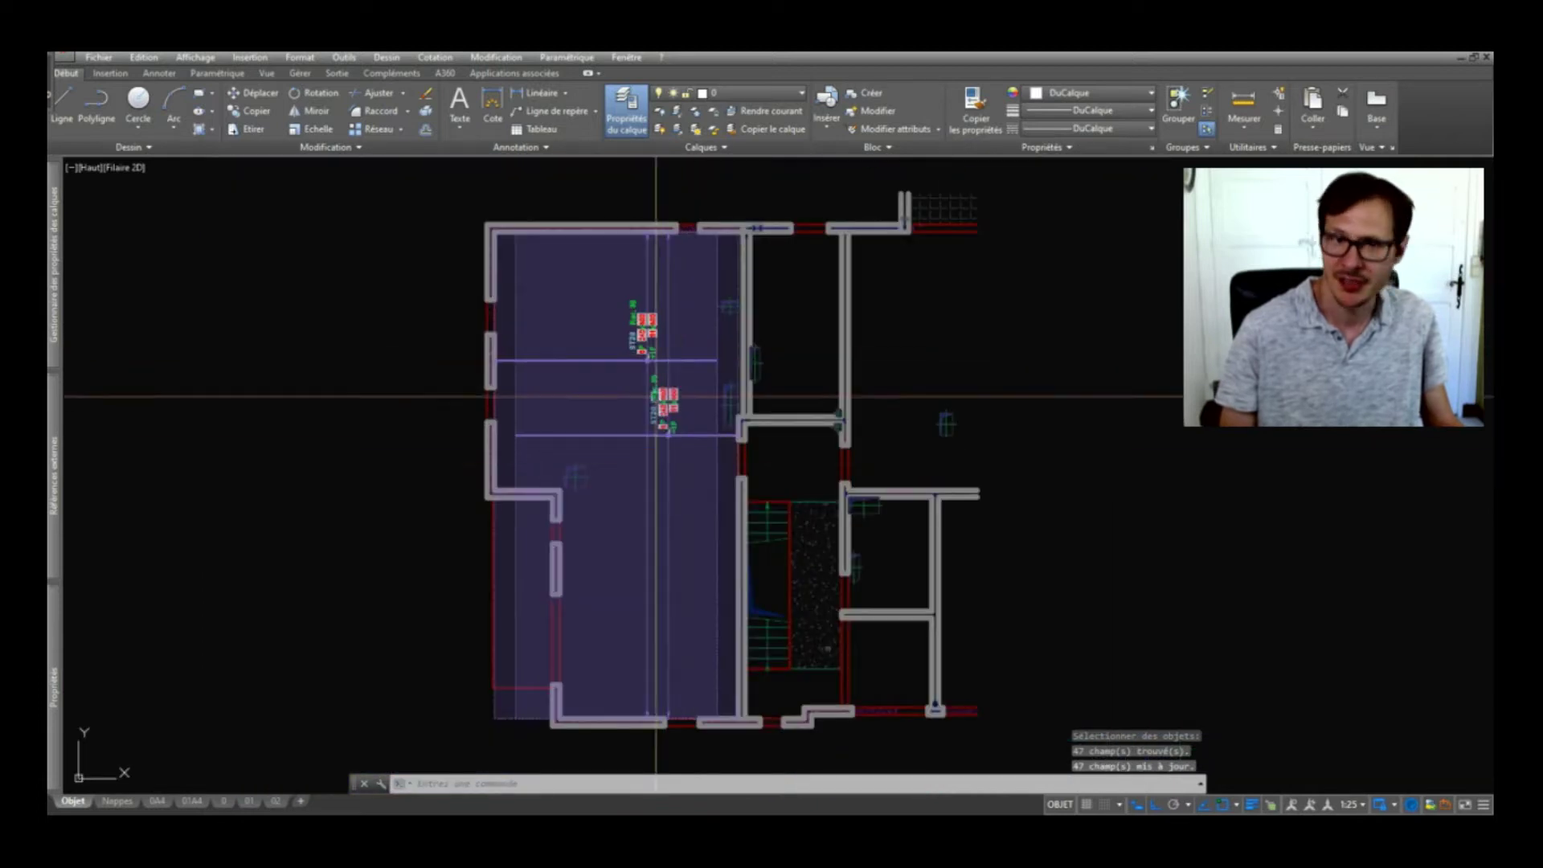
pyautogui.scroll(2, 651, 348)
pyautogui.moveTo(651, 320); pyautogui.dragTo(653, 389, button='middle')
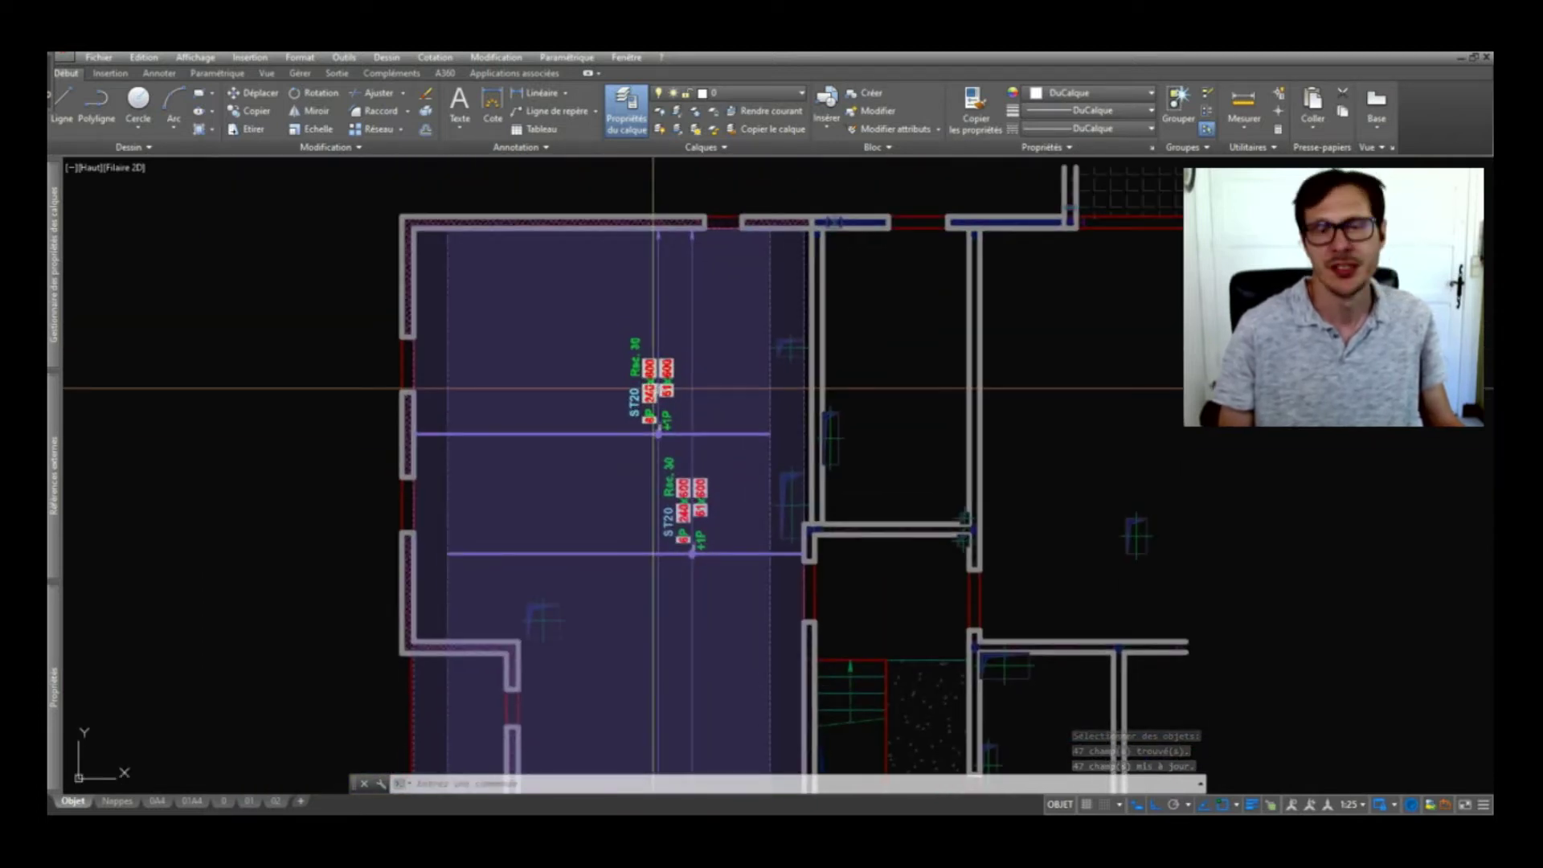
pyautogui.click(653, 389)
pyautogui.scroll(4, 655, 435)
pyautogui.click(660, 413)
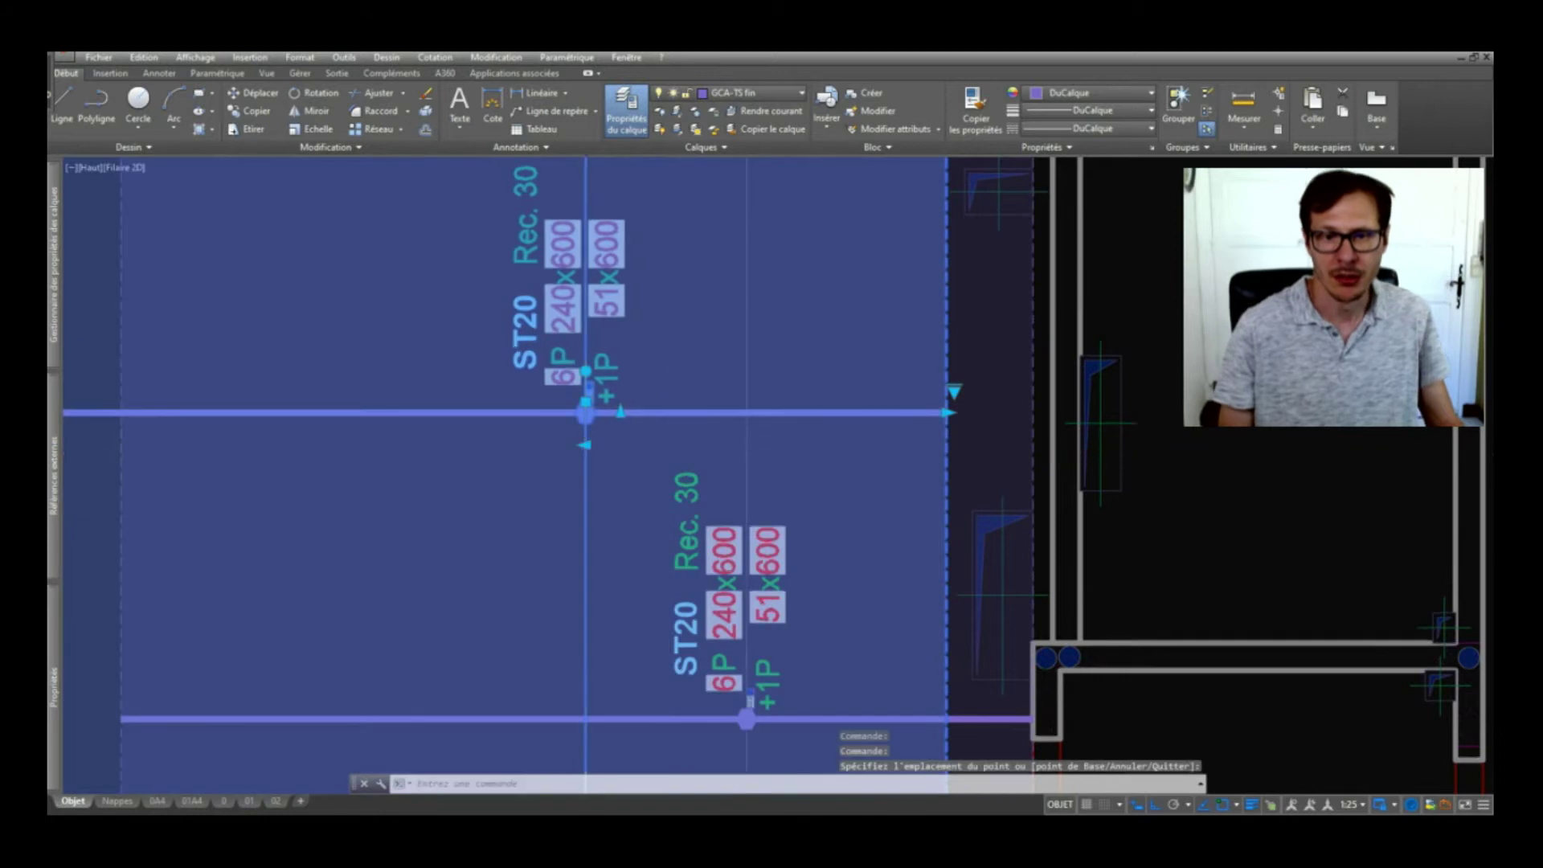
pyautogui.press('Escape')
pyautogui.scroll(-4, 599, 434)
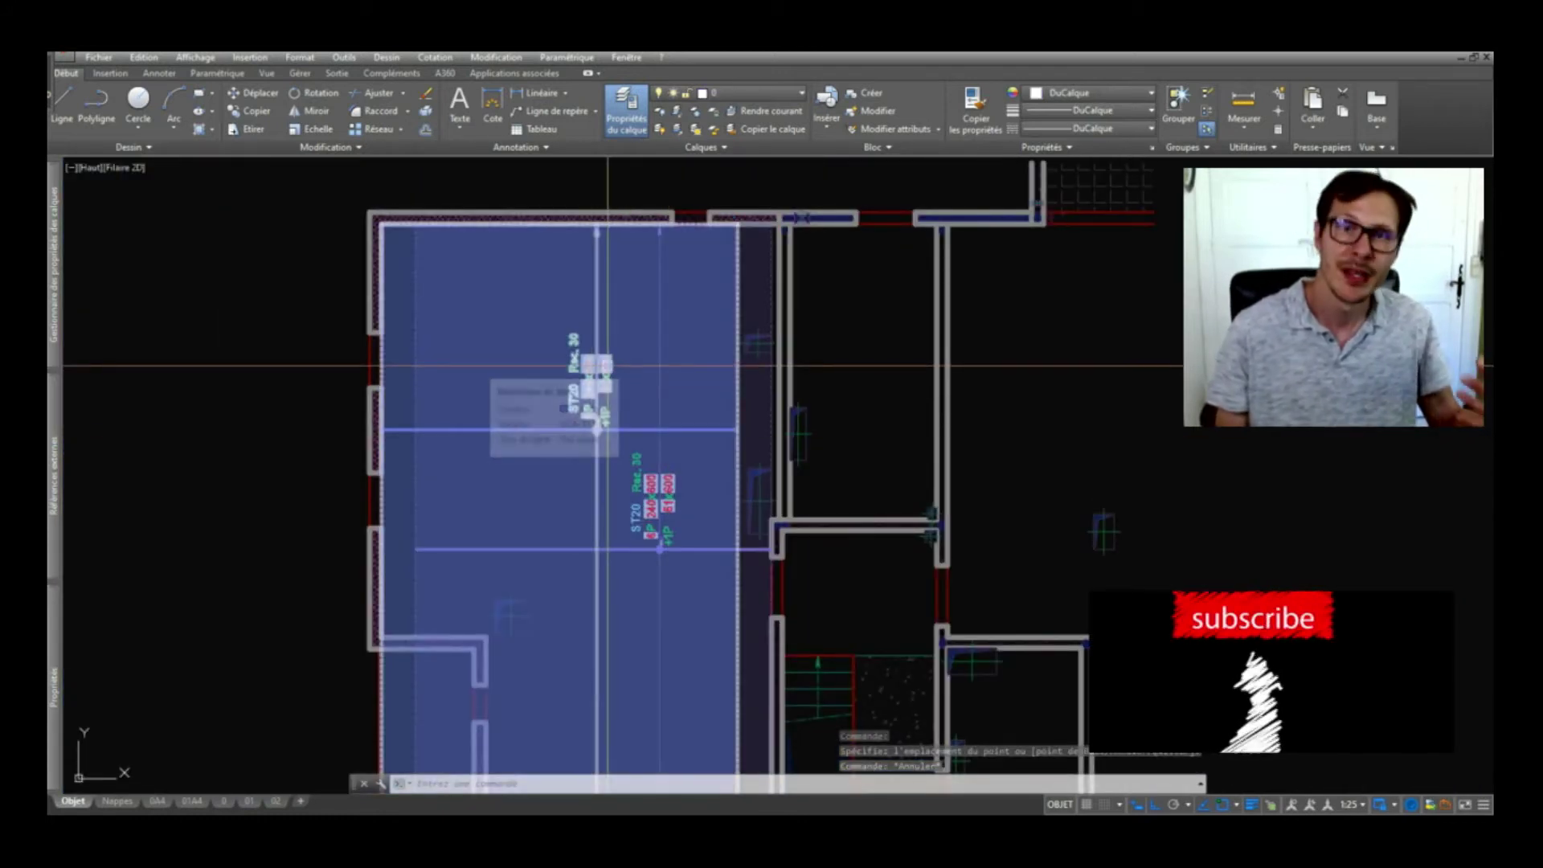
pyautogui.click(627, 378)
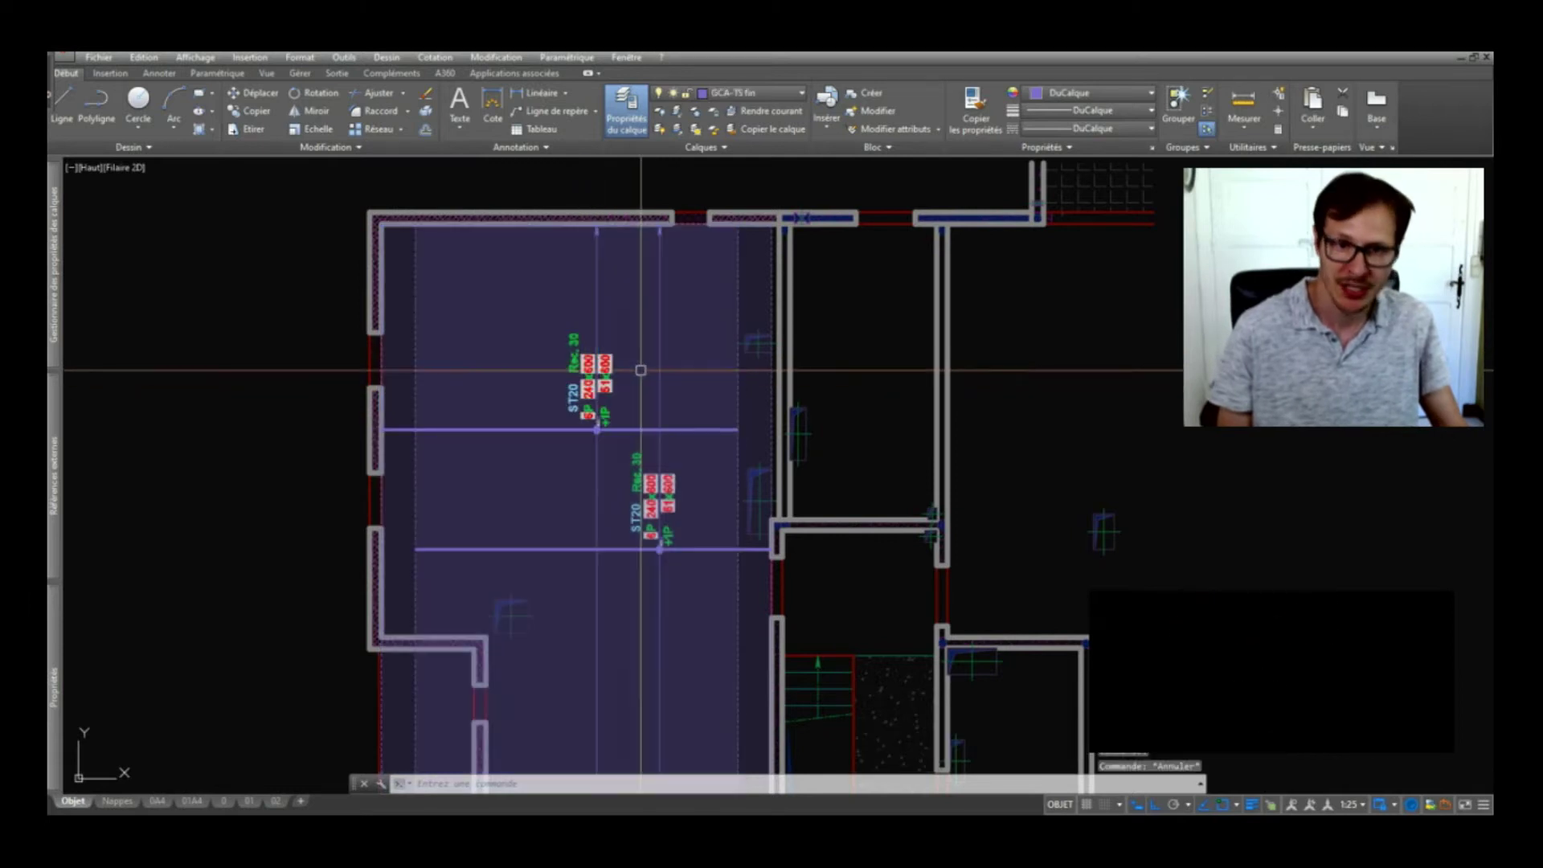
pyautogui.press('Escape')
pyautogui.scroll(-2, 673, 534)
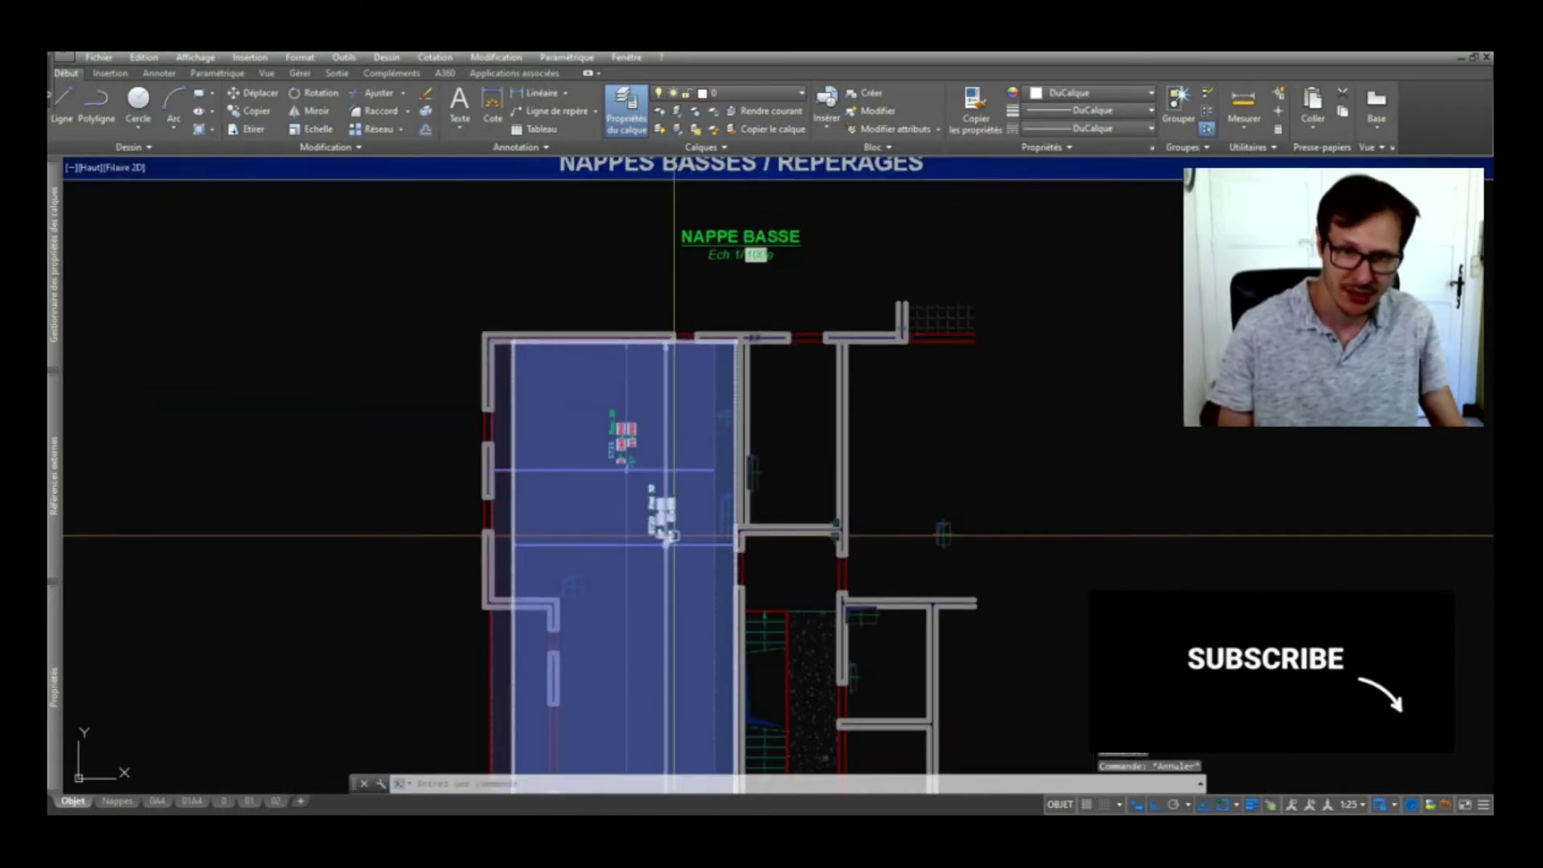
# Try to anchor the original mesh block 10 cm into the wall along its right edge
pyautogui.click(673, 534)
pyautogui.scroll(-2, 673, 563)
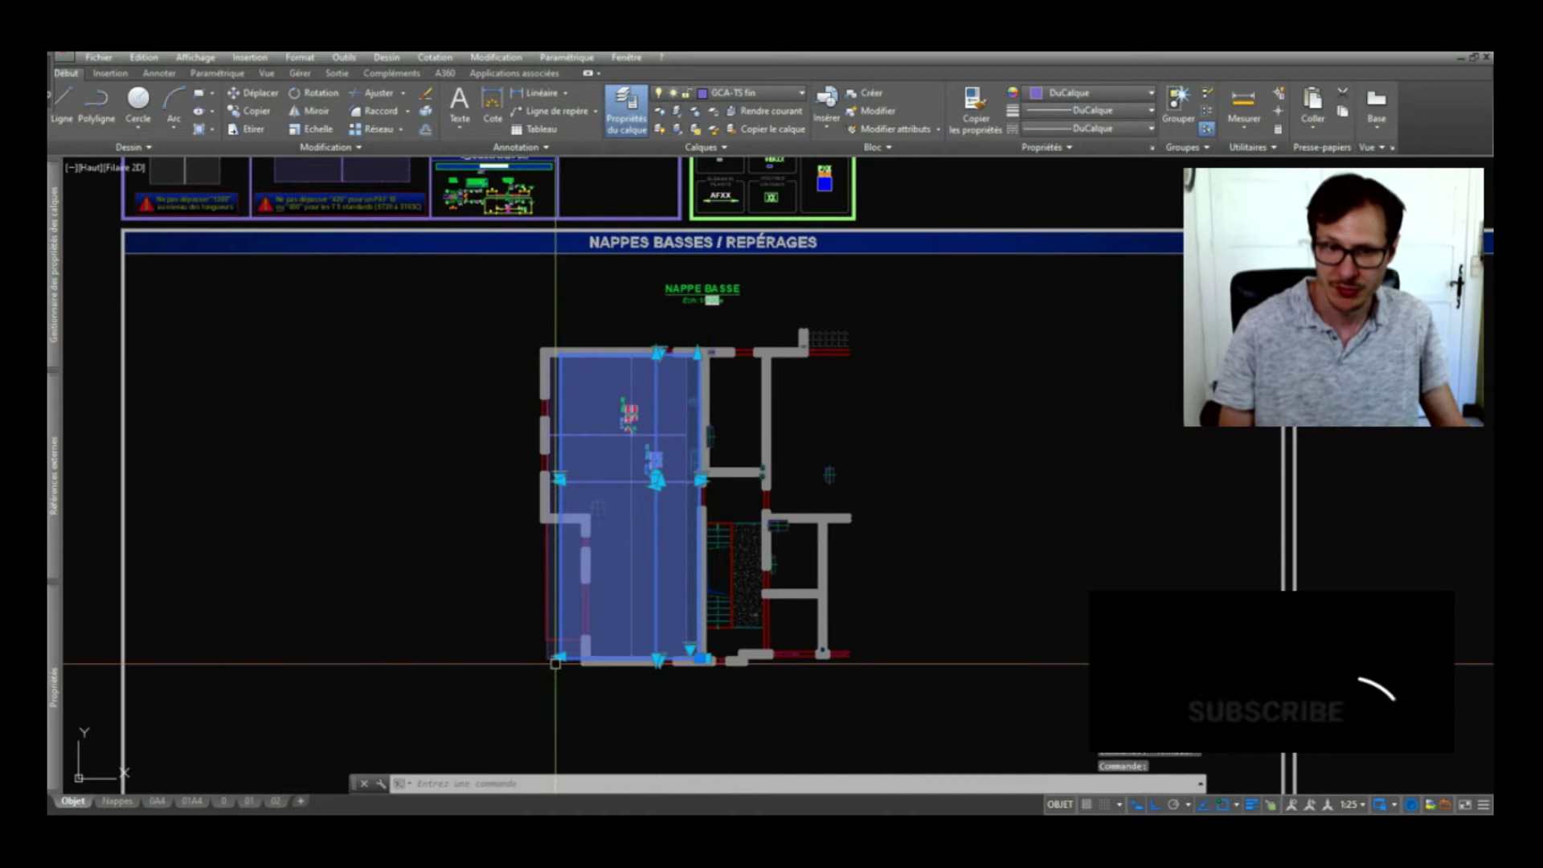
pyautogui.scroll(3, 694, 474)
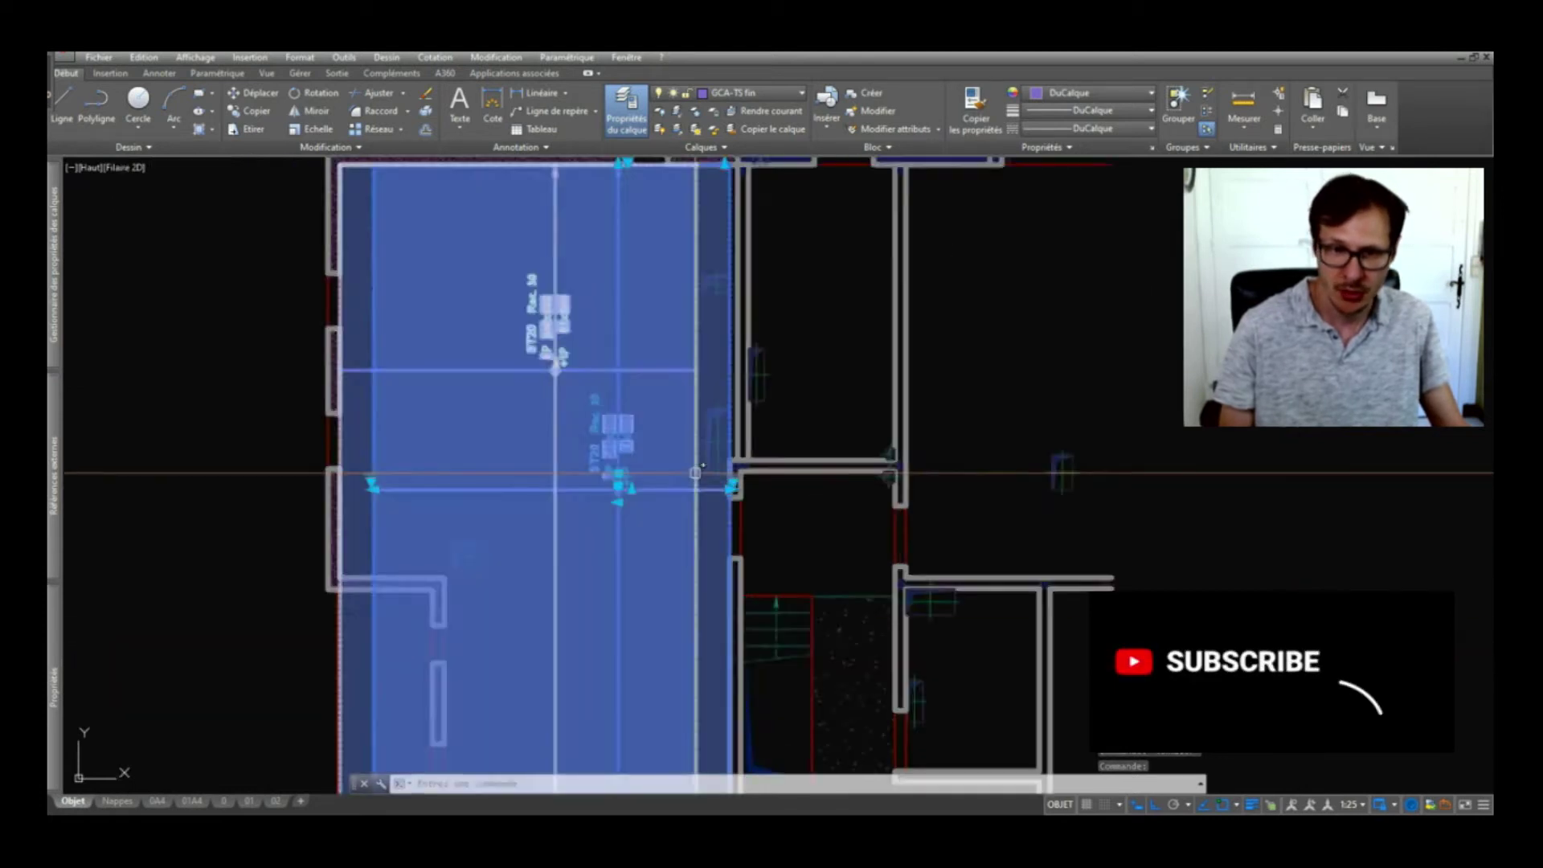
pyautogui.scroll(2, 695, 472)
pyautogui.moveTo(754, 485)
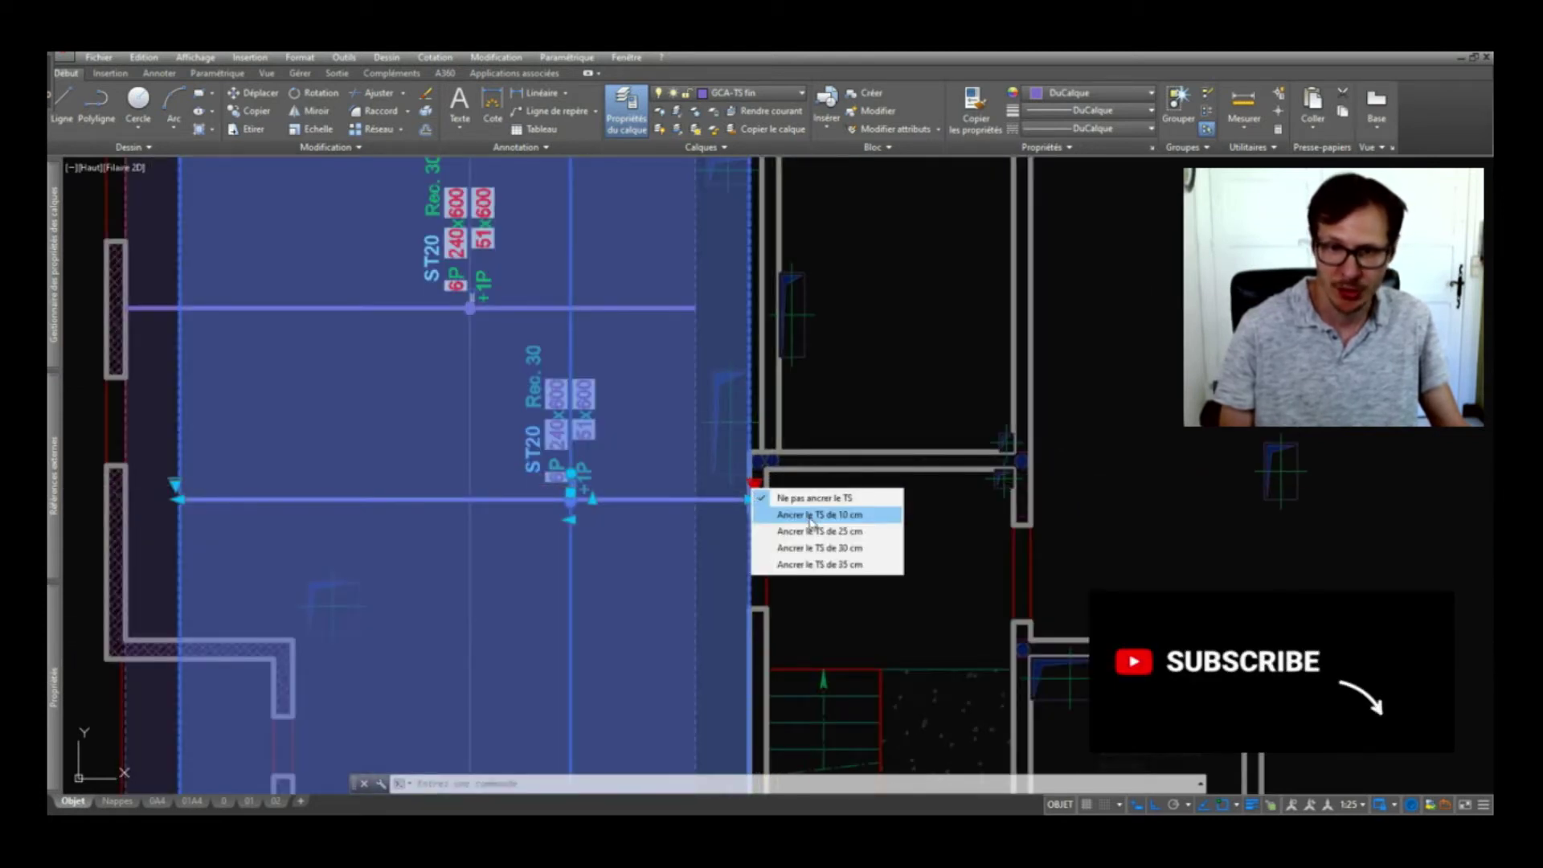
pyautogui.click(812, 515)
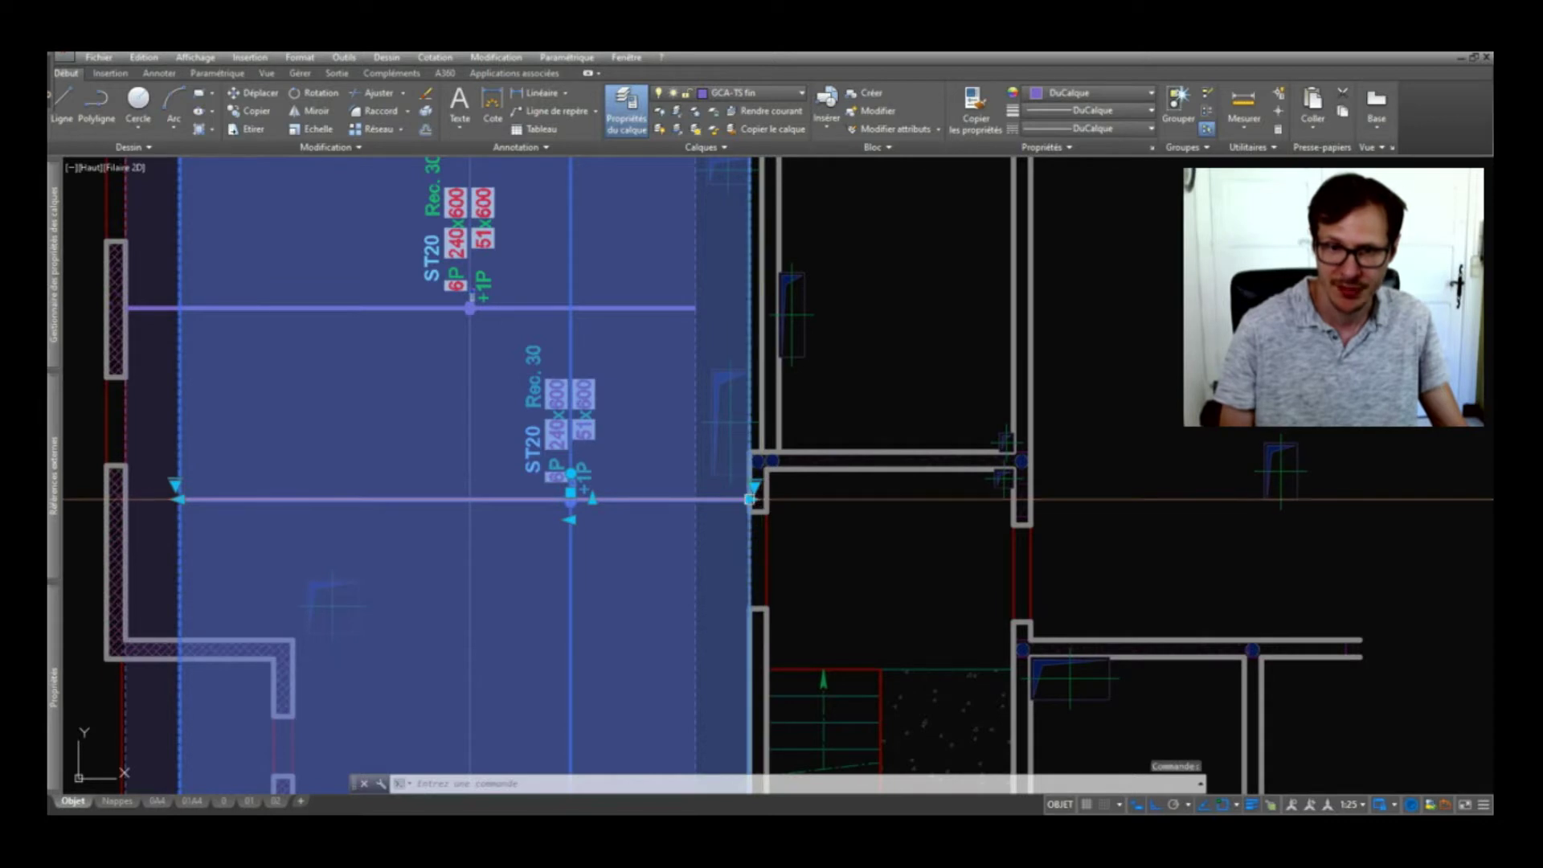
pyautogui.click(749, 499)
pyautogui.press('Escape')
pyautogui.press('Escape')
pyautogui.press('Escape')
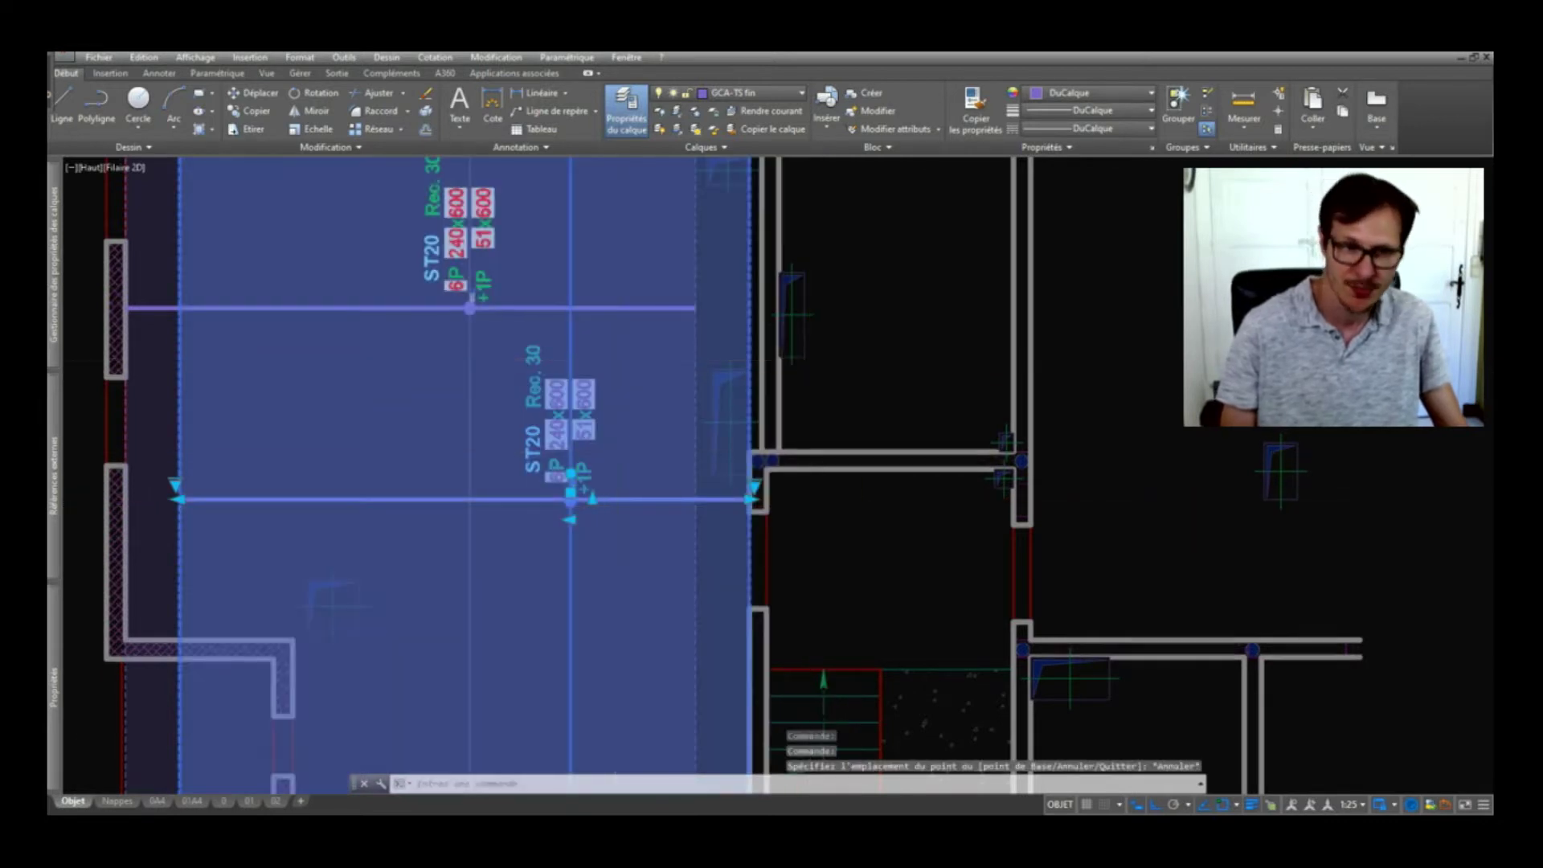
# Update the label fields of both overlapping mesh blocks with METTREAJOURCHAMP
pyautogui.scroll(-2, 602, 358)
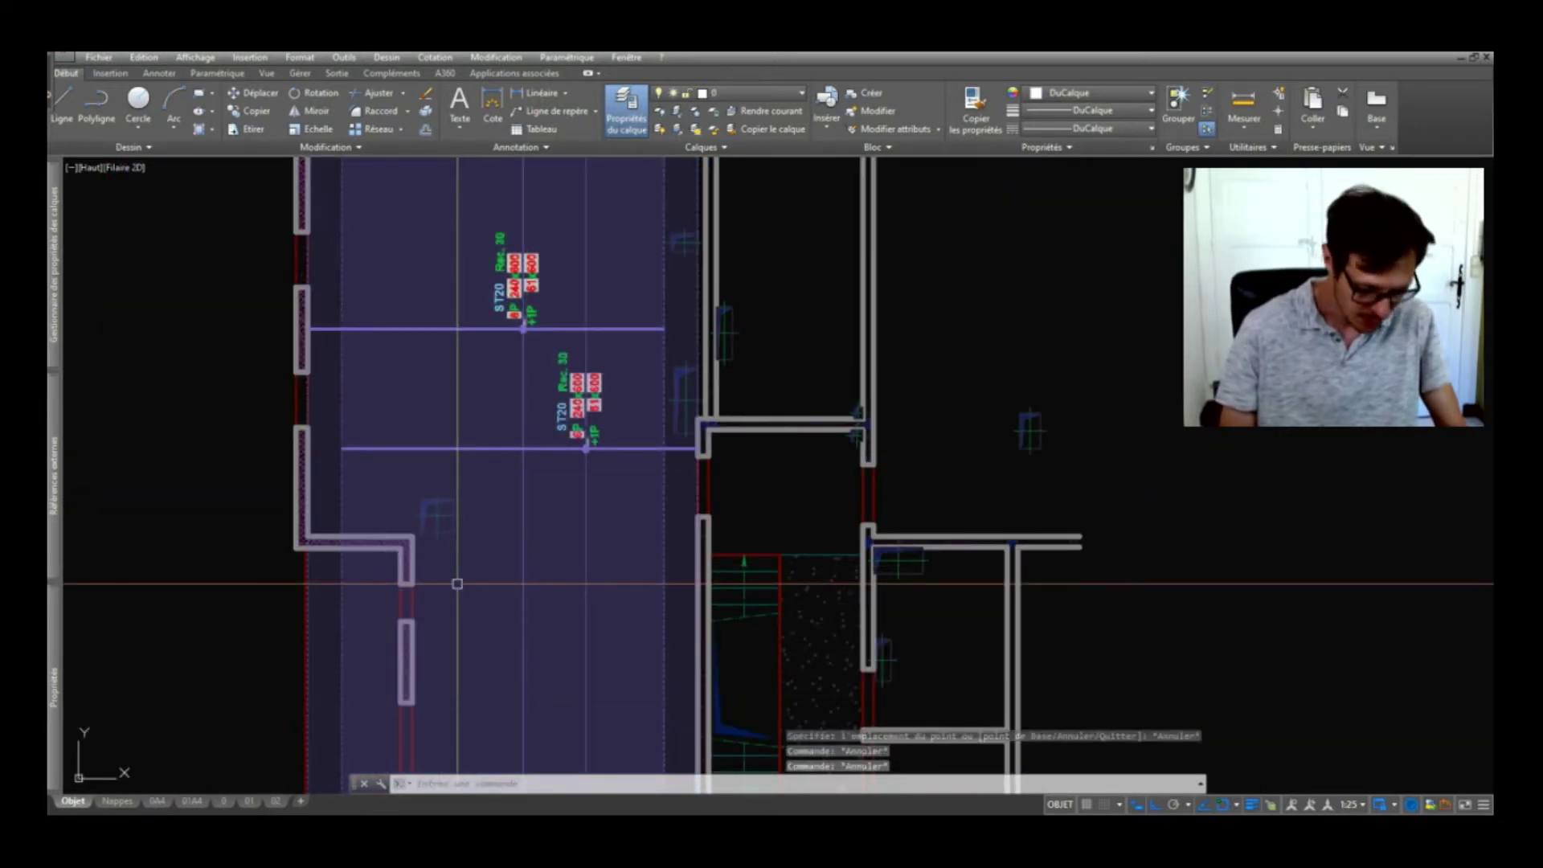
pyautogui.press('Return')
pyautogui.click(616, 492)
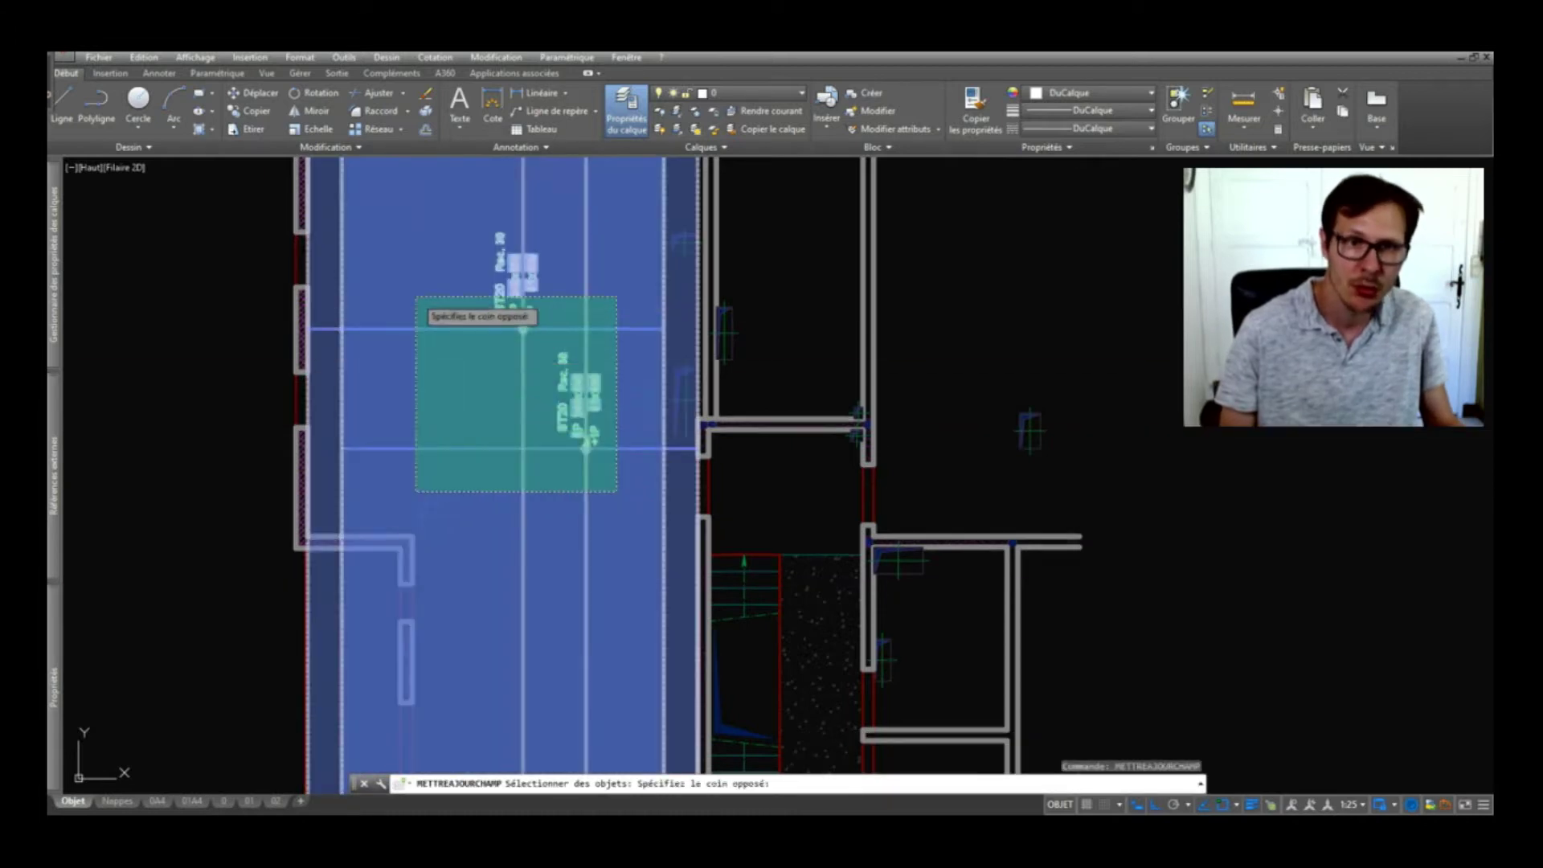
pyautogui.click(412, 297)
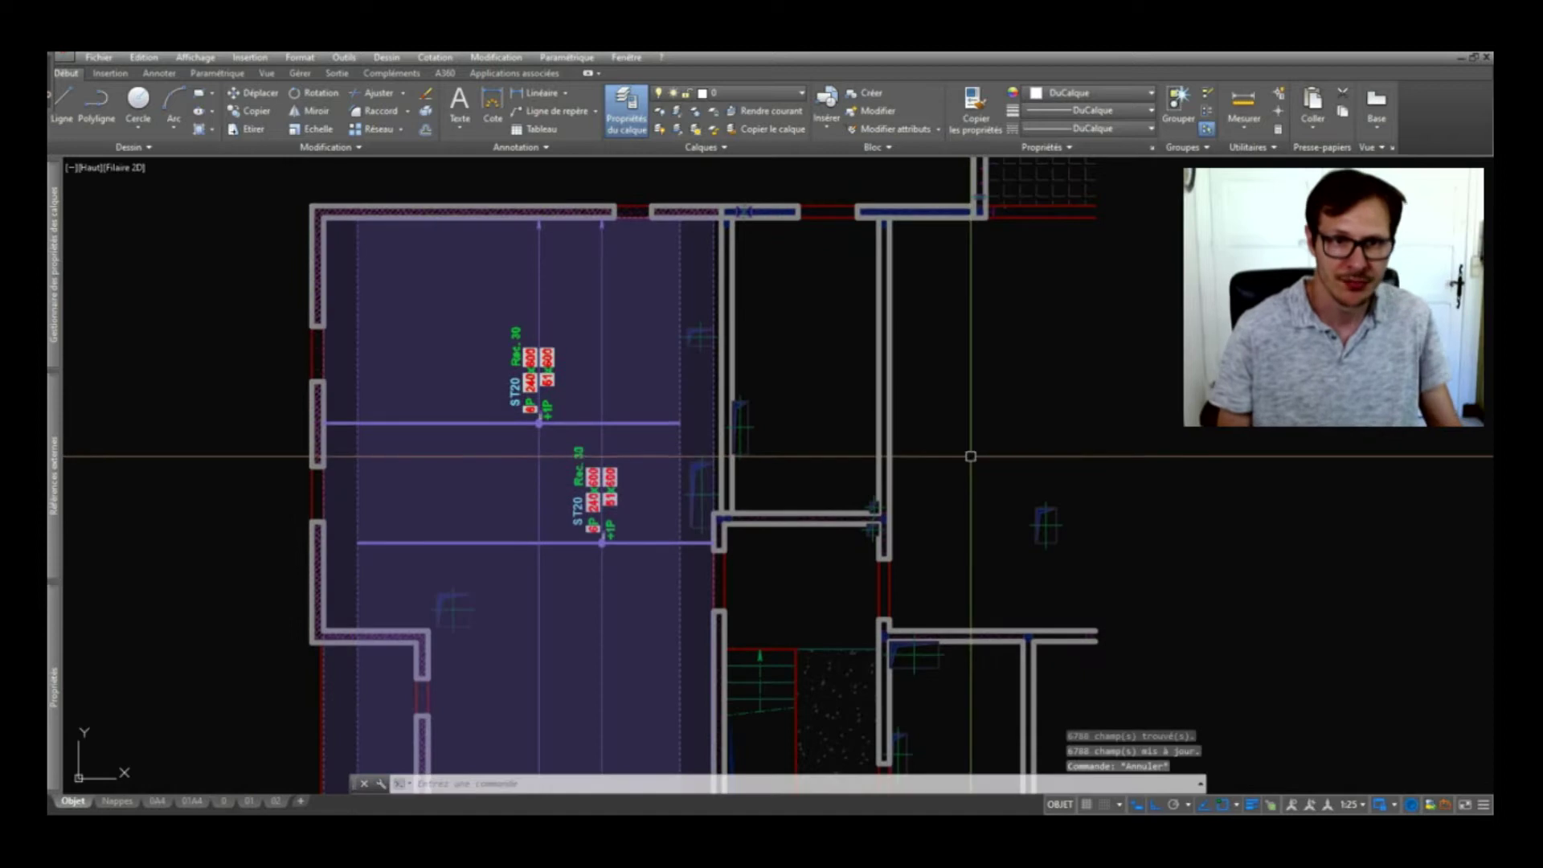
pyautogui.press('Escape')
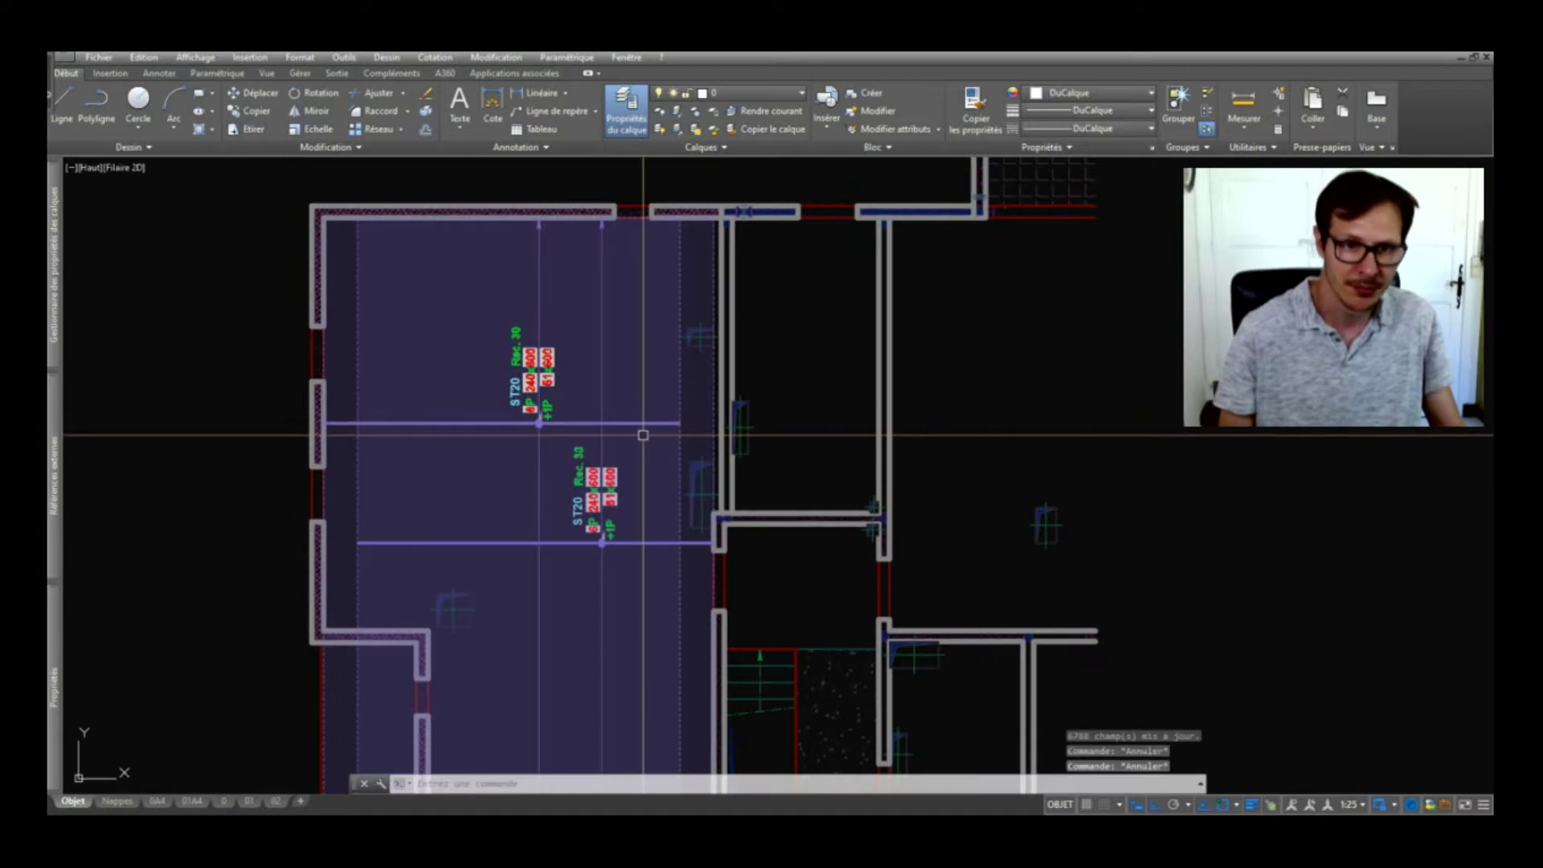
pyautogui.press('Return')
pyautogui.click(631, 372)
pyautogui.click(472, 552)
pyautogui.scroll(2, 550, 346)
pyautogui.press('Return')
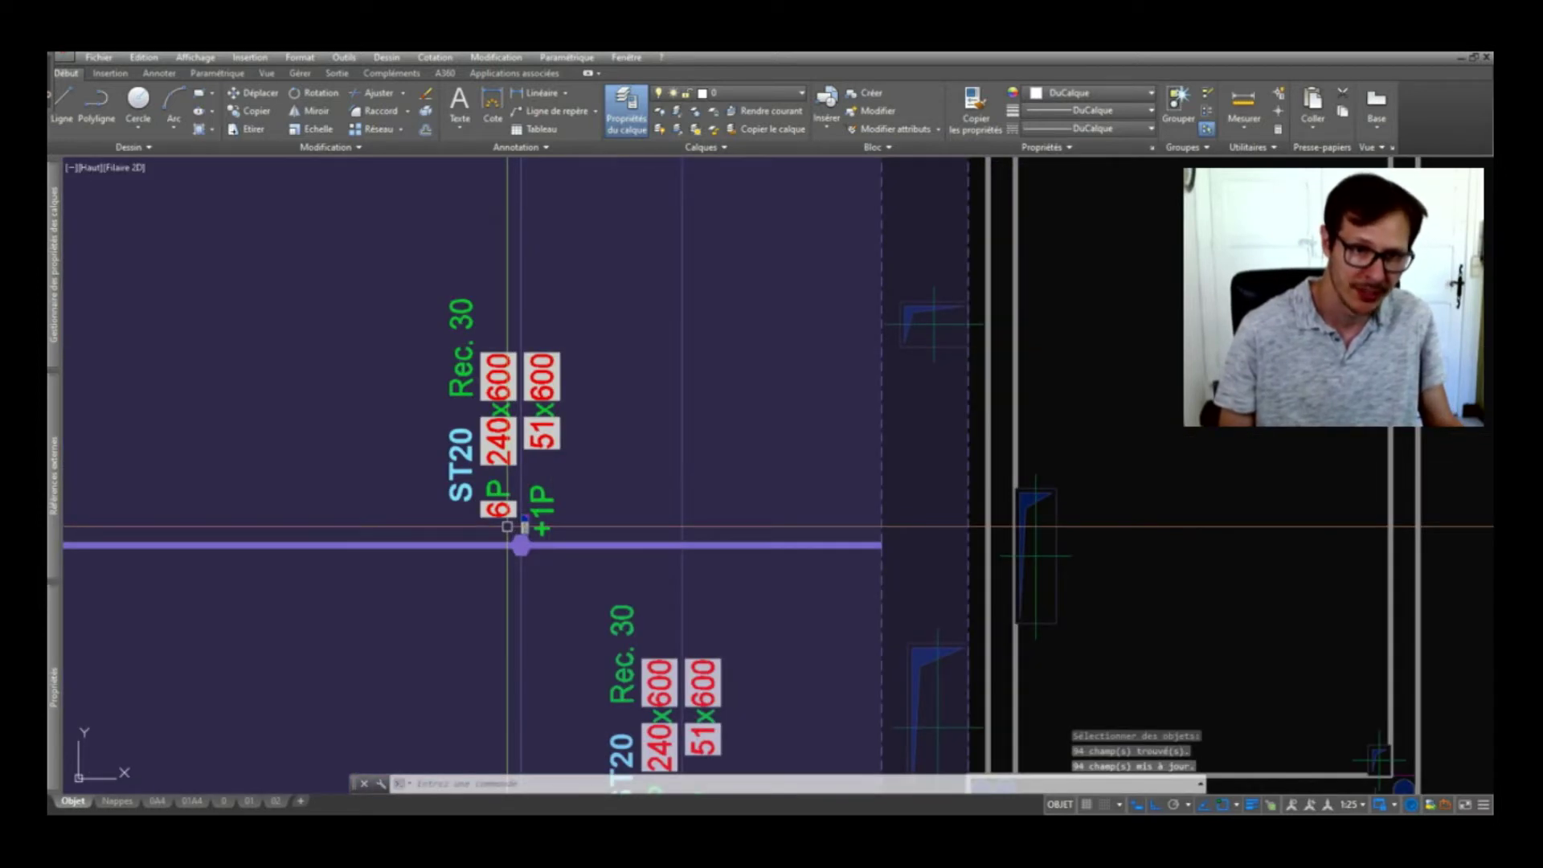
# Draw a rectangle over the outline of the slab opening near the stepped wall corner, below the mesh blocks' horizontal lines
pyautogui.scroll(-2, 544, 543)
pyautogui.moveTo(642, 595); pyautogui.dragTo(688, 439, button='middle')
pyautogui.moveTo(450, 677); pyautogui.dragTo(478, 435, button='middle')
pyautogui.scroll(6, 439, 428)
pyautogui.write('rec')
pyautogui.press('Return')
pyautogui.click(389, 292)
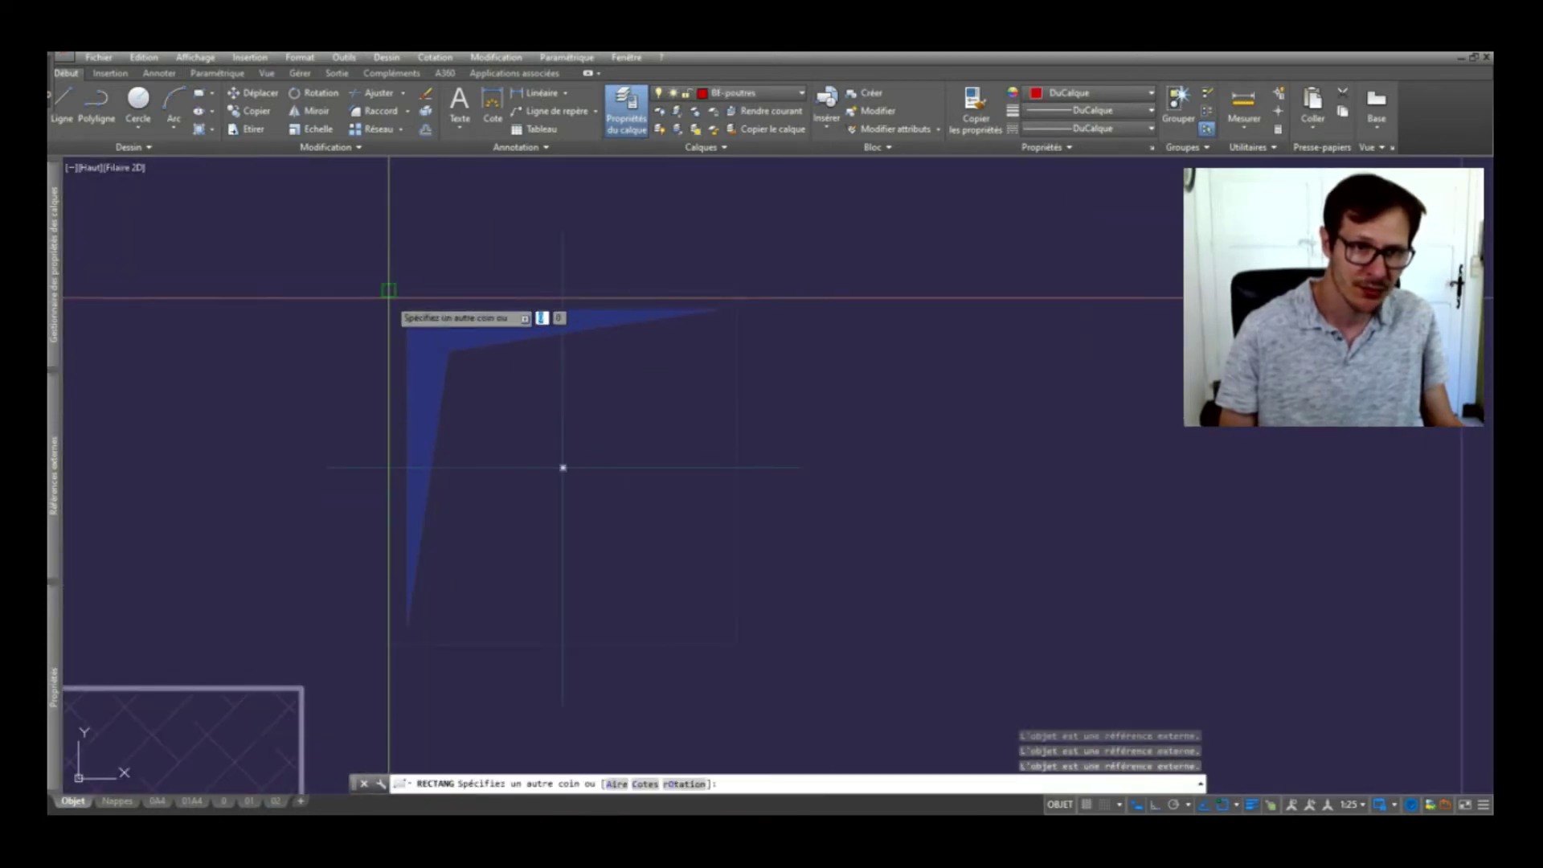
pyautogui.scroll(-2, 425, 326)
pyautogui.click(611, 516)
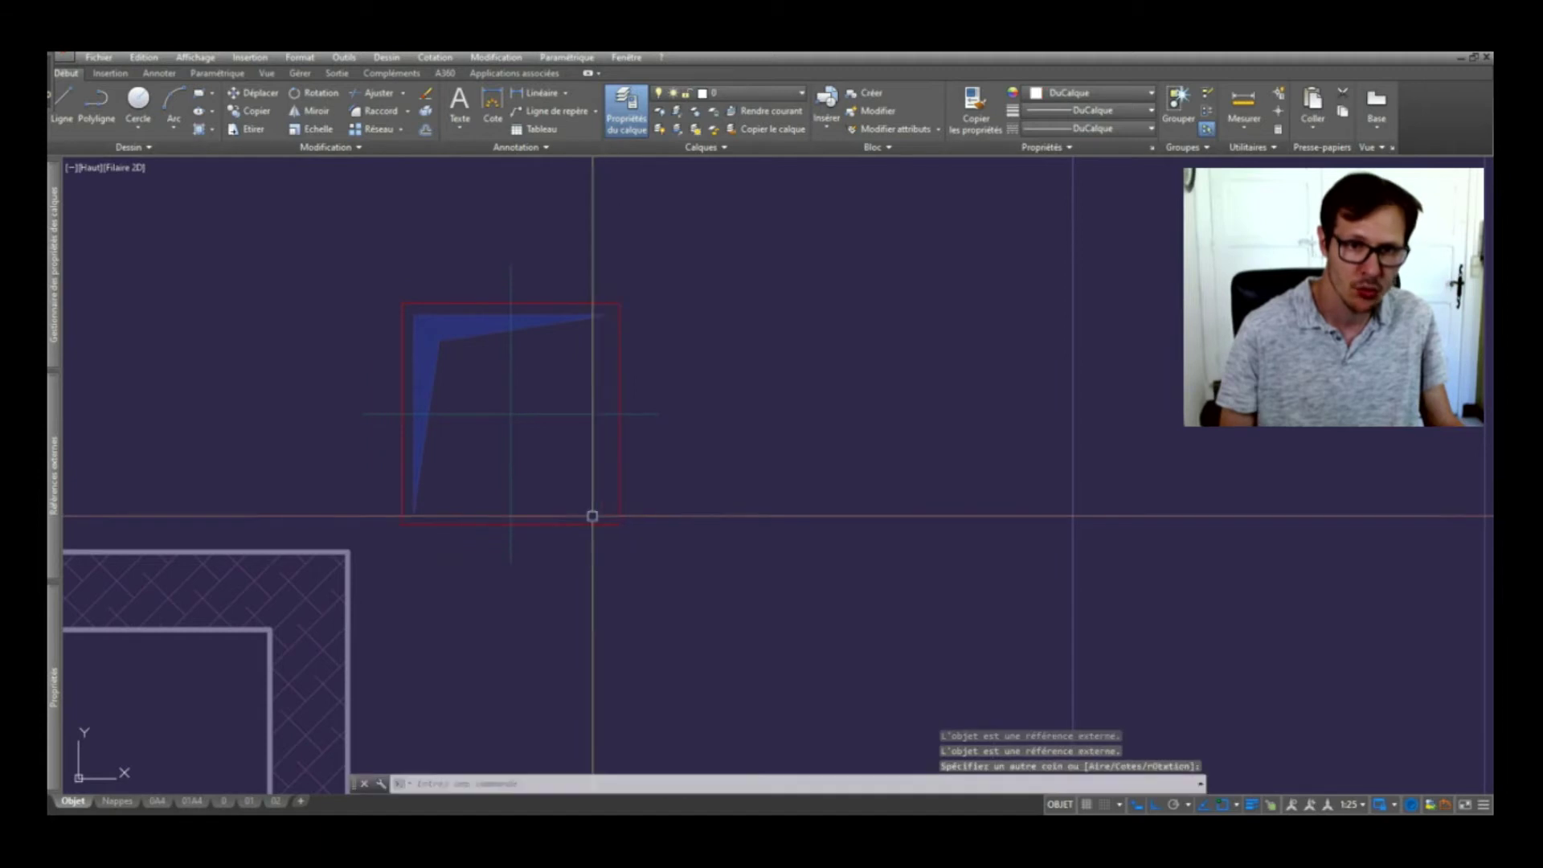
# Measure the width of the opening's rectangle with the COT dimension command, without placing a dimension
pyautogui.scroll(-2, 563, 524)
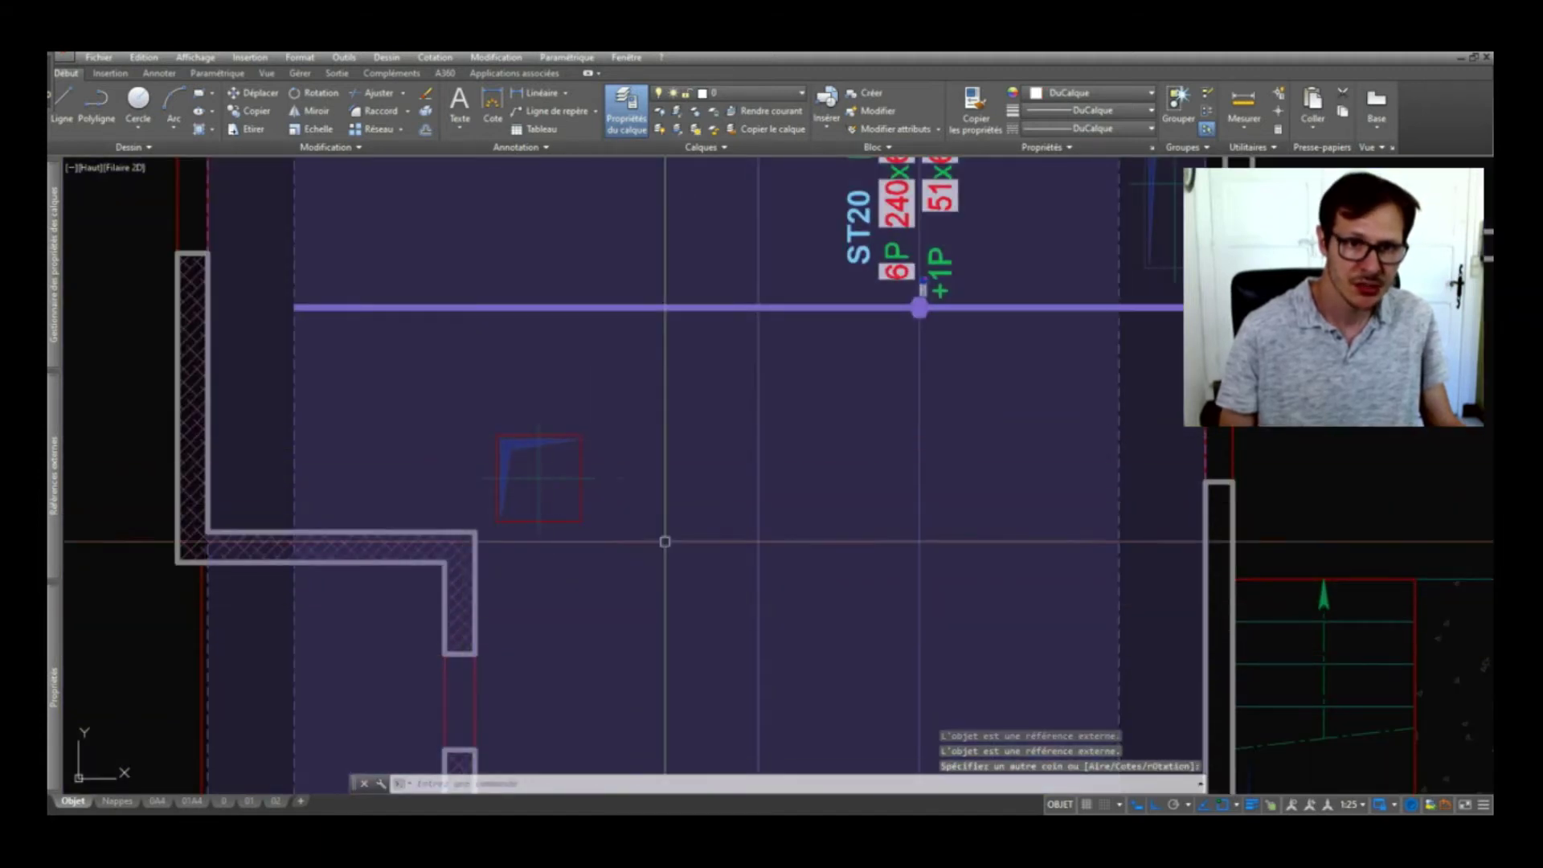
pyautogui.scroll(-4, 549, 569)
pyautogui.scroll(5, 544, 553)
pyautogui.write('cot')
pyautogui.press('Return')
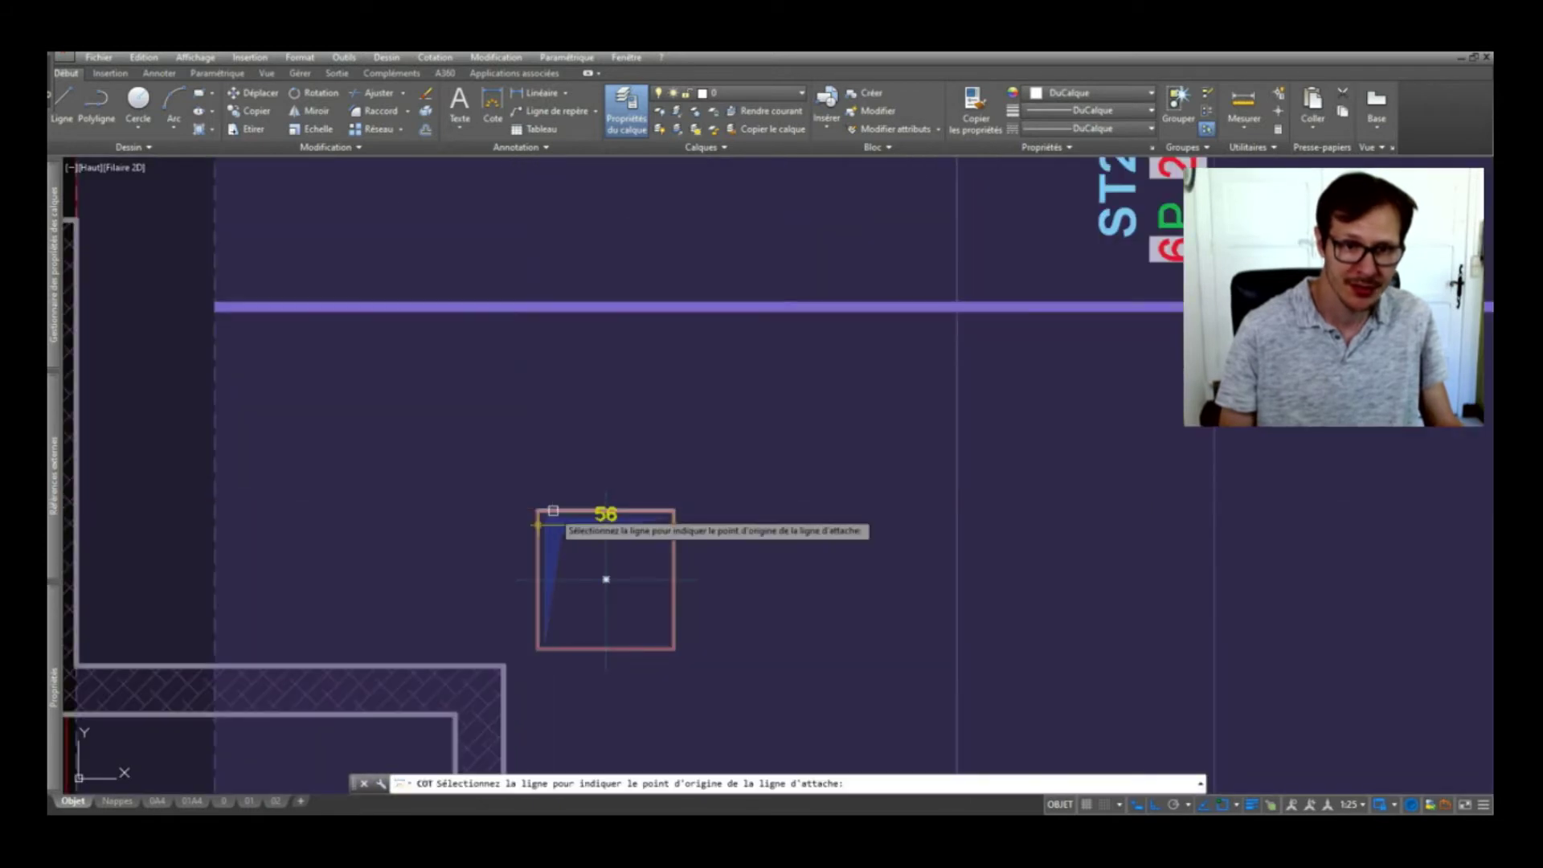
pyautogui.click(539, 510)
pyautogui.click(678, 631)
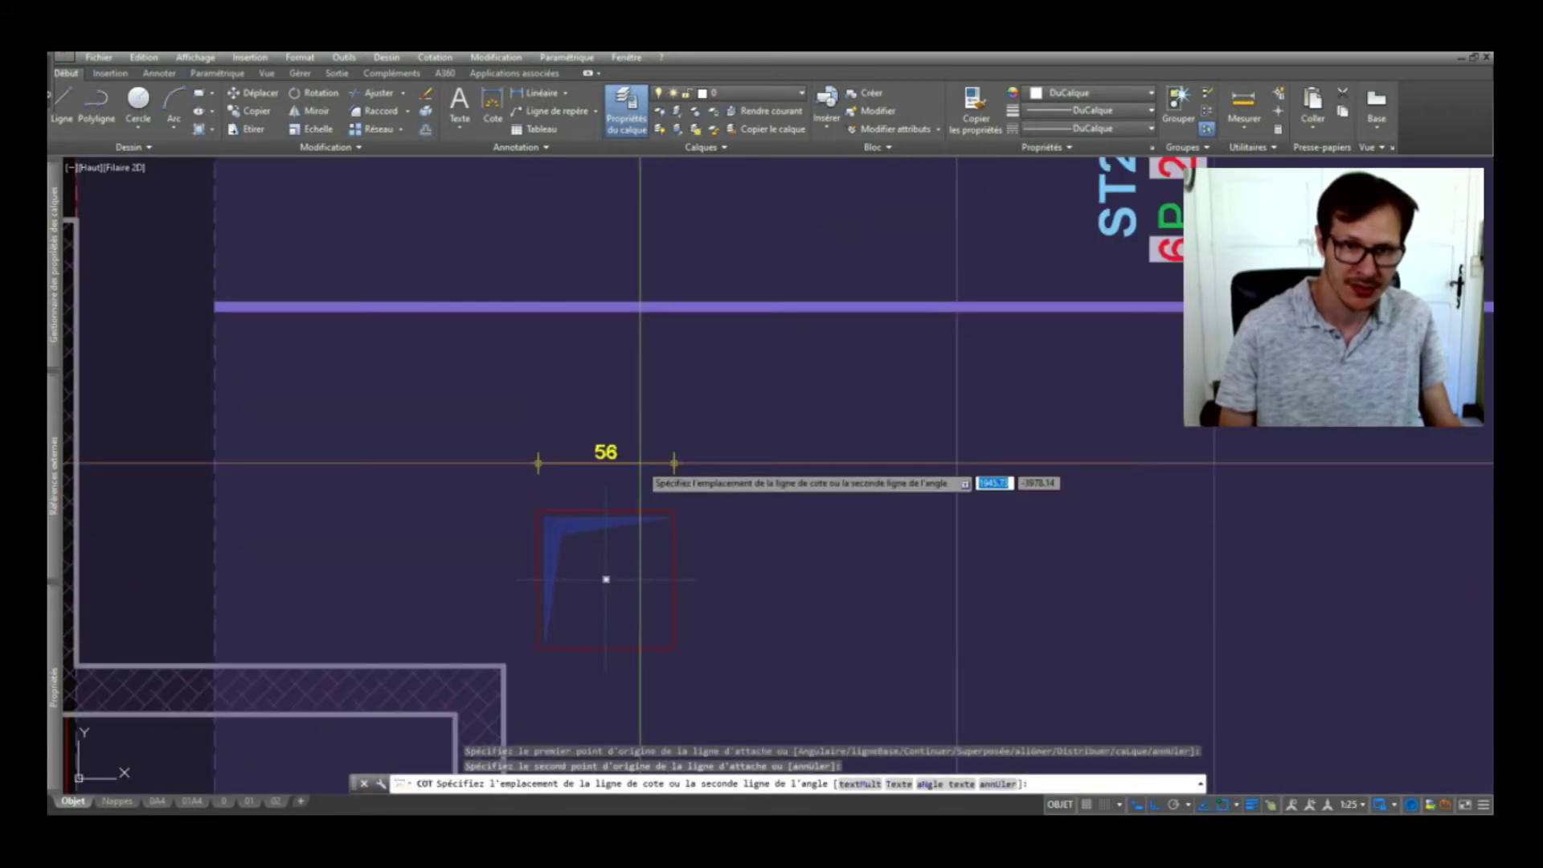
pyautogui.press('Escape')
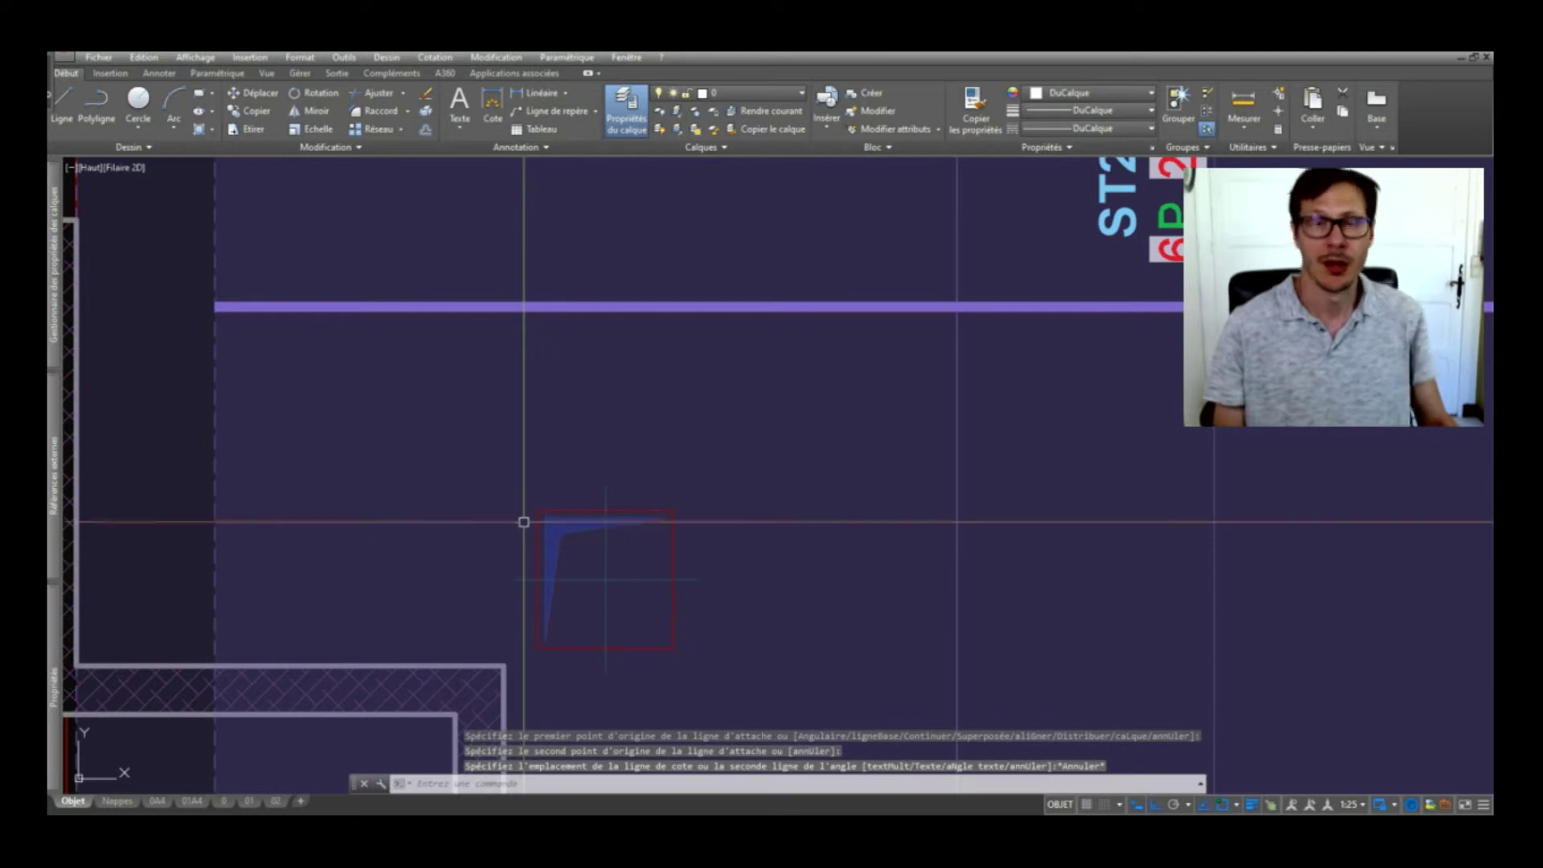
# Switch to the Renforts trémie sheet in Excel and enter 57 cm as the opening's length
pyautogui.scroll(-6, 562, 472)
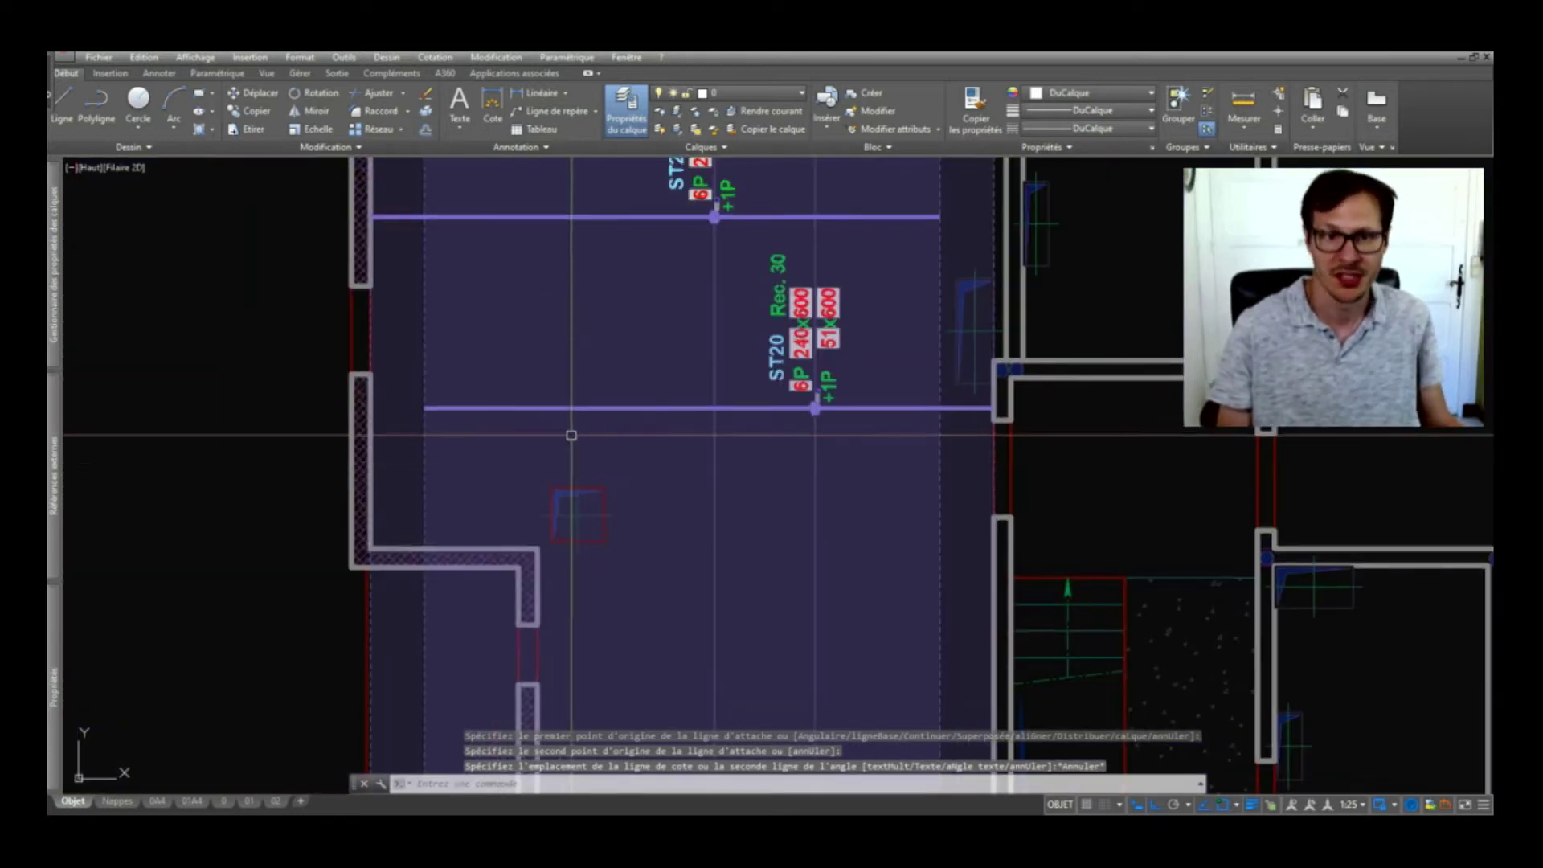
pyautogui.scroll(3, 551, 391)
pyautogui.scroll(-2, 551, 391)
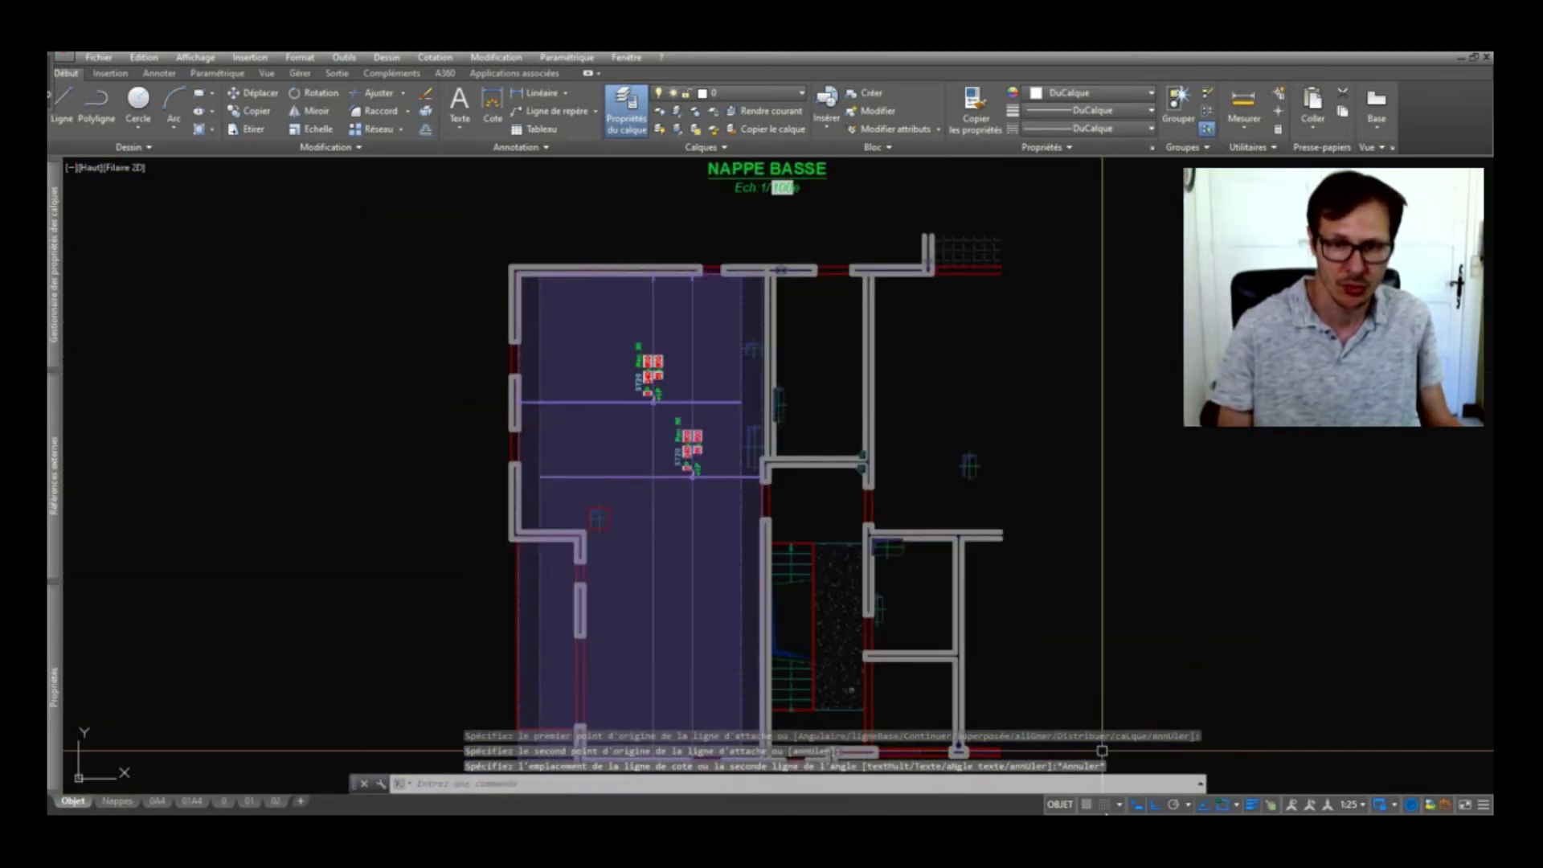
pyautogui.hotkey('alt', 'Tab')
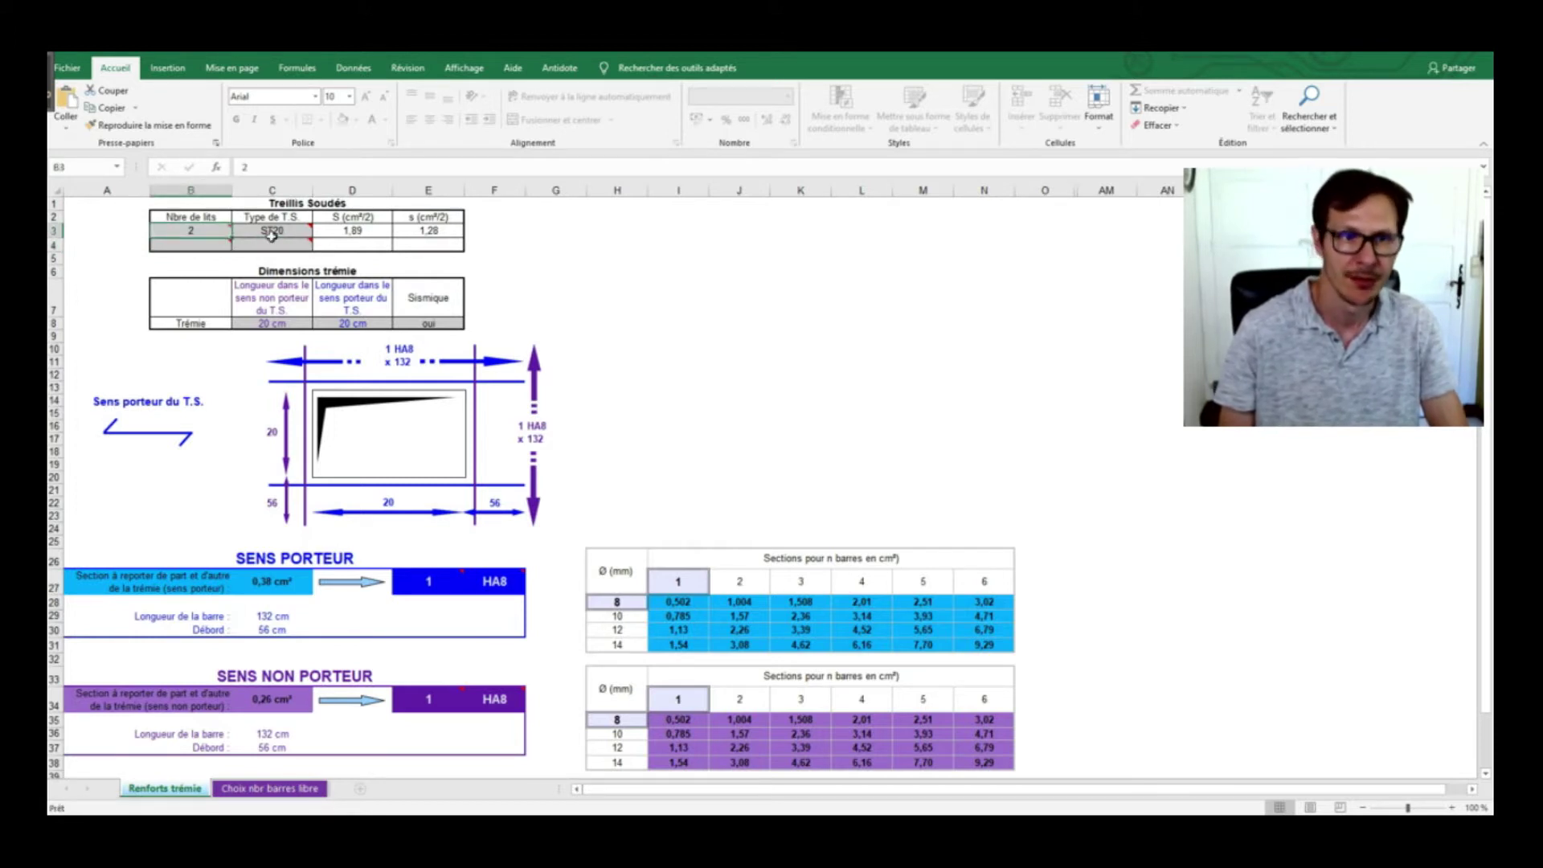
pyautogui.write('57')
pyautogui.press('Tab')
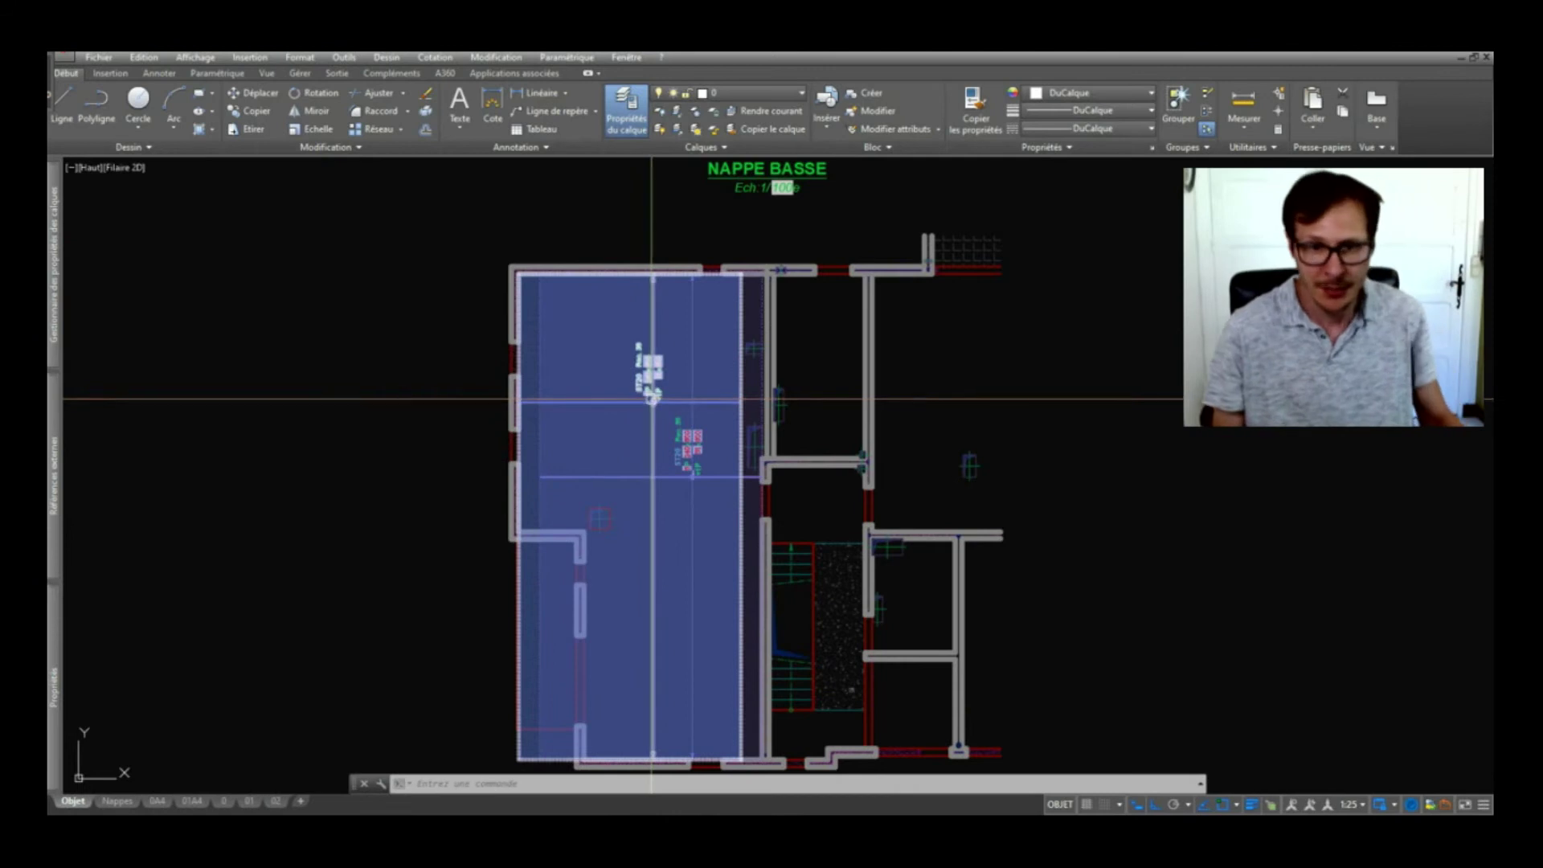
# Back in AutoCAD, copy the 2HA8 opening reinforcement block from the block library onto the upper-left corner of the opening
pyautogui.scroll(-8, 651, 399)
pyautogui.scroll(10, 667, 368)
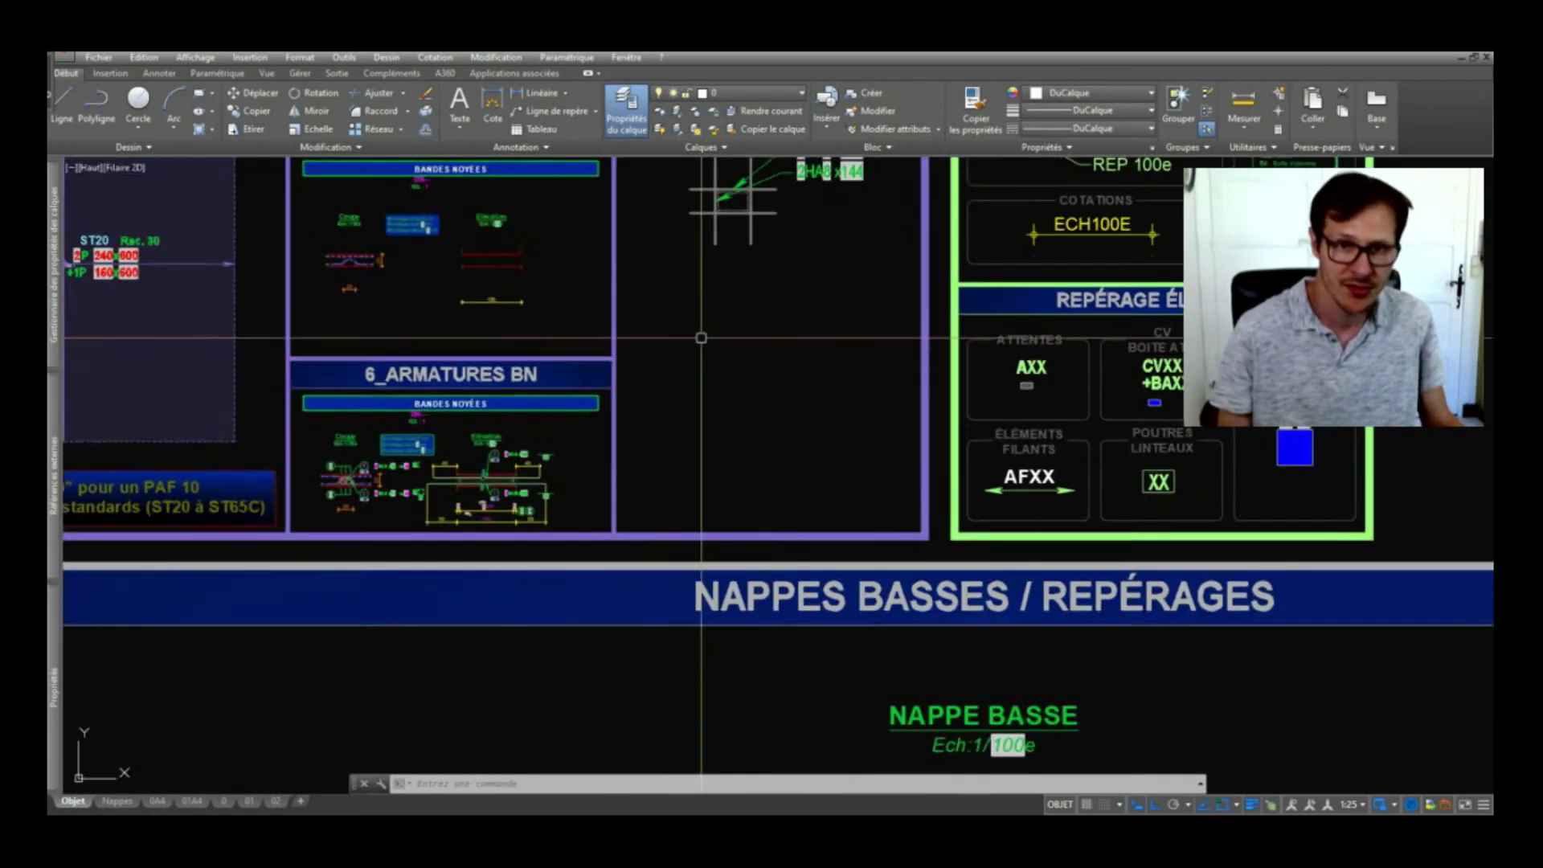
pyautogui.moveTo(667, 358); pyautogui.dragTo(612, 527, button='middle')
pyautogui.click(719, 327)
pyautogui.write('c')
pyautogui.press('space')
pyautogui.scroll(6, 656, 358)
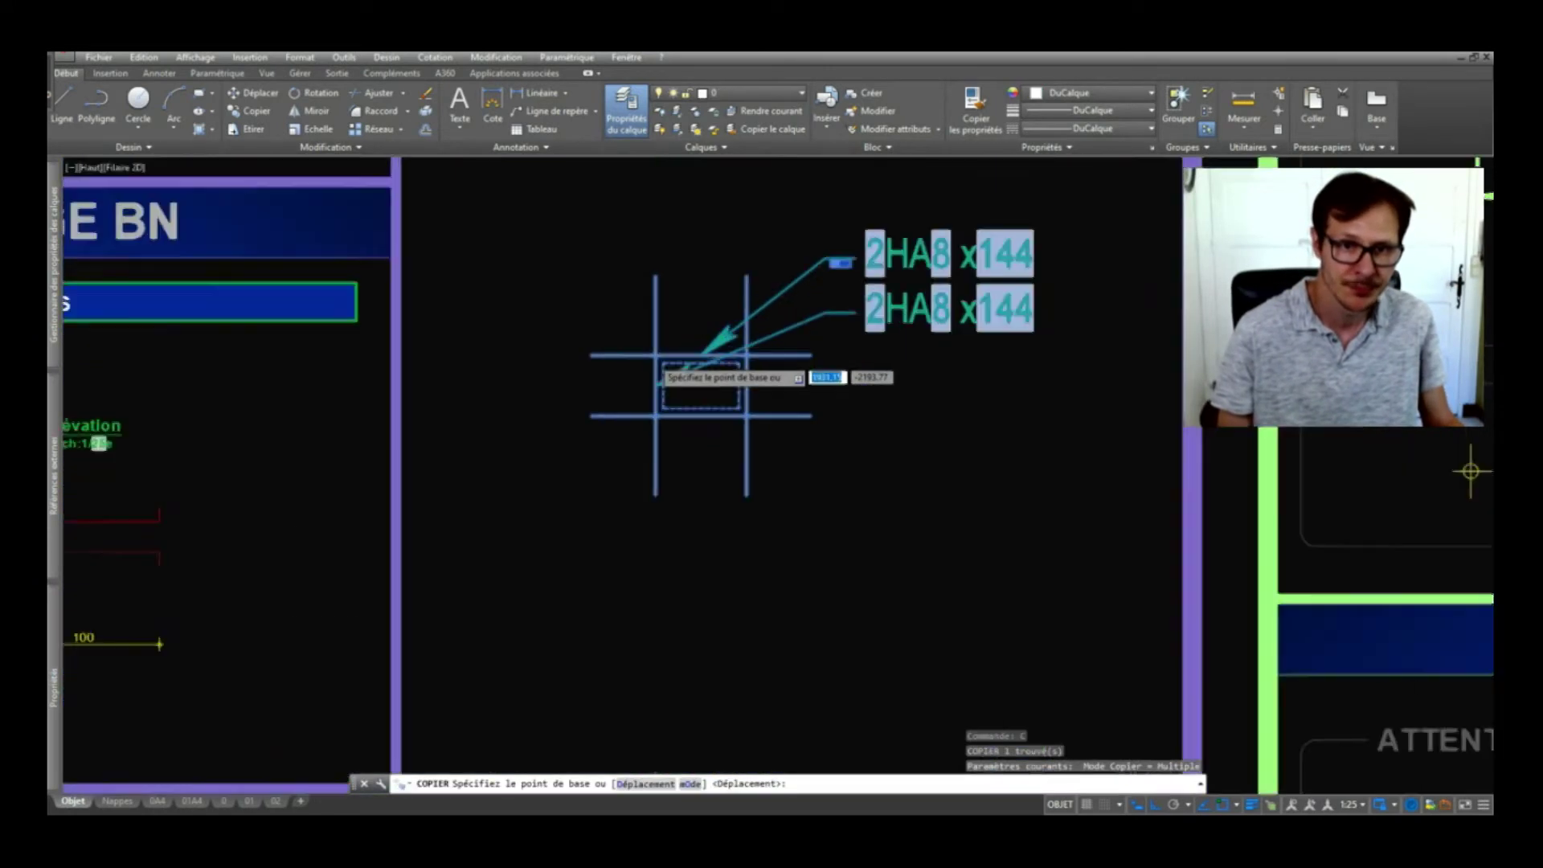
pyautogui.click(668, 365)
pyautogui.scroll(-6, 653, 297)
pyautogui.scroll(-6, 653, 370)
pyautogui.scroll(10, 655, 563)
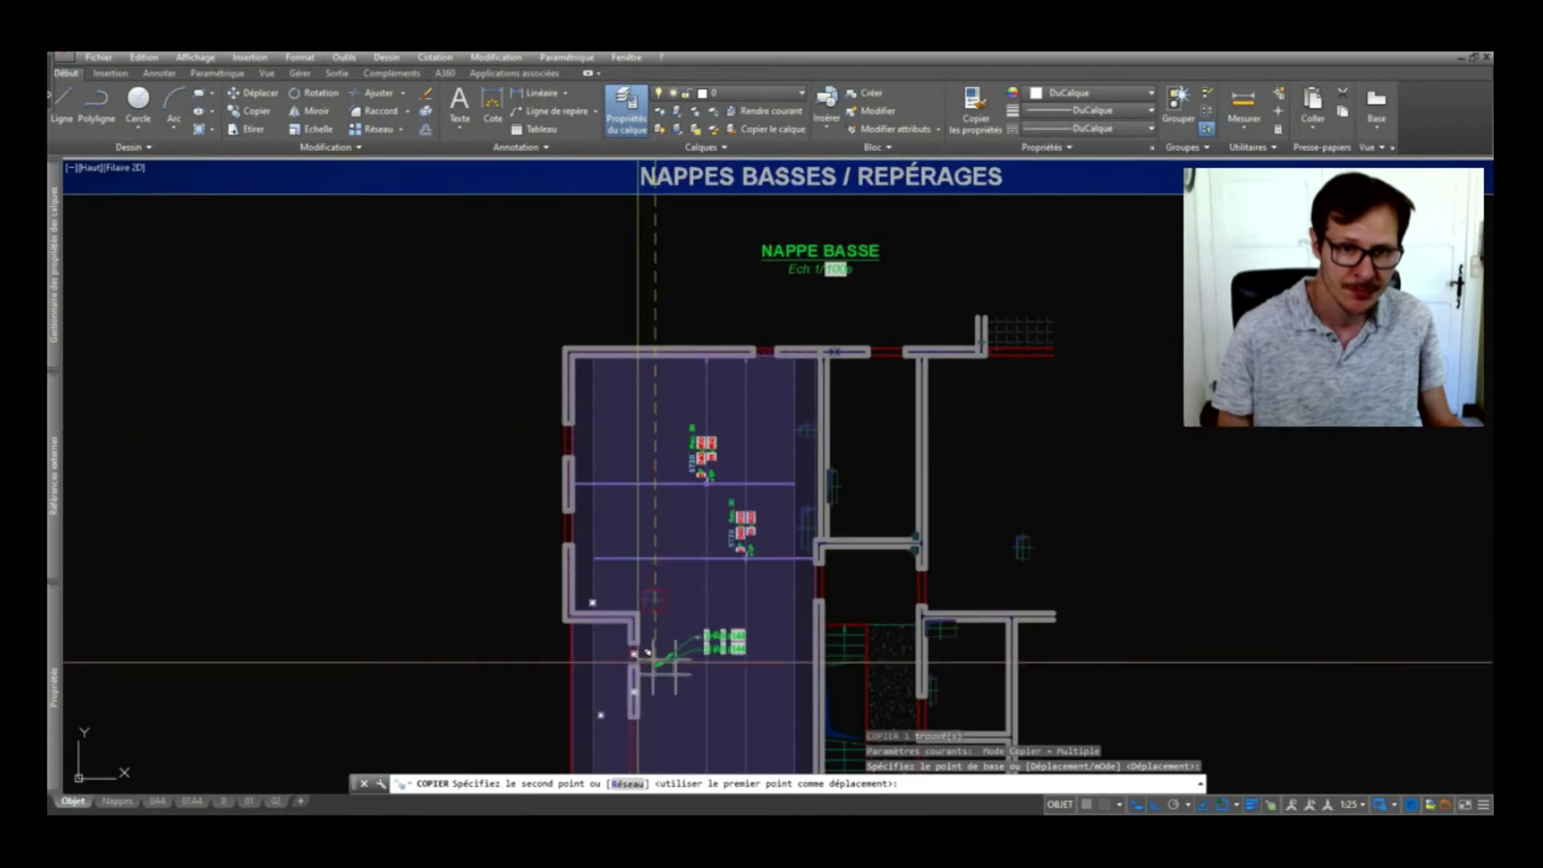
pyautogui.click(629, 434)
pyautogui.press('Return')
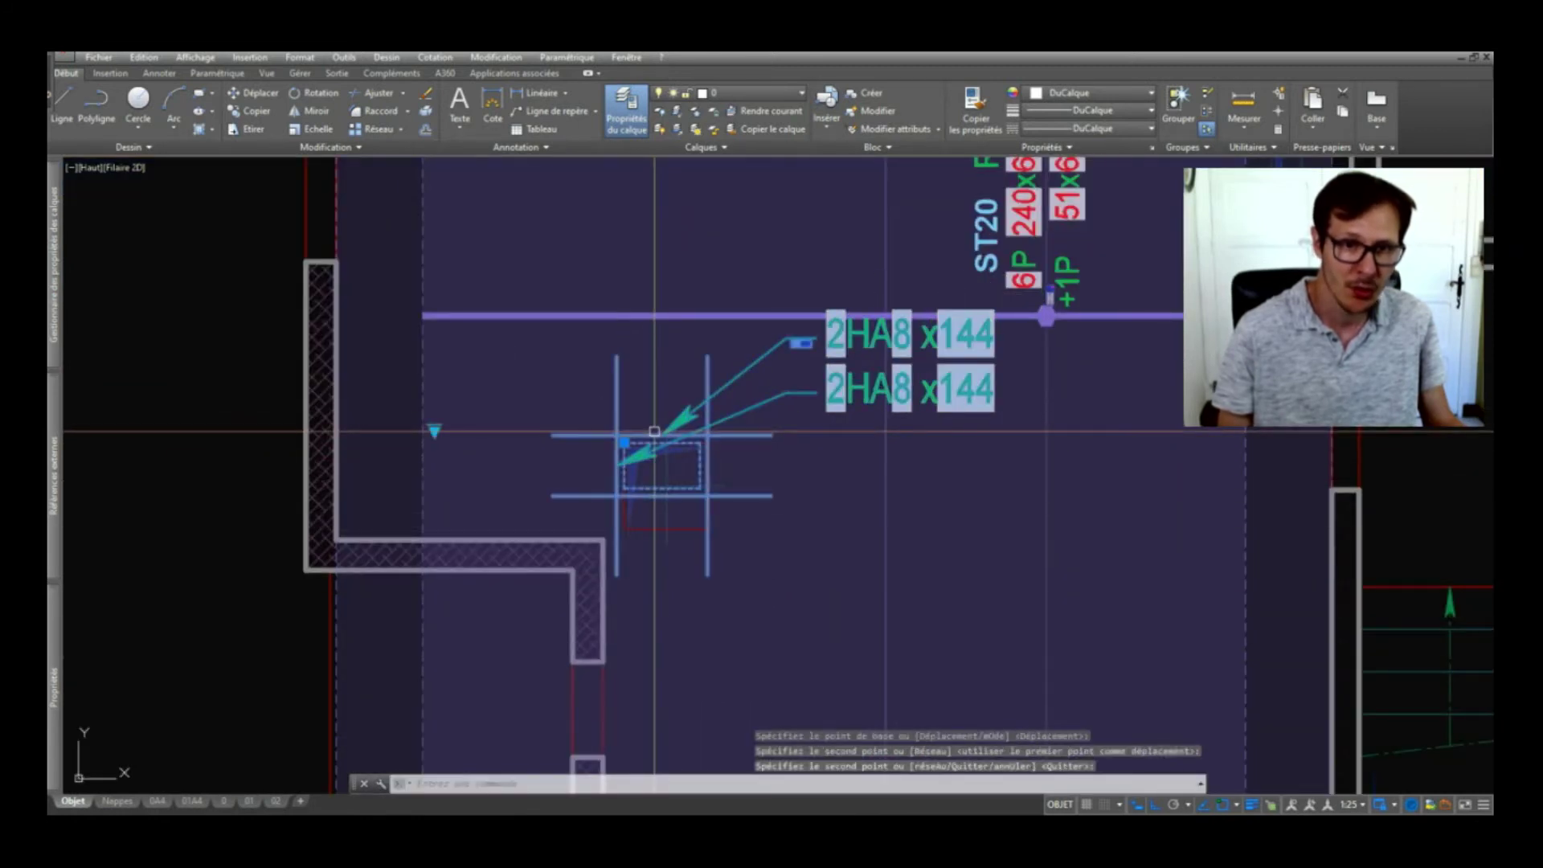
# Try the Mur de façade anchorage with Angle (ancrage 90°) on the copied reinforcement block and restore Dalle (ancrage droit)
pyautogui.scroll(-2, 627, 431)
pyautogui.click(515, 430)
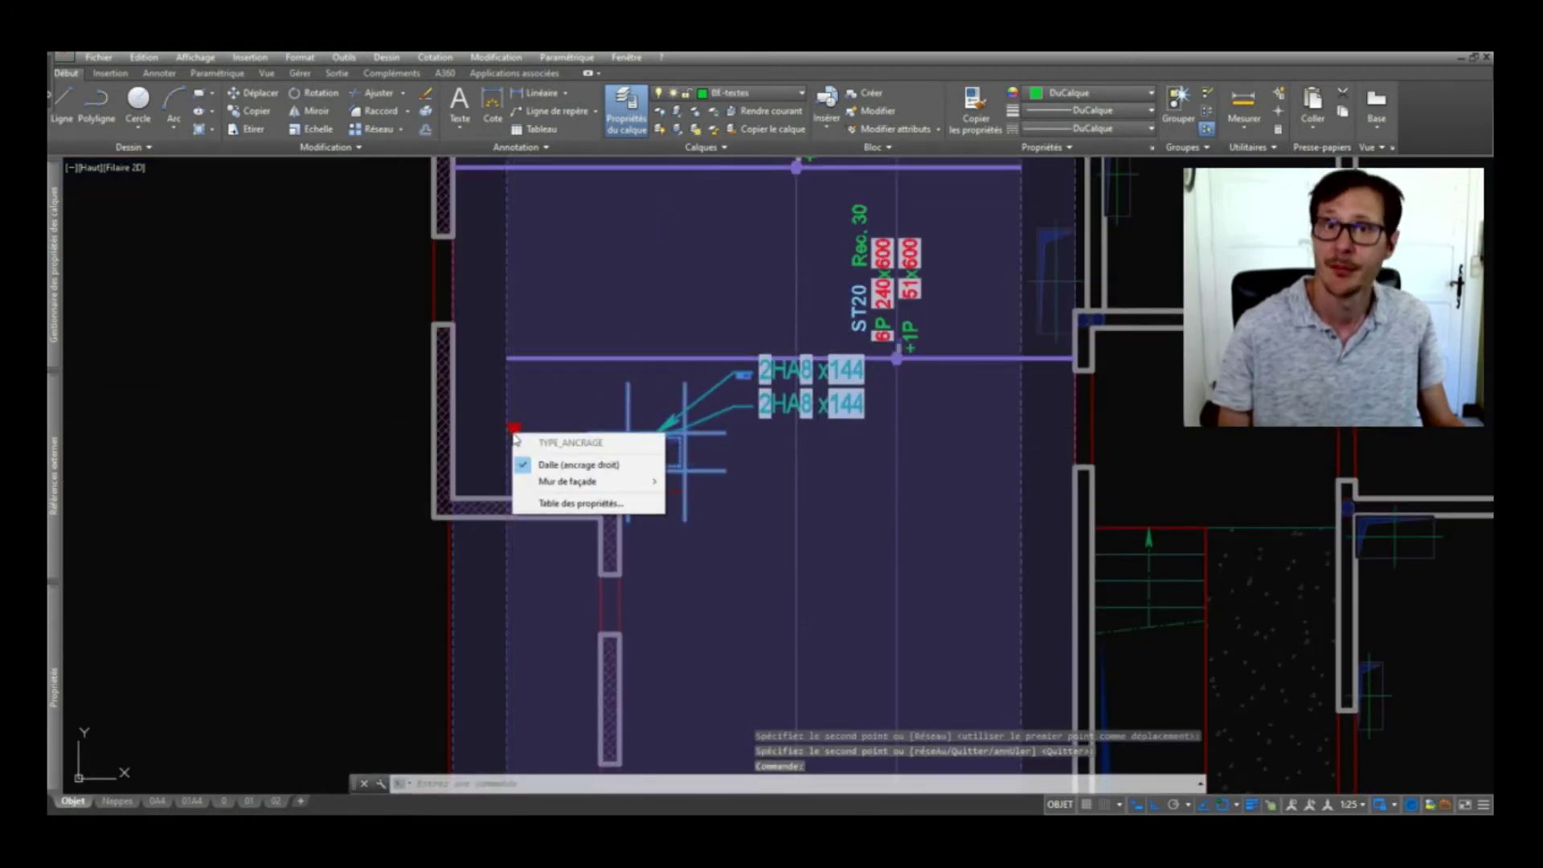
pyautogui.moveTo(614, 486)
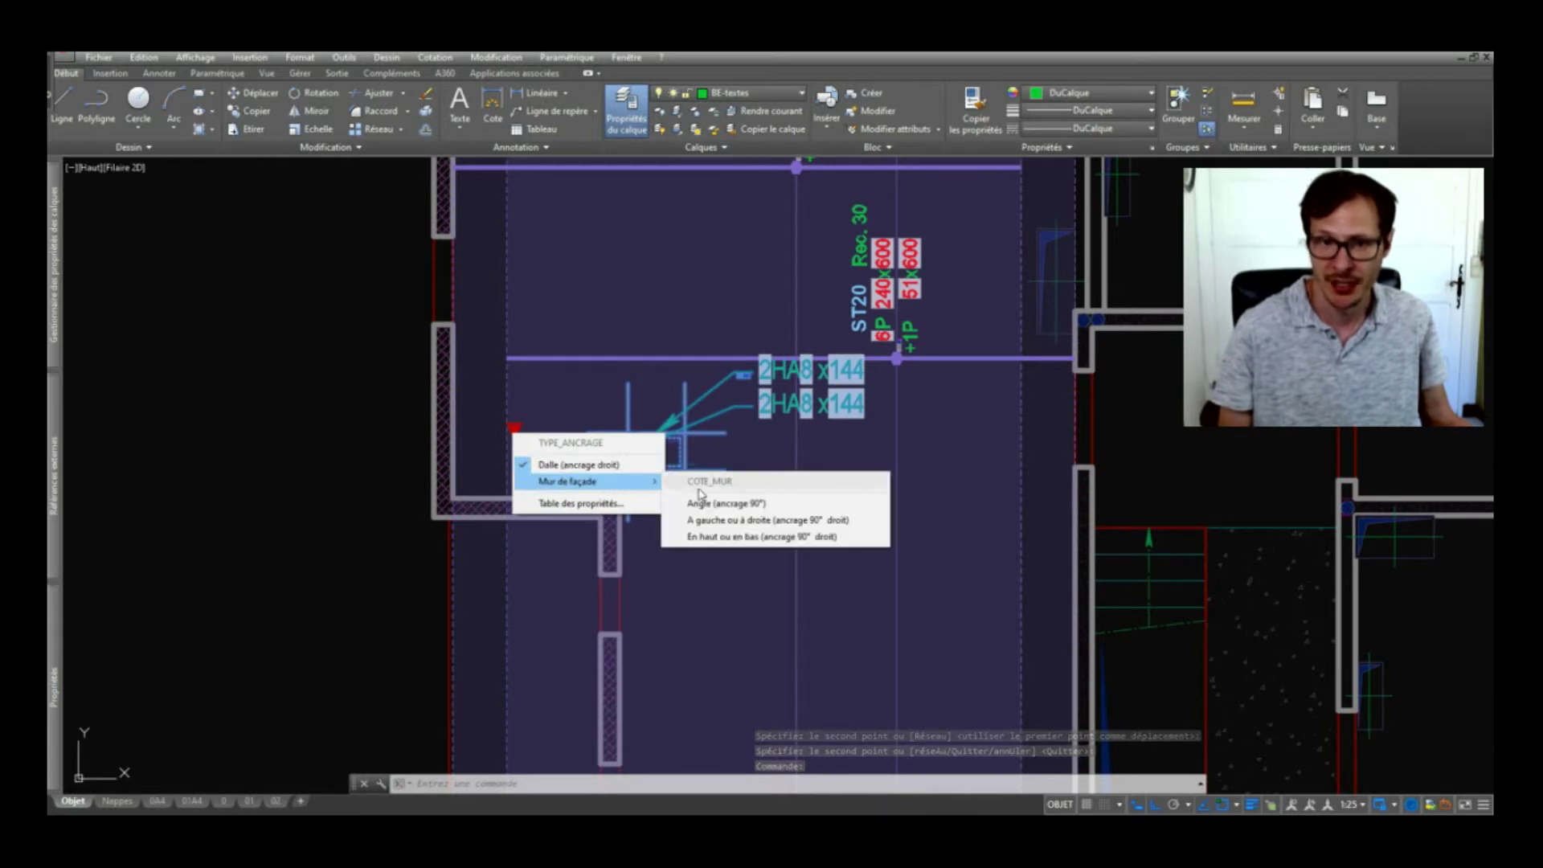
pyautogui.click(748, 504)
pyautogui.scroll(3, 635, 425)
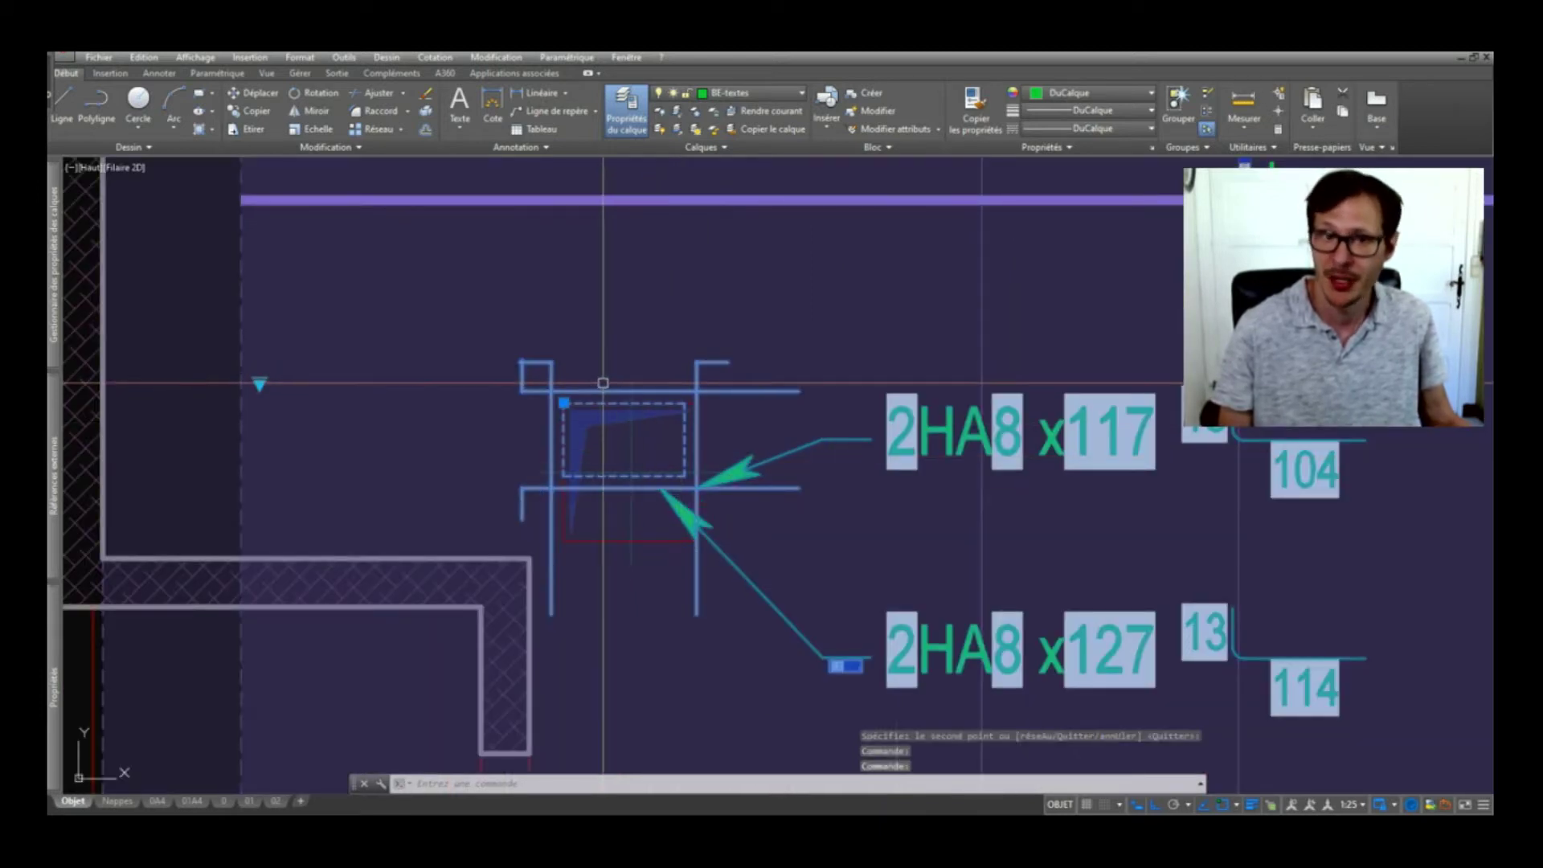
pyautogui.scroll(-3, 573, 389)
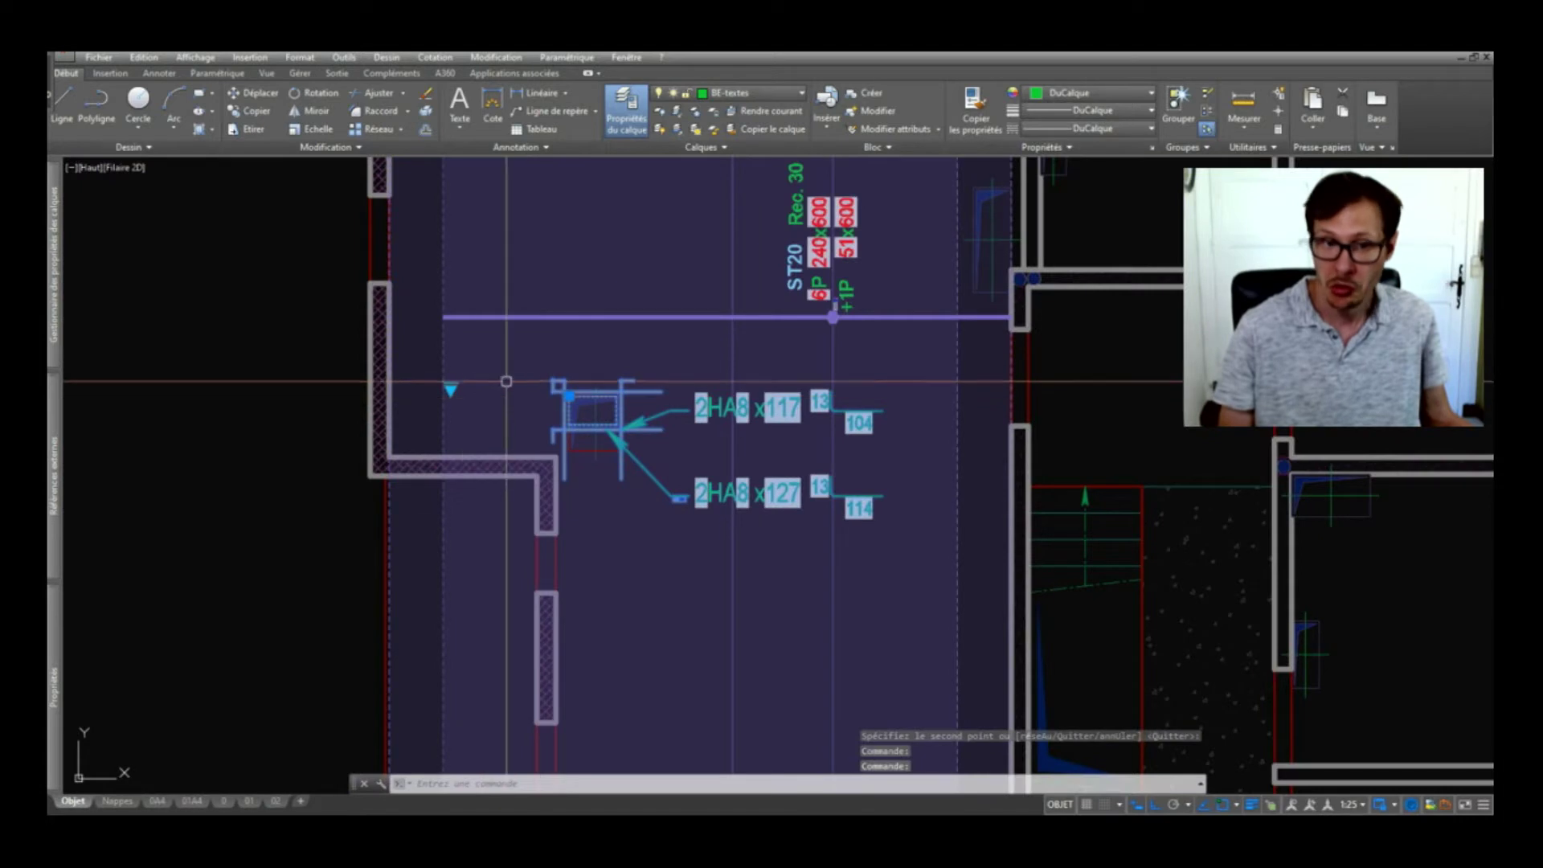
pyautogui.click(448, 389)
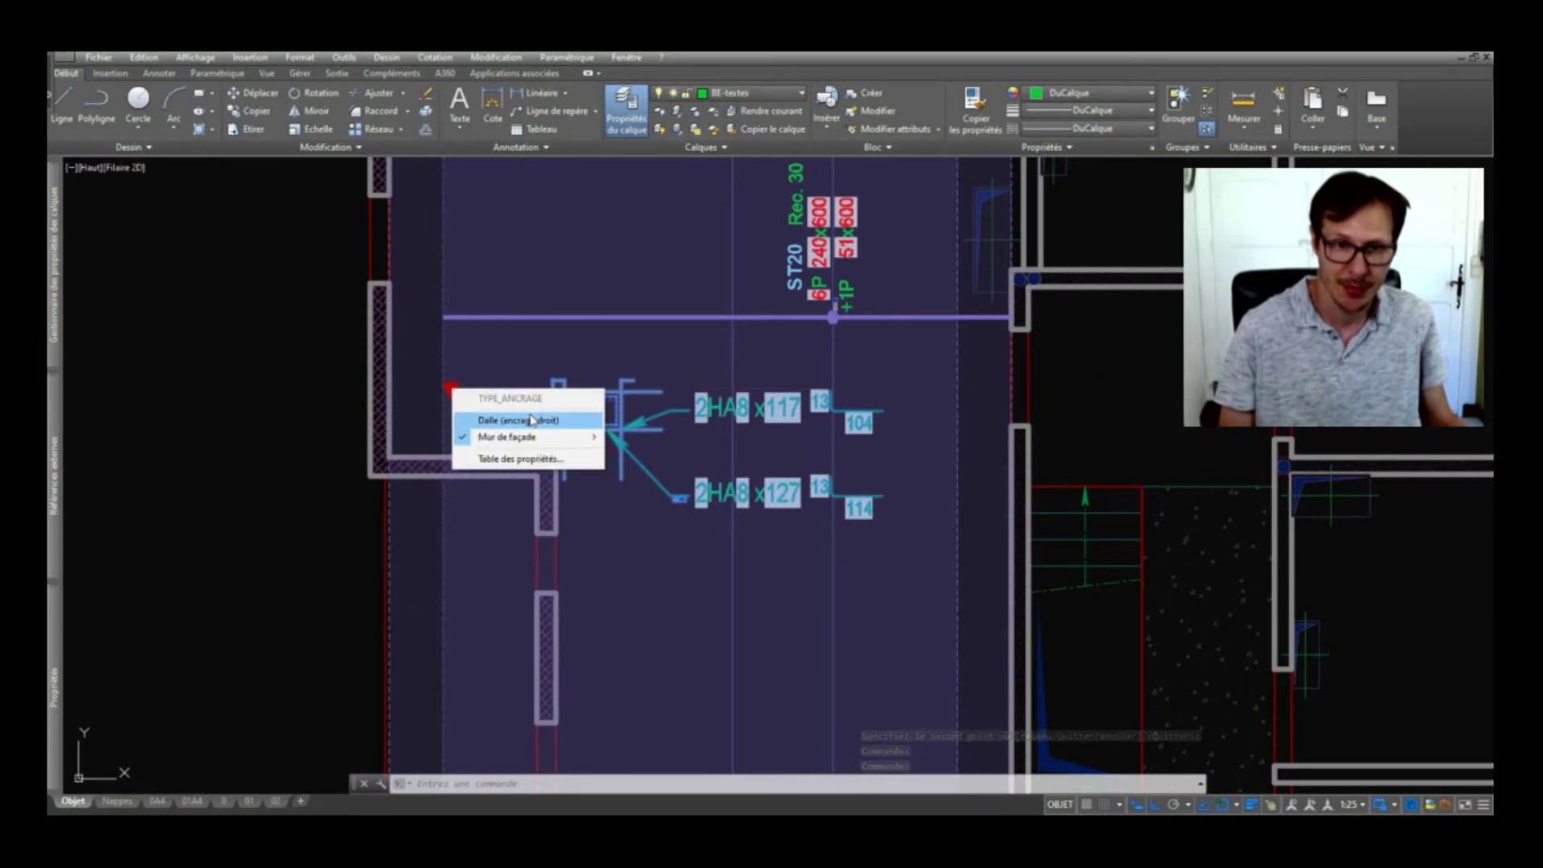
pyautogui.click(530, 418)
# Explode the copied opening reinforcement block once with DECOMPOS to reach the dynamic block inside it
pyautogui.write('d')
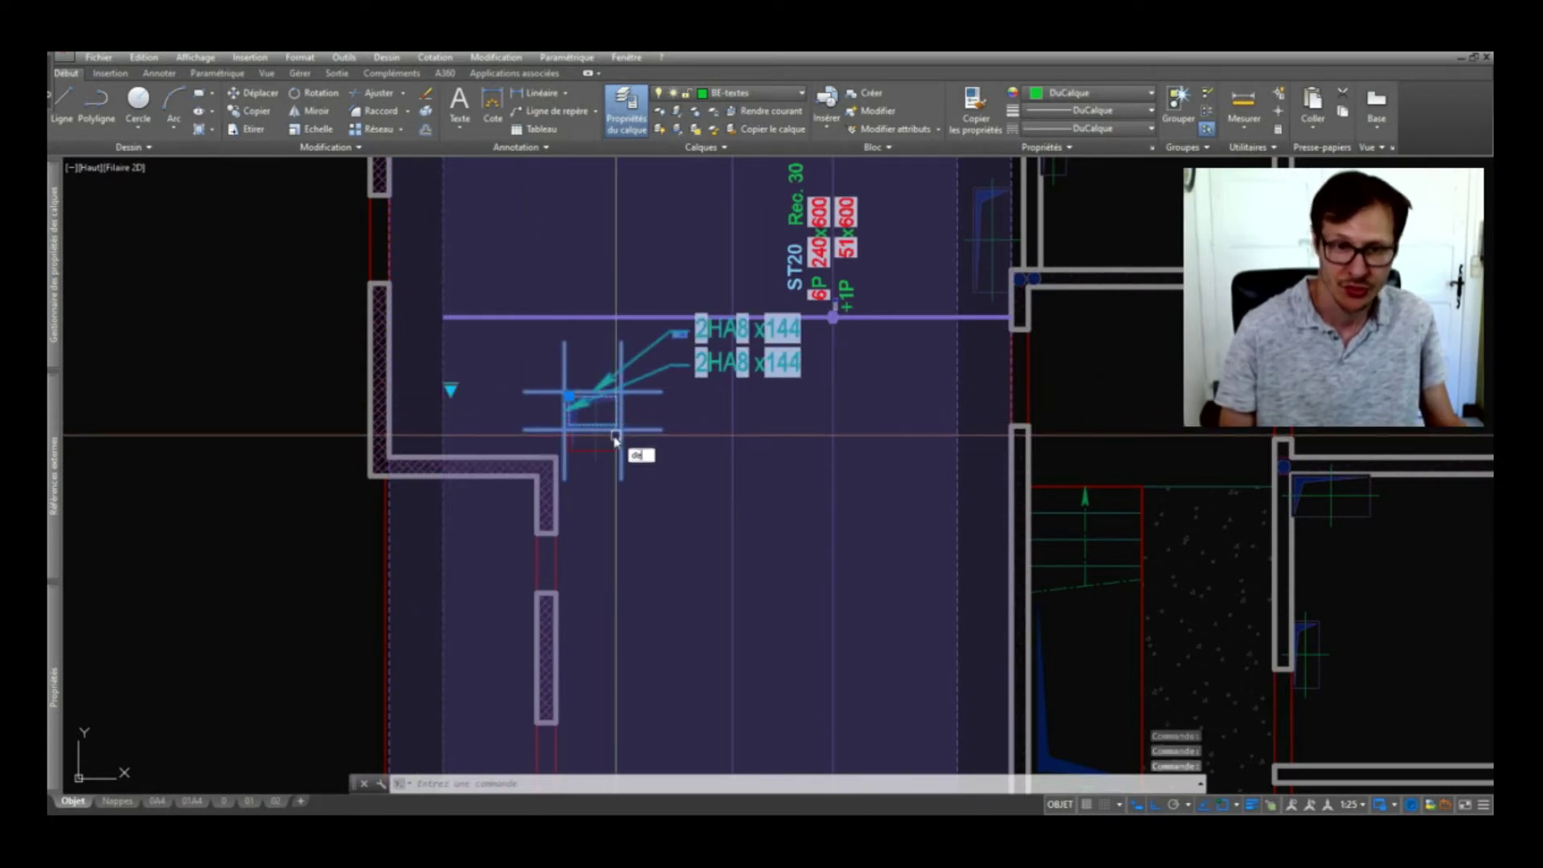
pyautogui.write('e')
pyautogui.press('Return')
pyautogui.scroll(7, 573, 400)
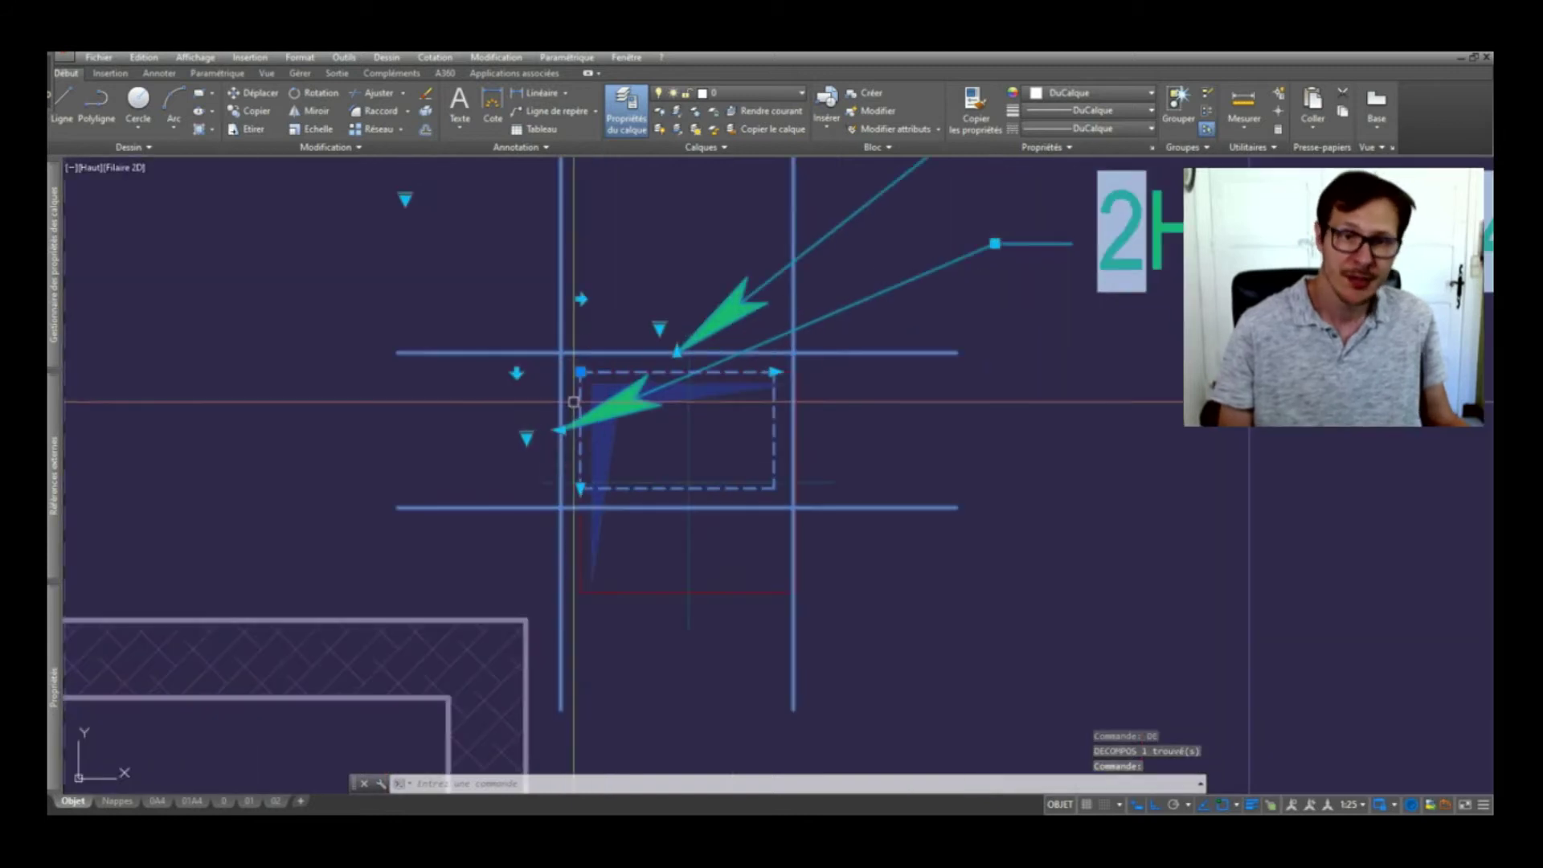
# Set the reinforcement block's a and b to 57, with bar diameters 12 in the bearing direction and 10 in the non-bearing direction
pyautogui.moveTo(91, 653)
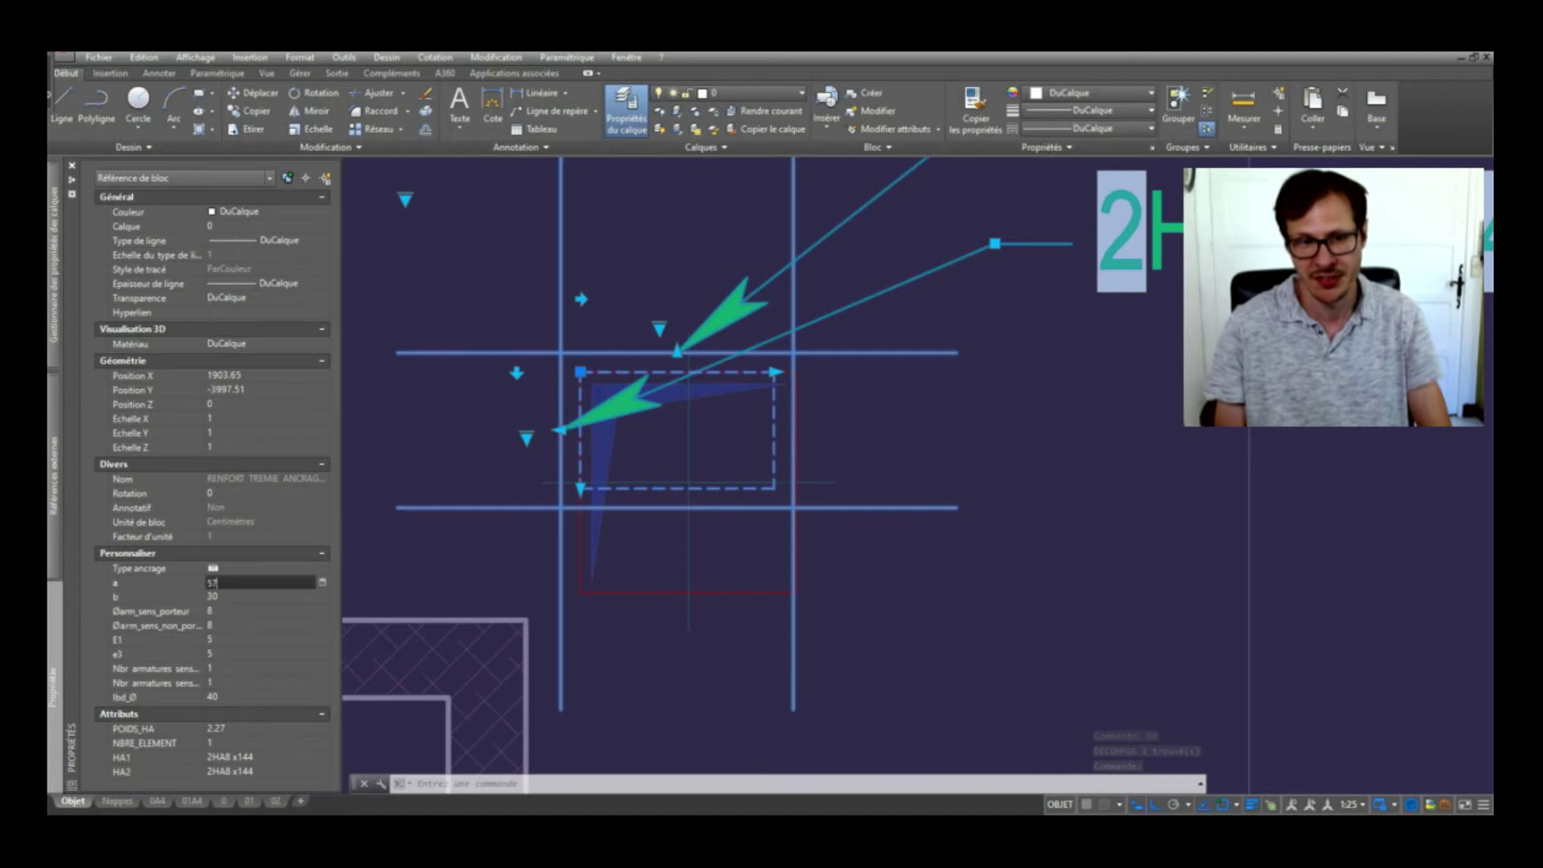
pyautogui.press('Tab')
pyautogui.write('57')
pyautogui.press('Tab')
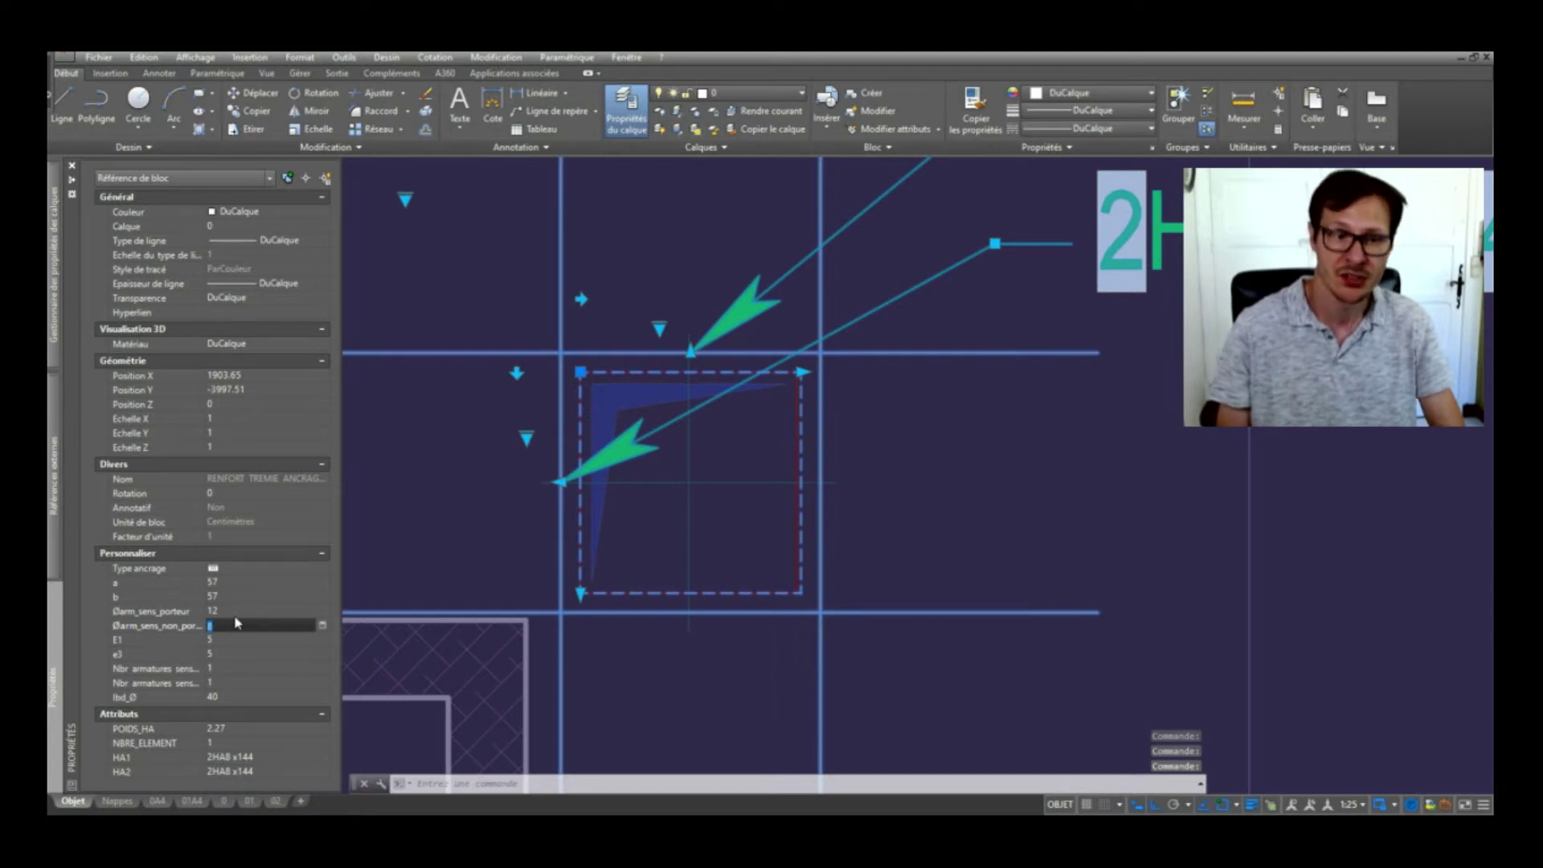
pyautogui.press('Escape')
pyautogui.scroll(-4, 804, 570)
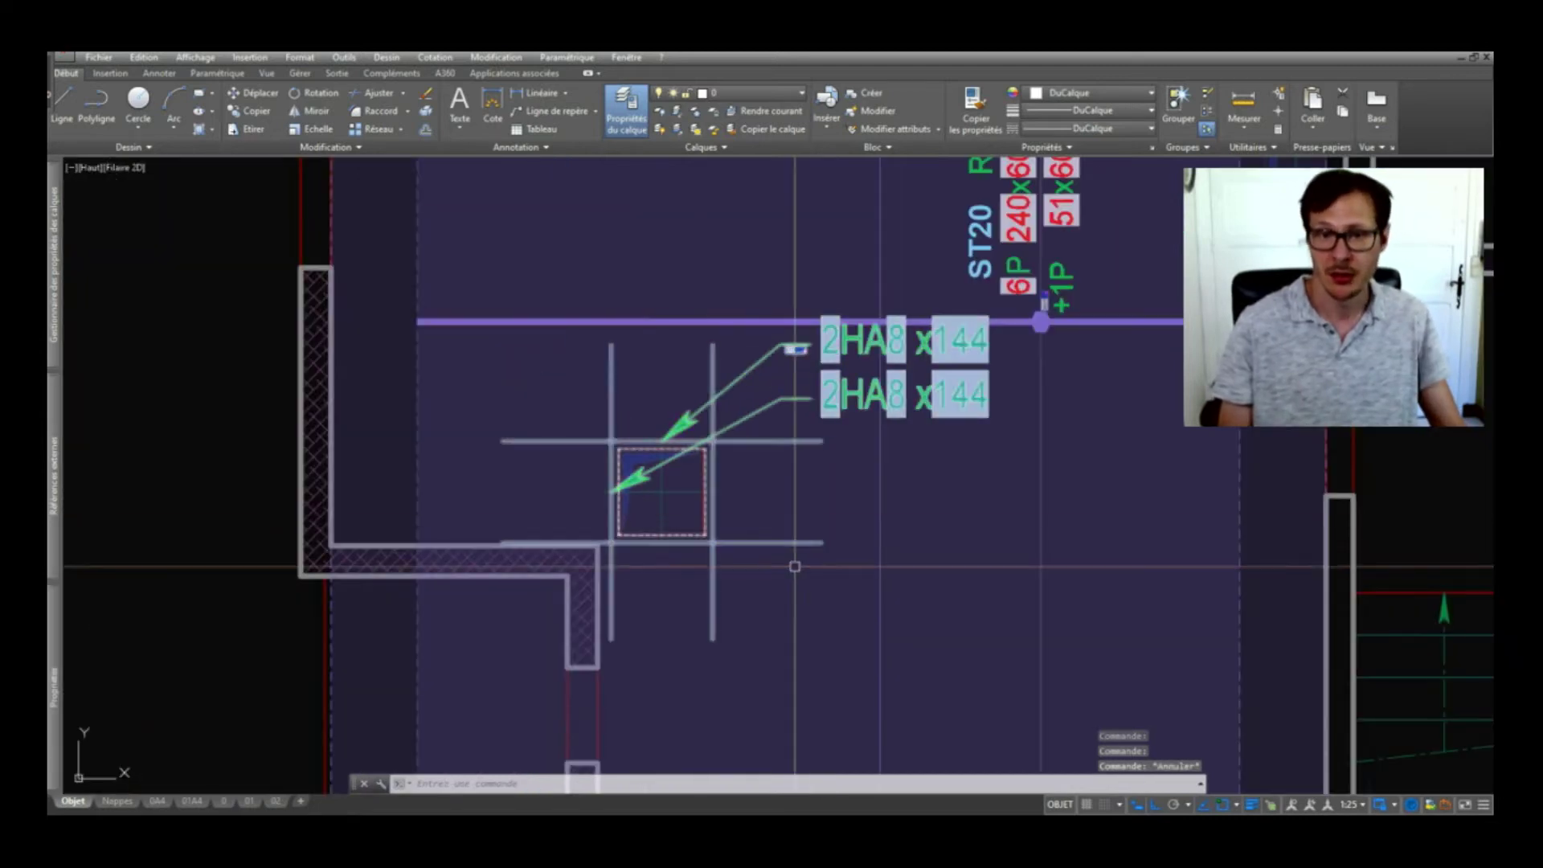
# Update the opening reinforcement block's label fields with METTREAJOURCHAMP
pyautogui.write('met')
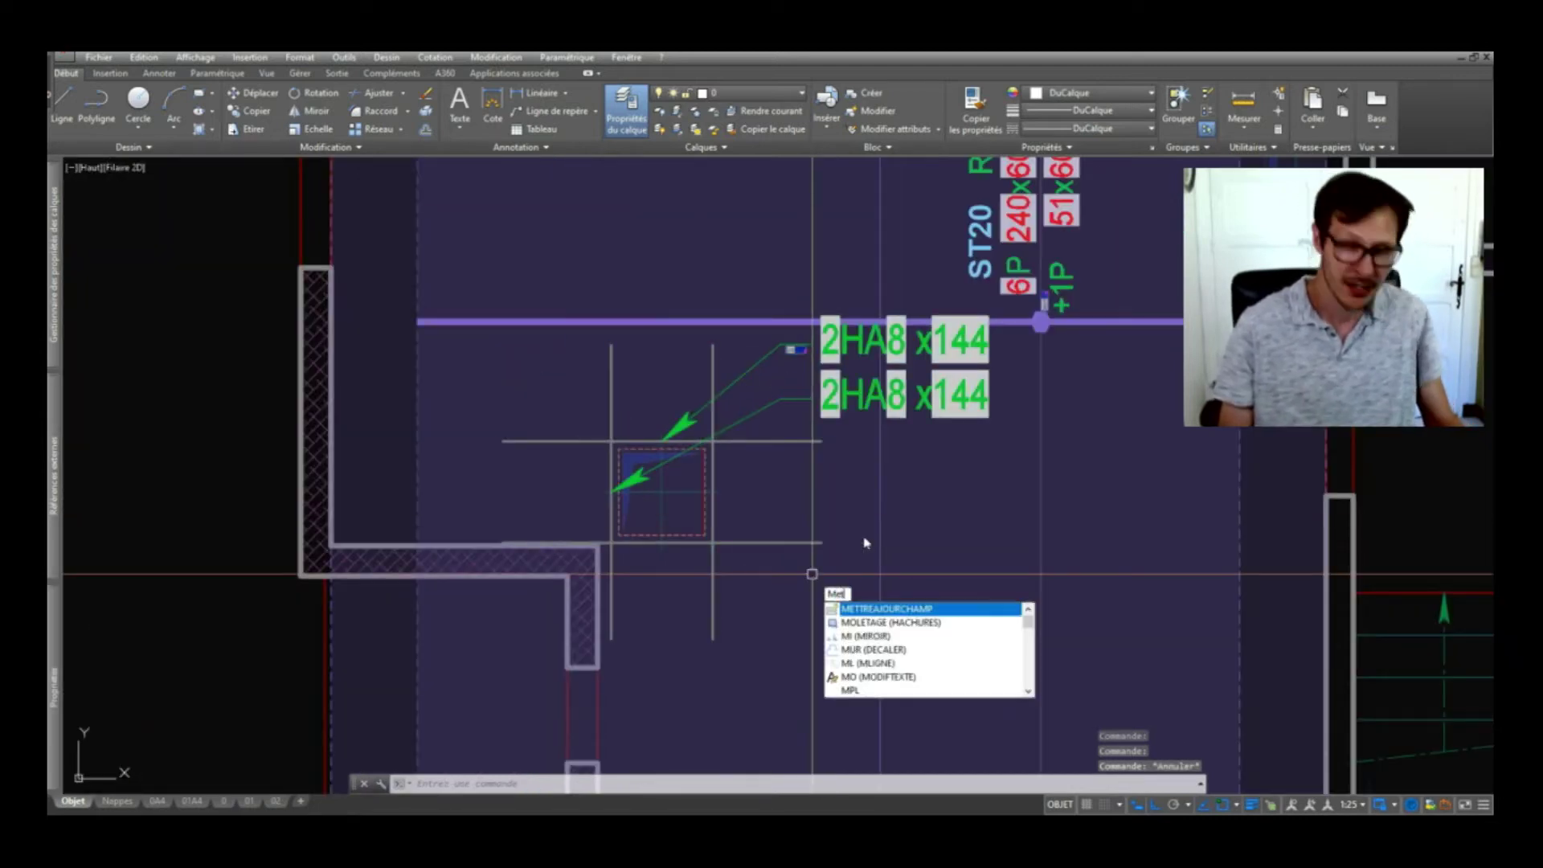
pyautogui.press('Return')
pyautogui.click(984, 398)
pyautogui.press('Return')
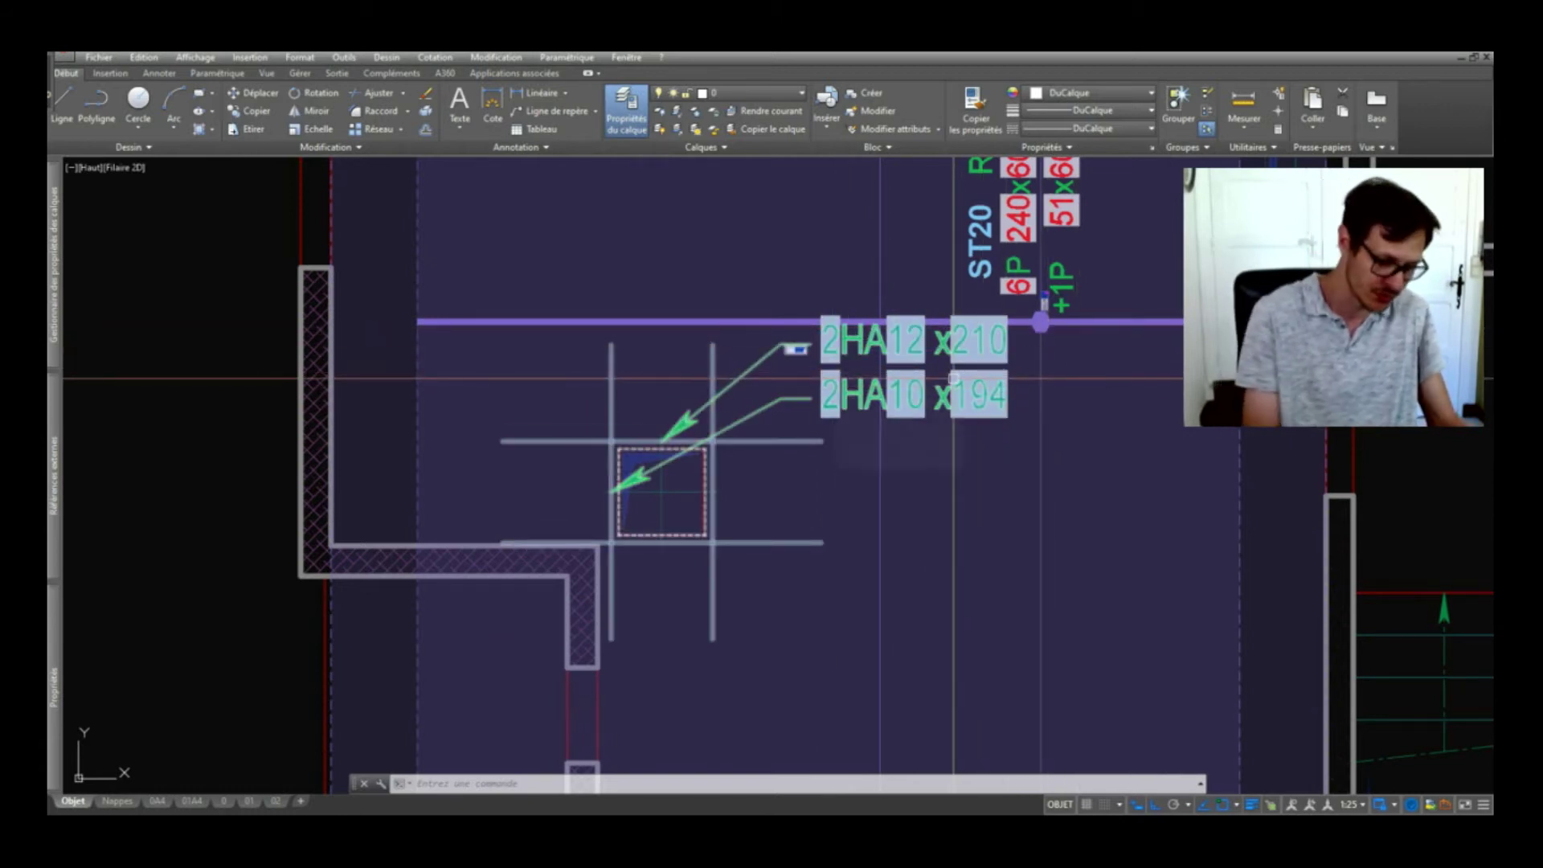
# Run POIDS_ARMATURES on the whole lower reinforcement plan, insert a POIDS_HA and POIDS_TS weight table beside it, and regenerate the model
pyautogui.press('Return')
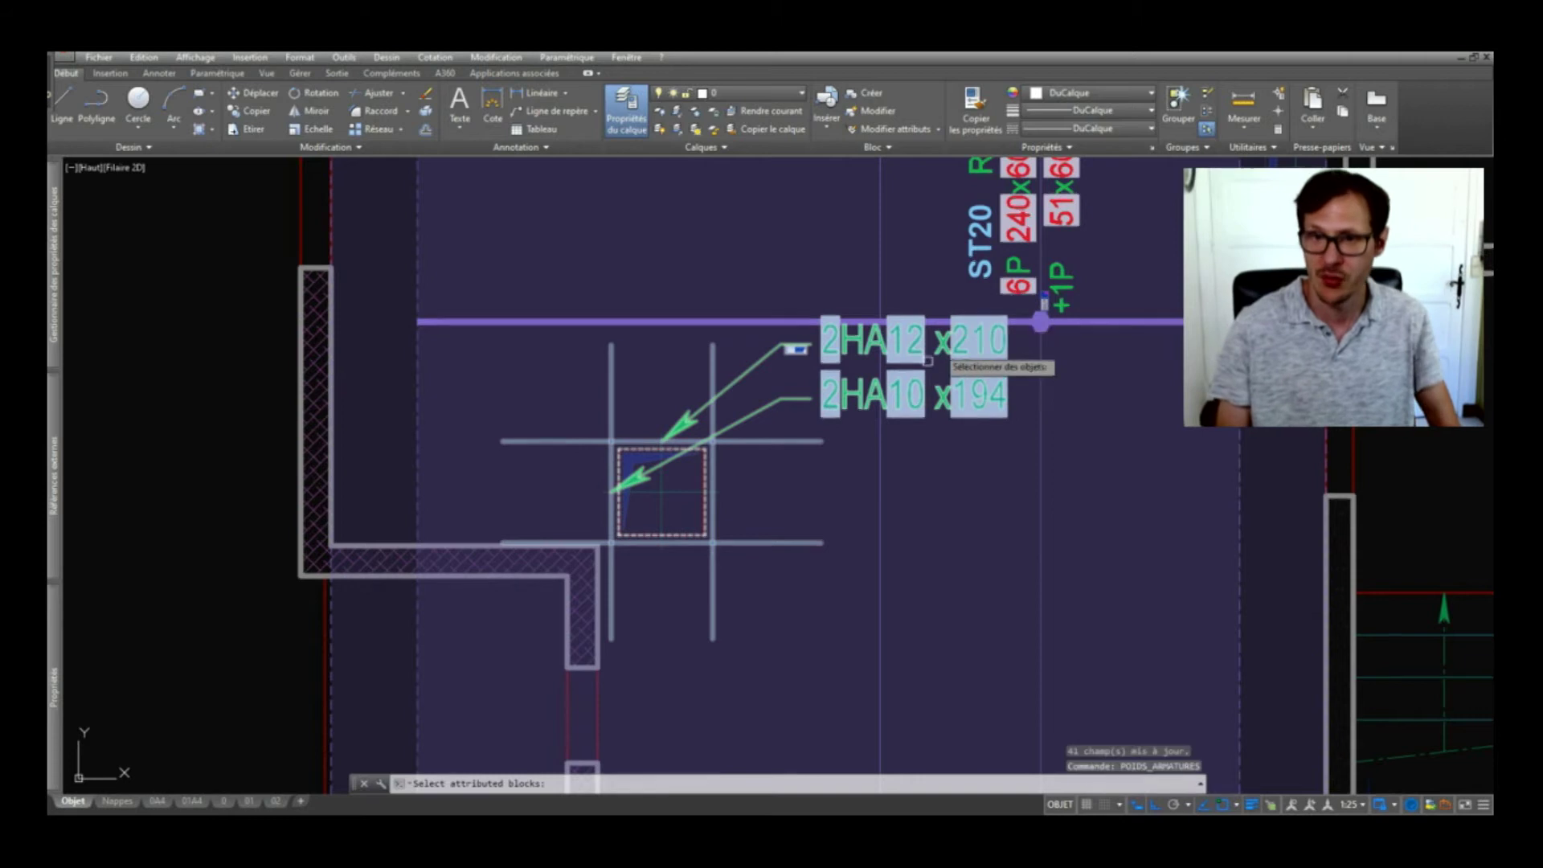
pyautogui.click(1129, 218)
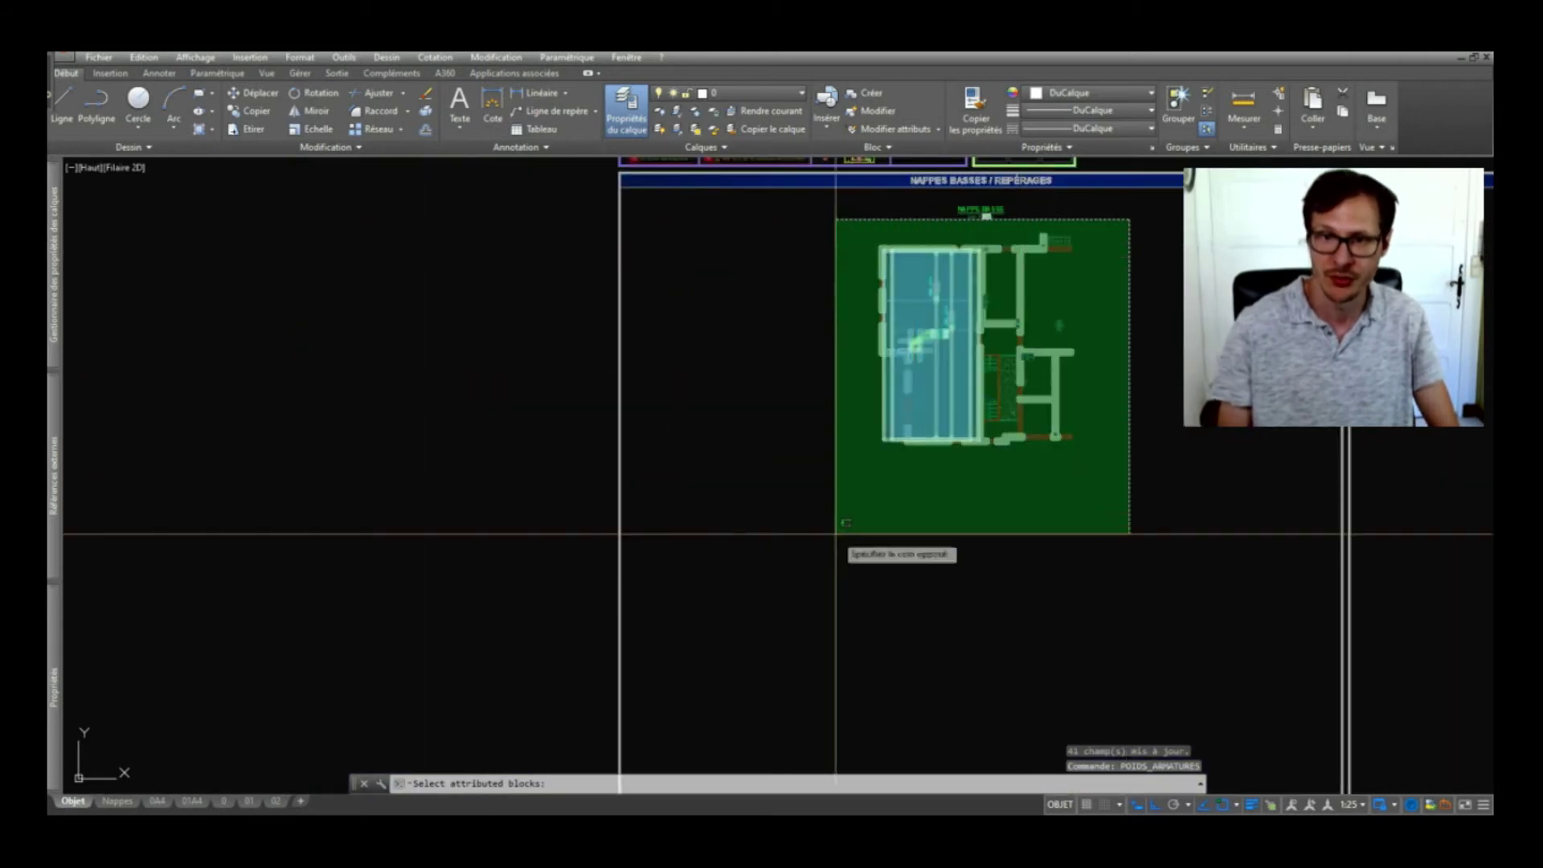
pyautogui.click(834, 534)
pyautogui.press('Return')
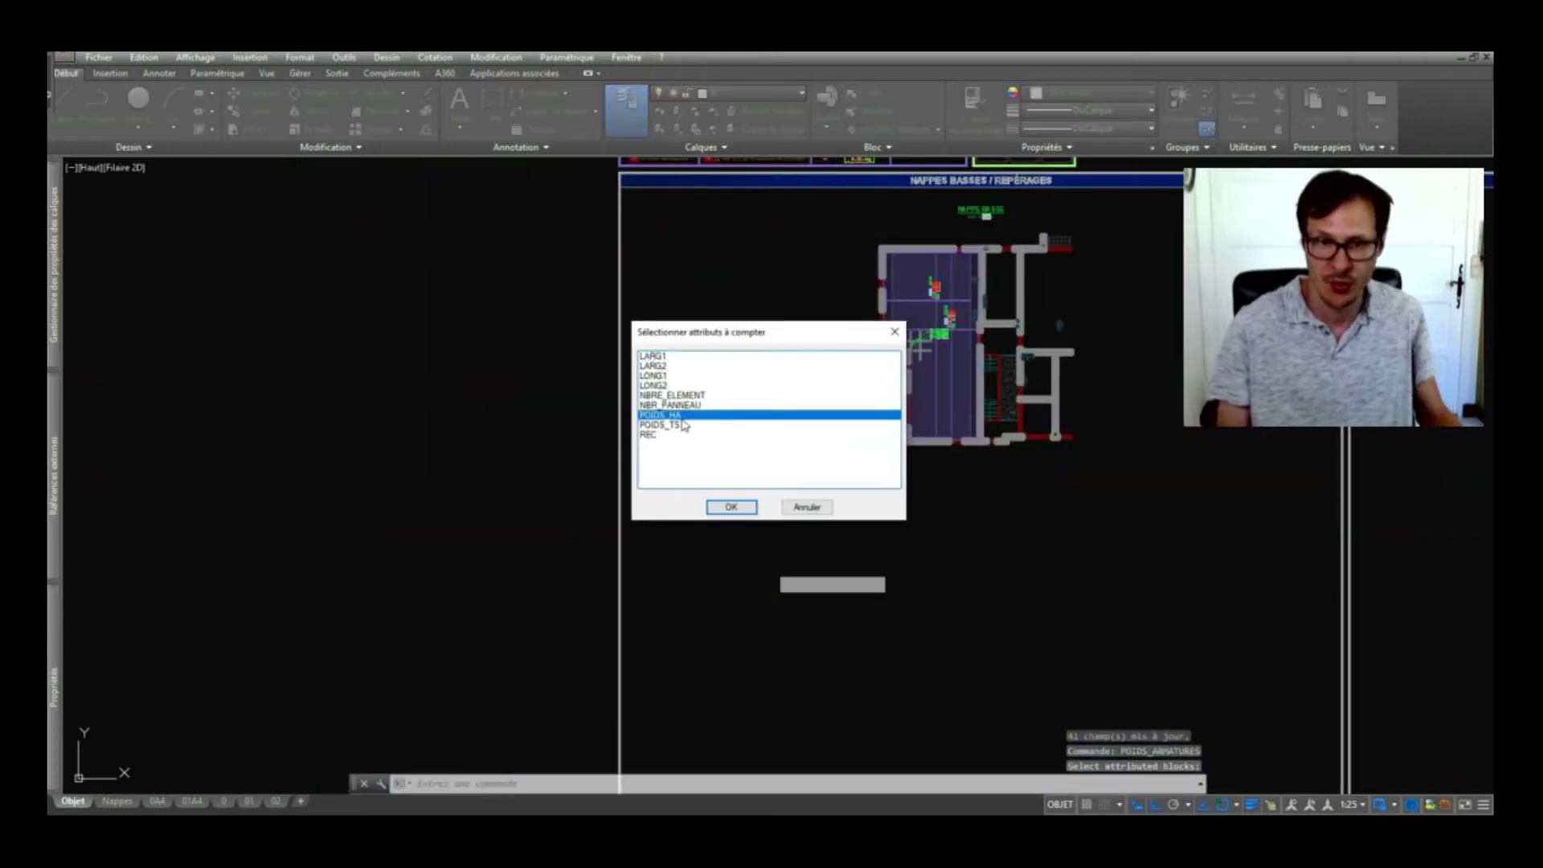
pyautogui.press('Return')
pyautogui.click(818, 292)
pyautogui.scroll(12, 842, 287)
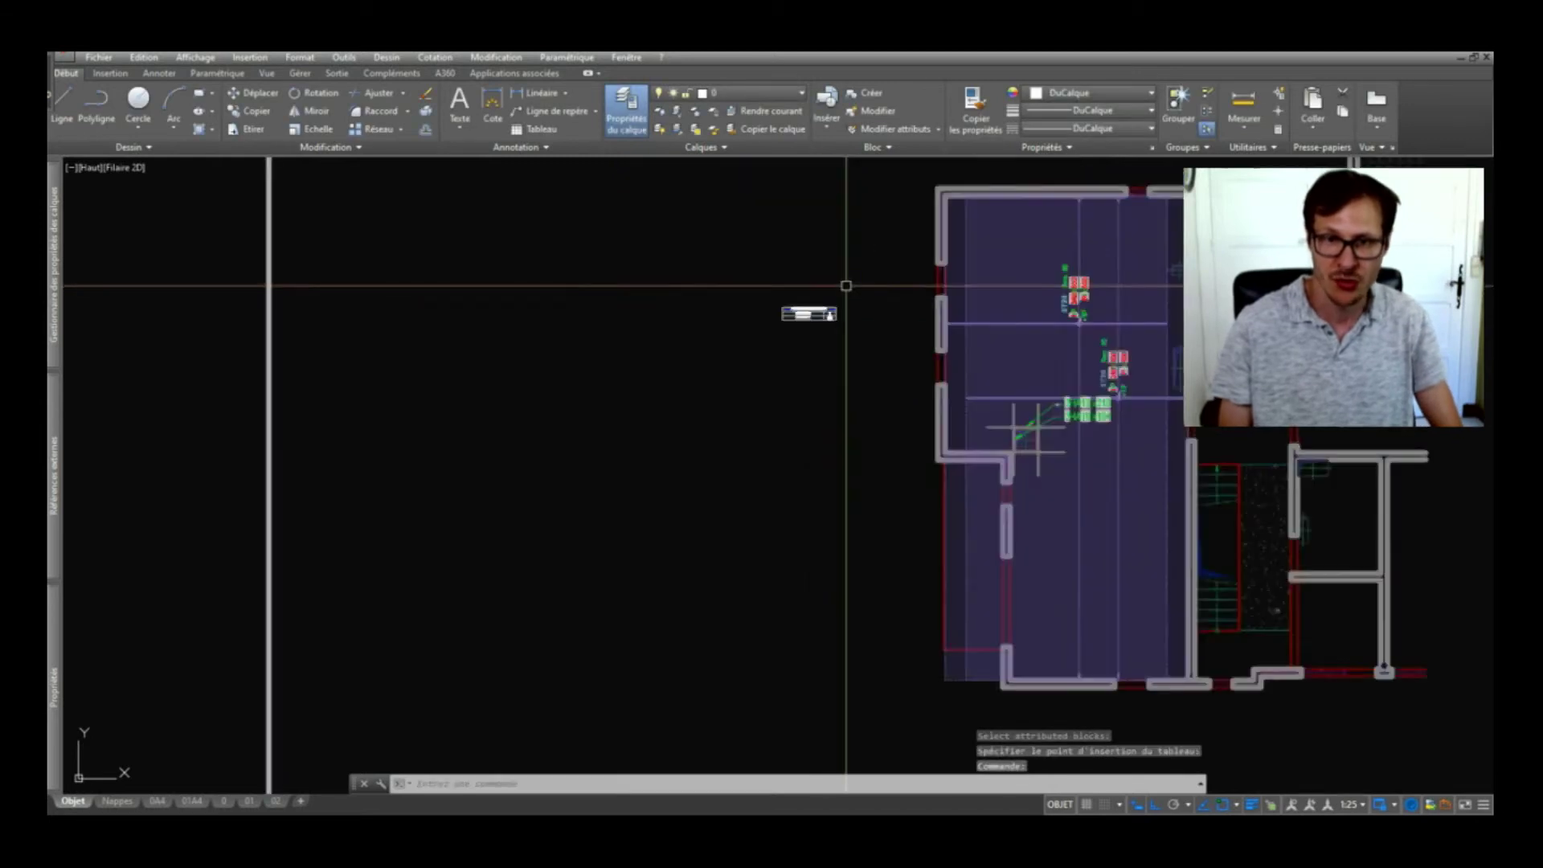
pyautogui.scroll(2, 584, 516)
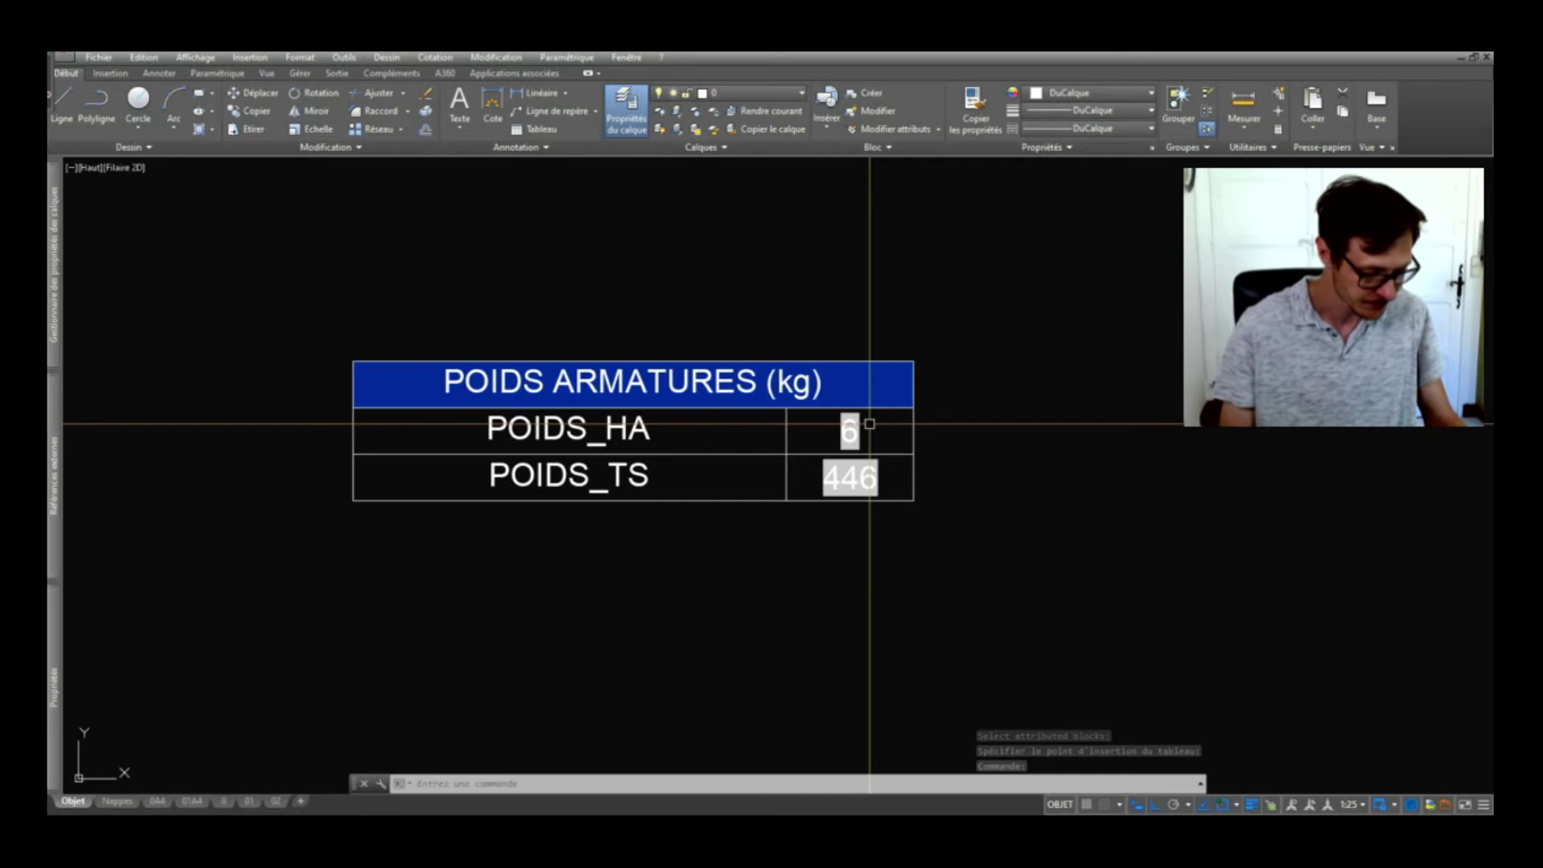
pyautogui.write('re')
pyautogui.press('Return')
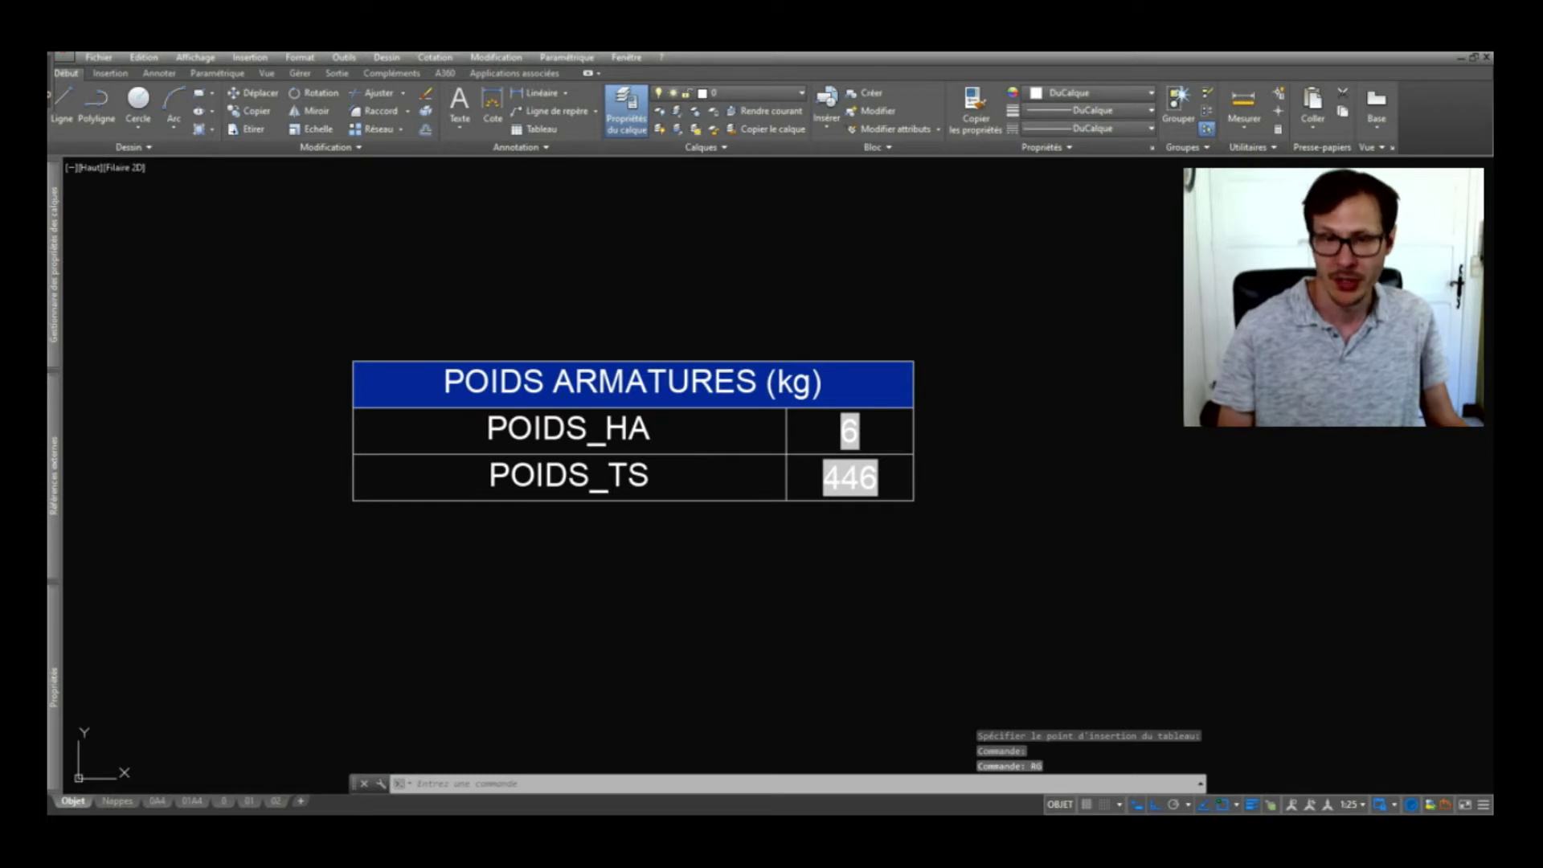
# Inspect the small weight and element-count tag under the opening reinforcement's upper leader
pyautogui.scroll(-9, 522, 478)
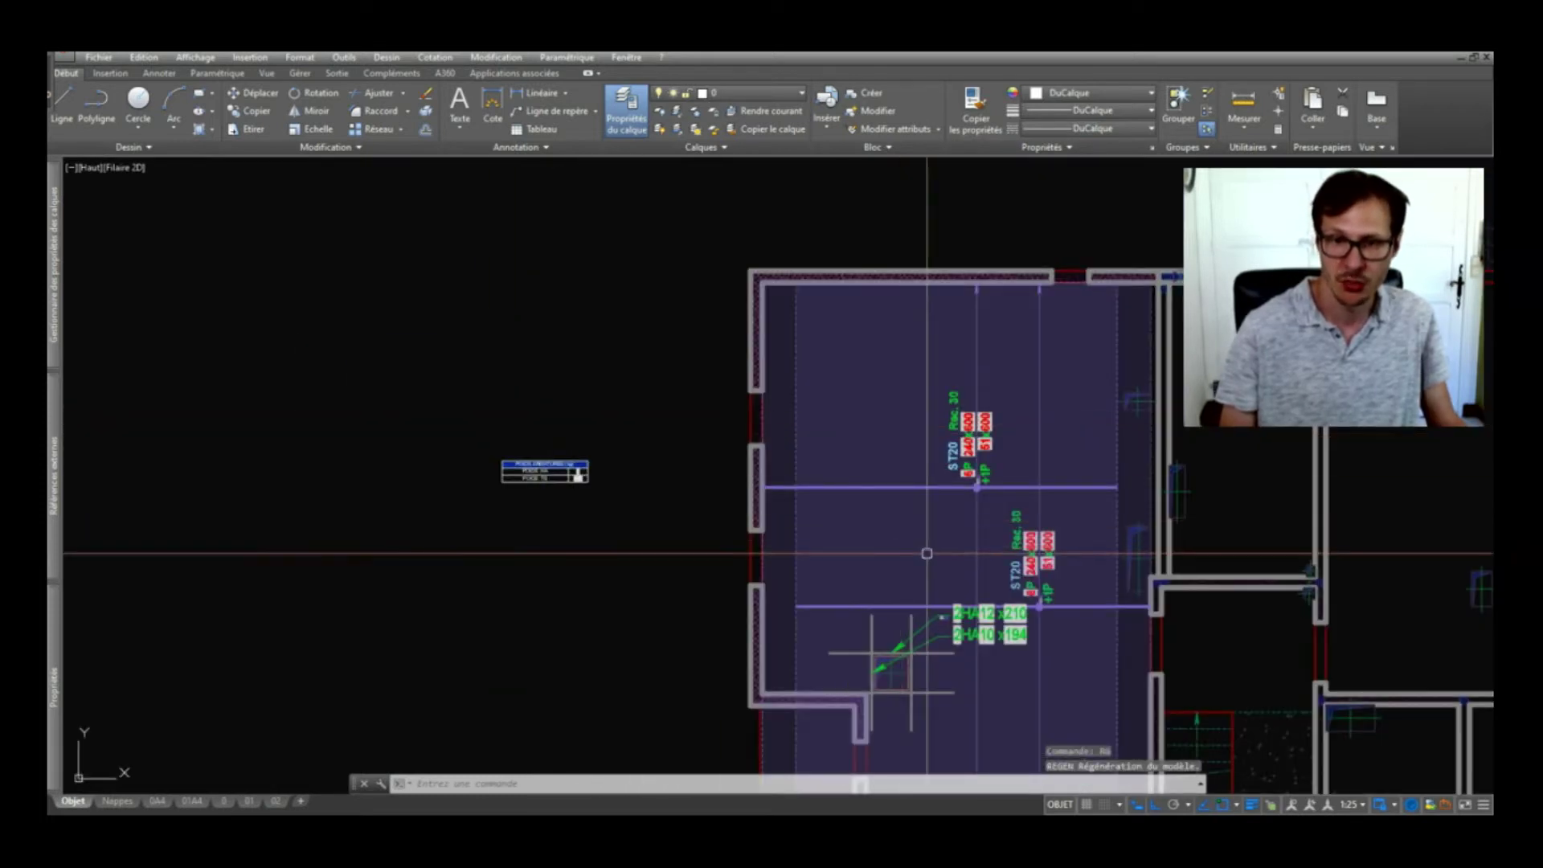
pyautogui.scroll(2, 977, 680)
pyautogui.scroll(2, 977, 680)
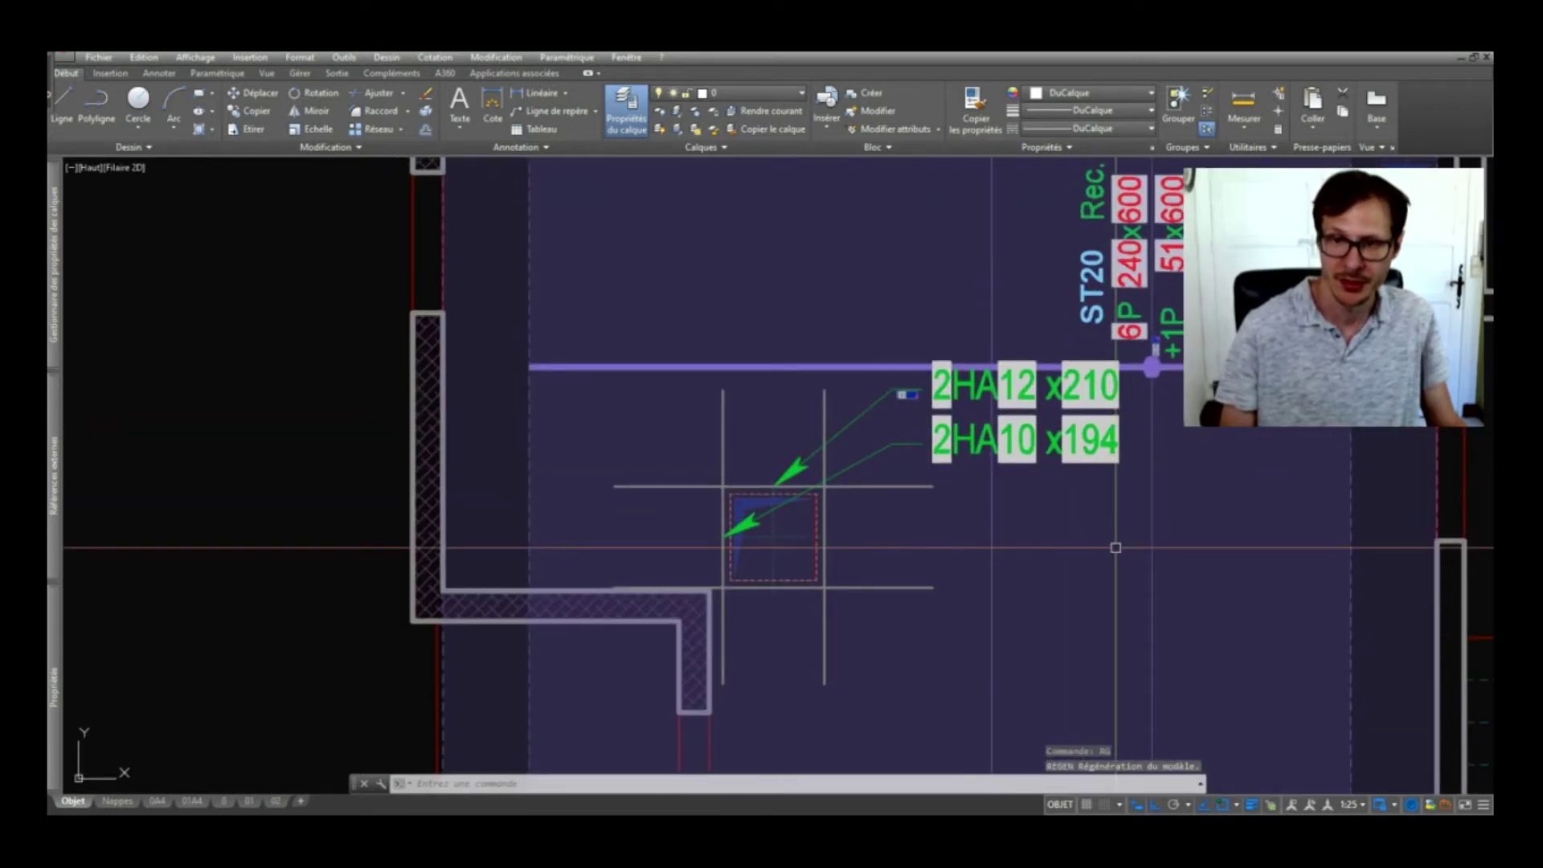
pyautogui.scroll(8, 940, 383)
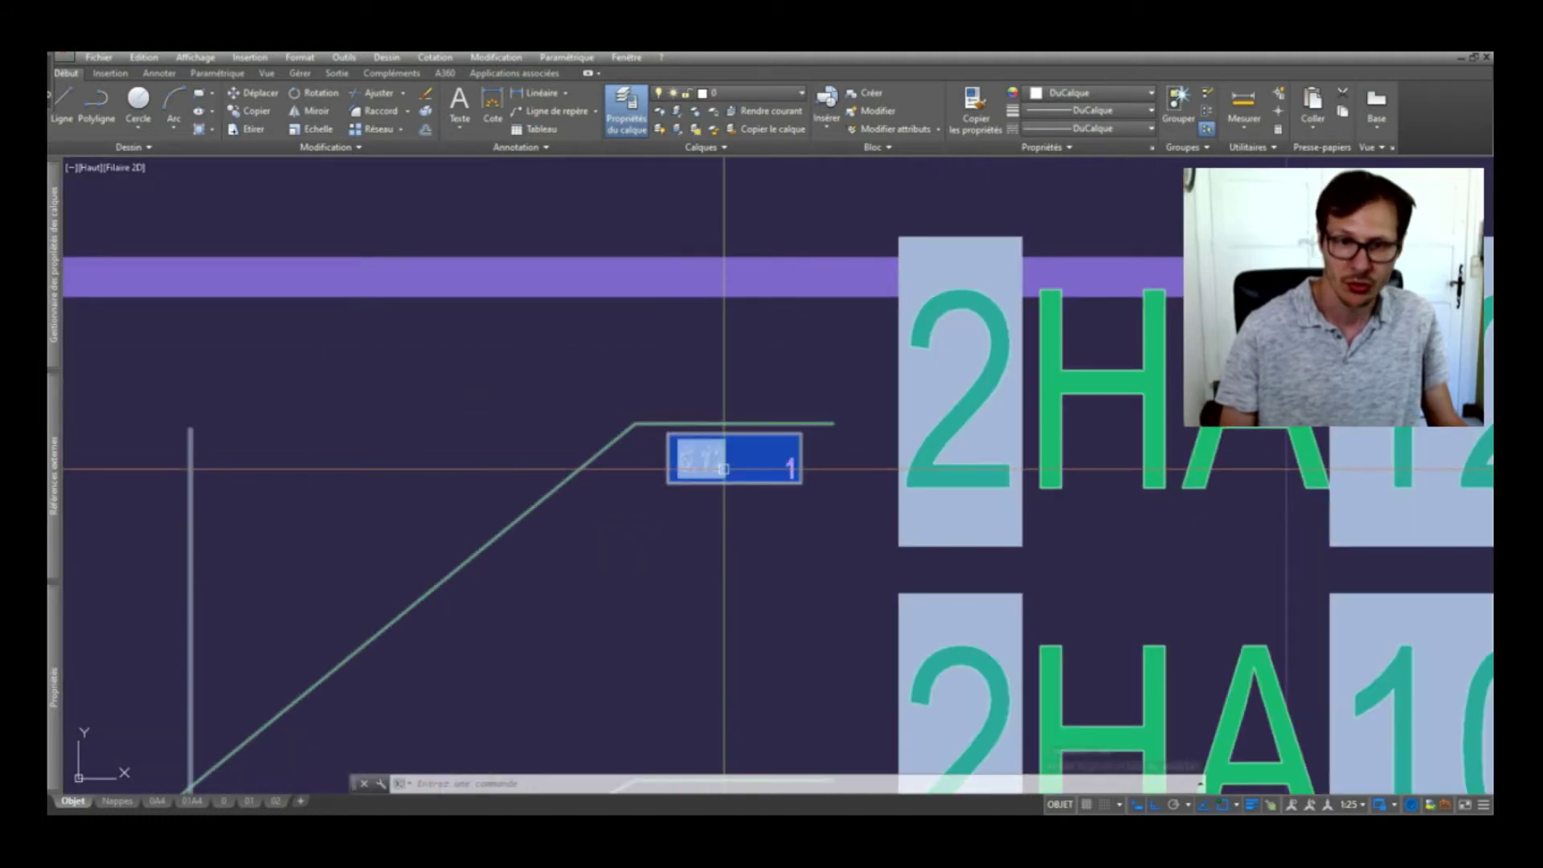
# Examine the small weight and element-count tags beside the ST20 mesh labels and the opening reinforcement's leader
pyautogui.scroll(-8, 724, 468)
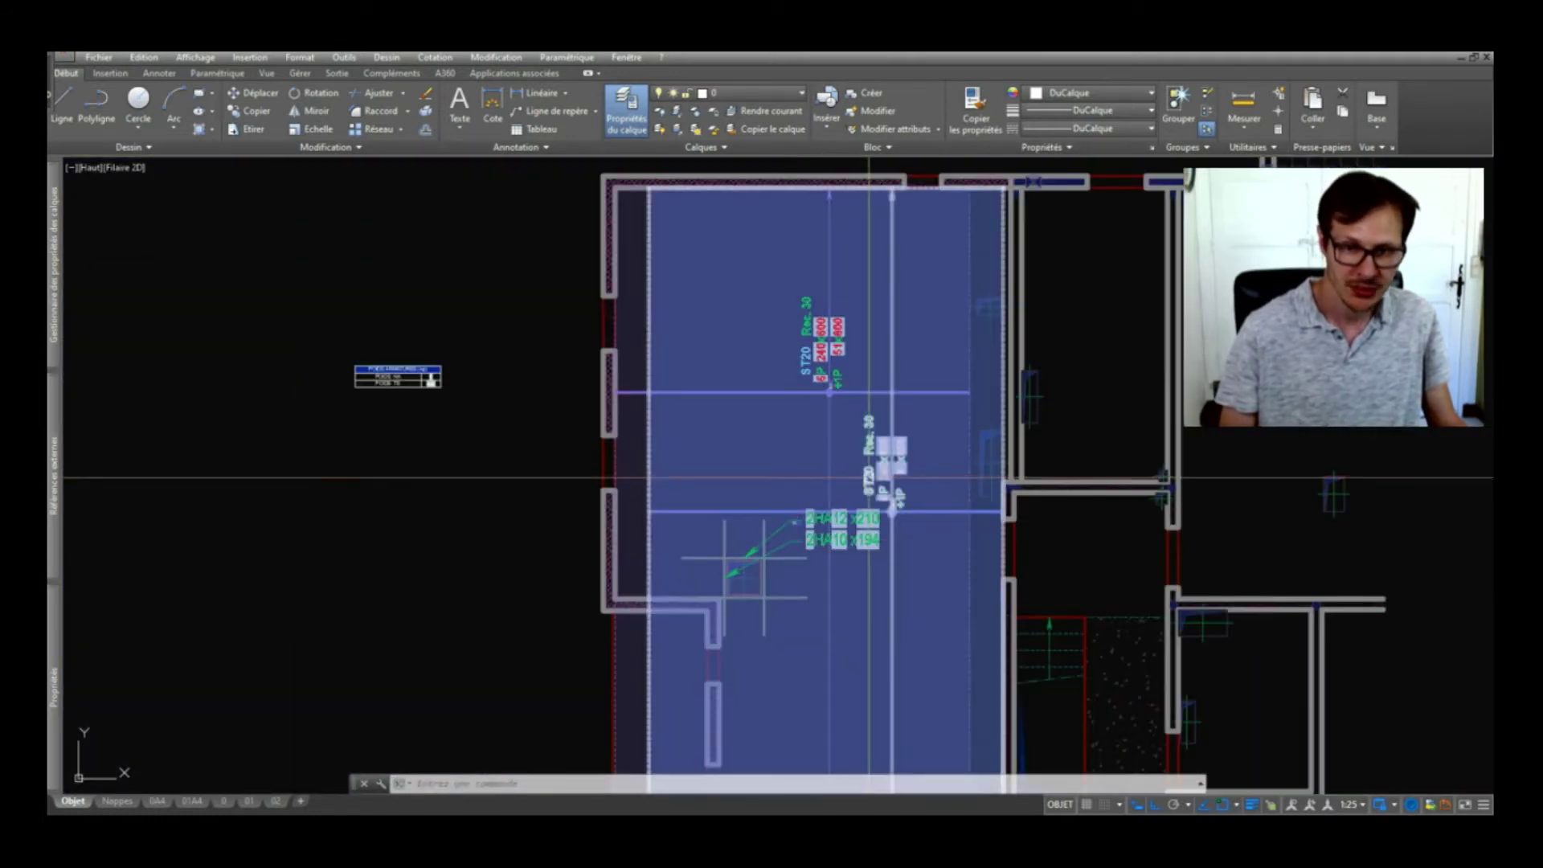
pyautogui.scroll(9, 410, 301)
pyautogui.moveTo(509, 349); pyautogui.dragTo(553, 394, button='middle')
pyautogui.scroll(4, 551, 384)
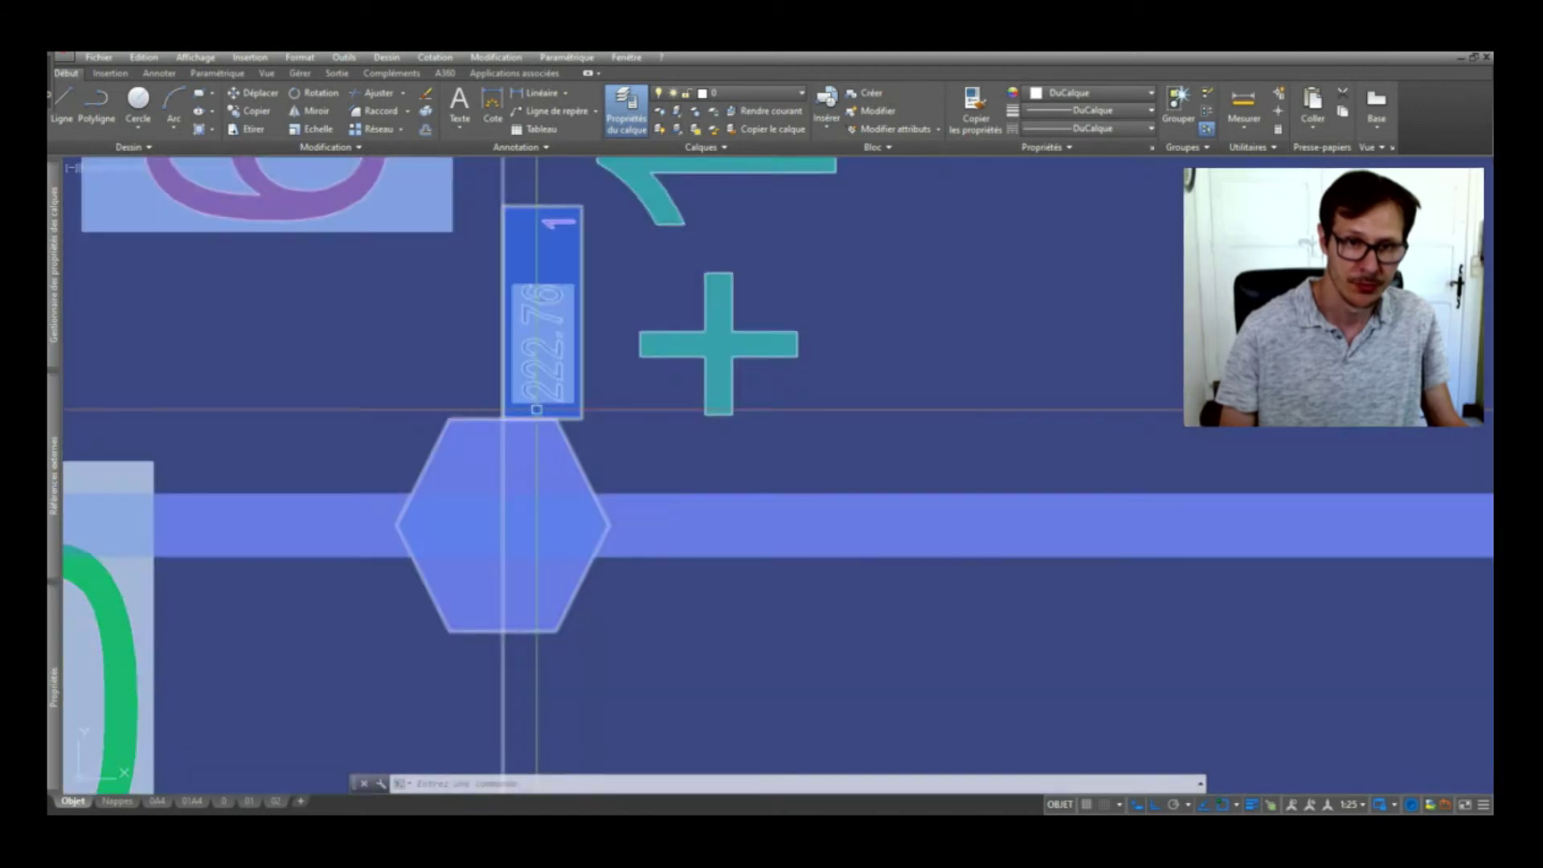
pyautogui.scroll(-5, 666, 493)
pyautogui.scroll(5, 562, 305)
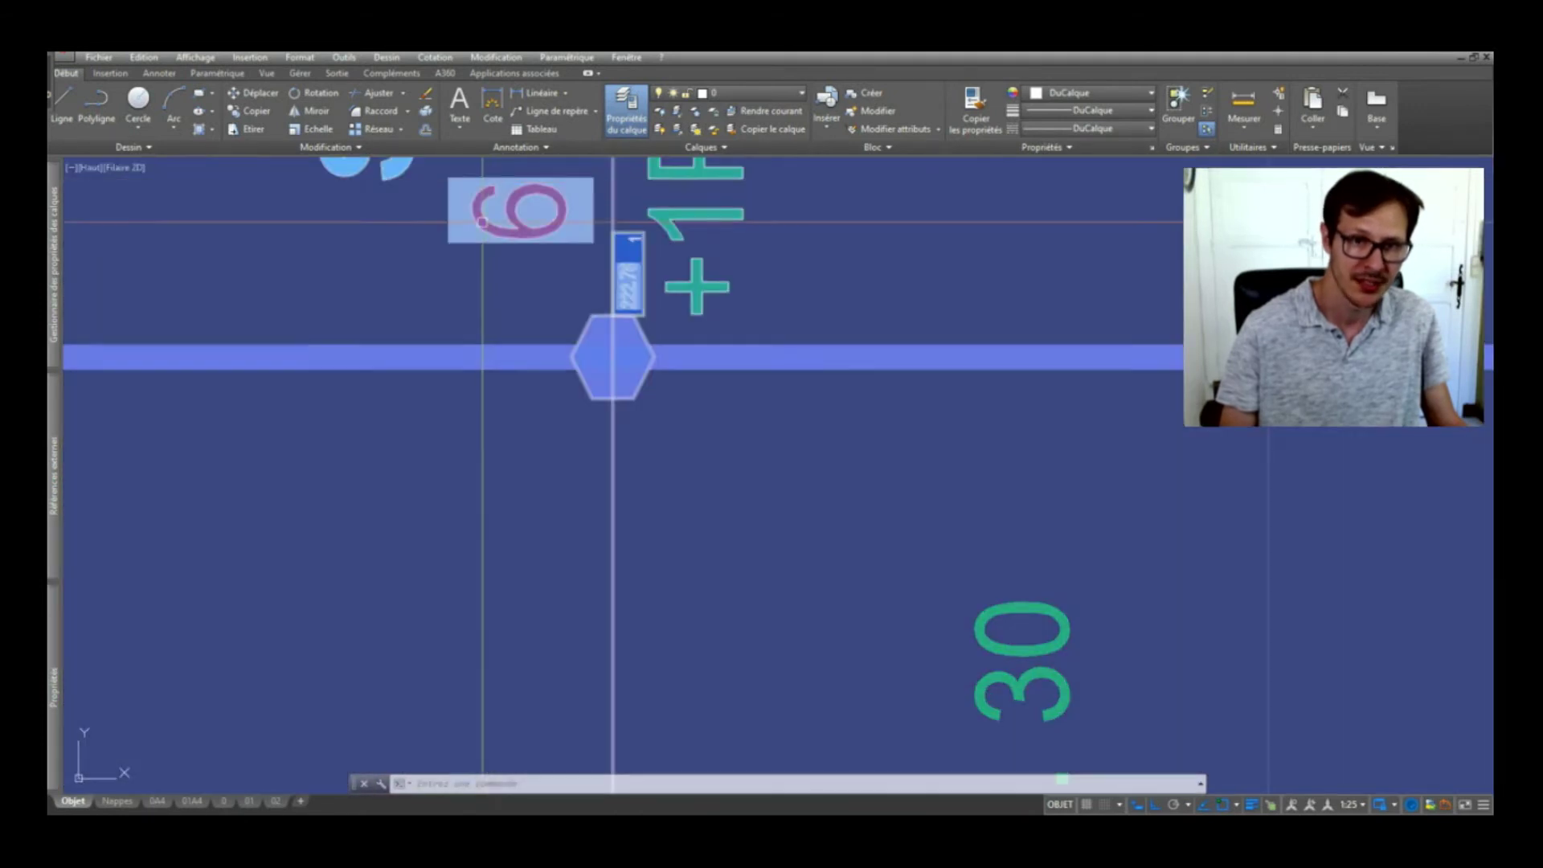
pyautogui.scroll(-8, 627, 354)
pyautogui.scroll(4, 506, 390)
pyautogui.scroll(-6, 450, 431)
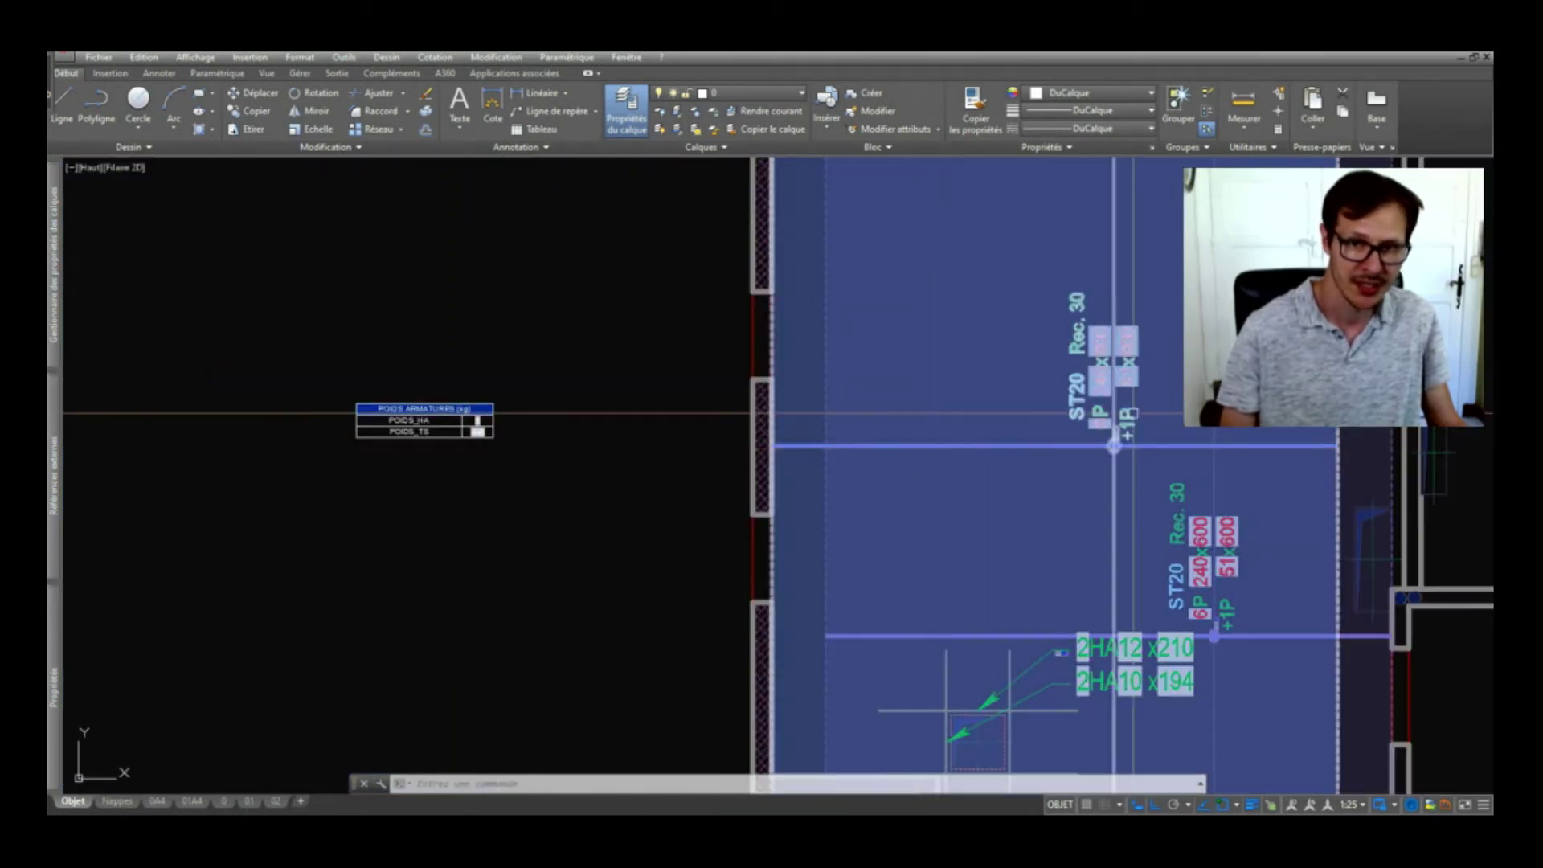
pyautogui.scroll(8, 1037, 592)
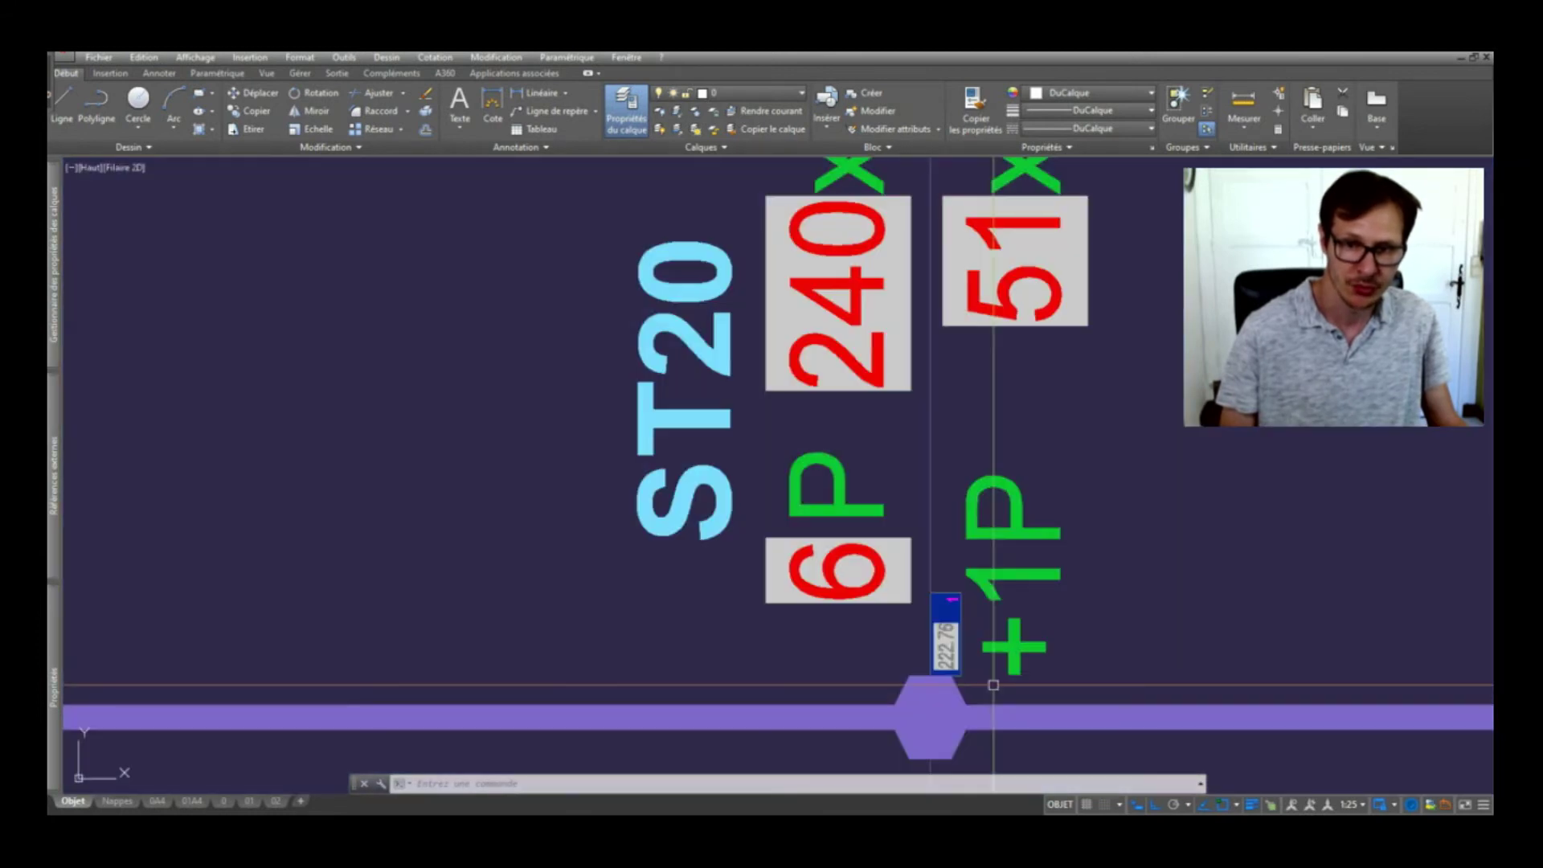
pyautogui.scroll(-7, 965, 675)
pyautogui.scroll(4, 533, 503)
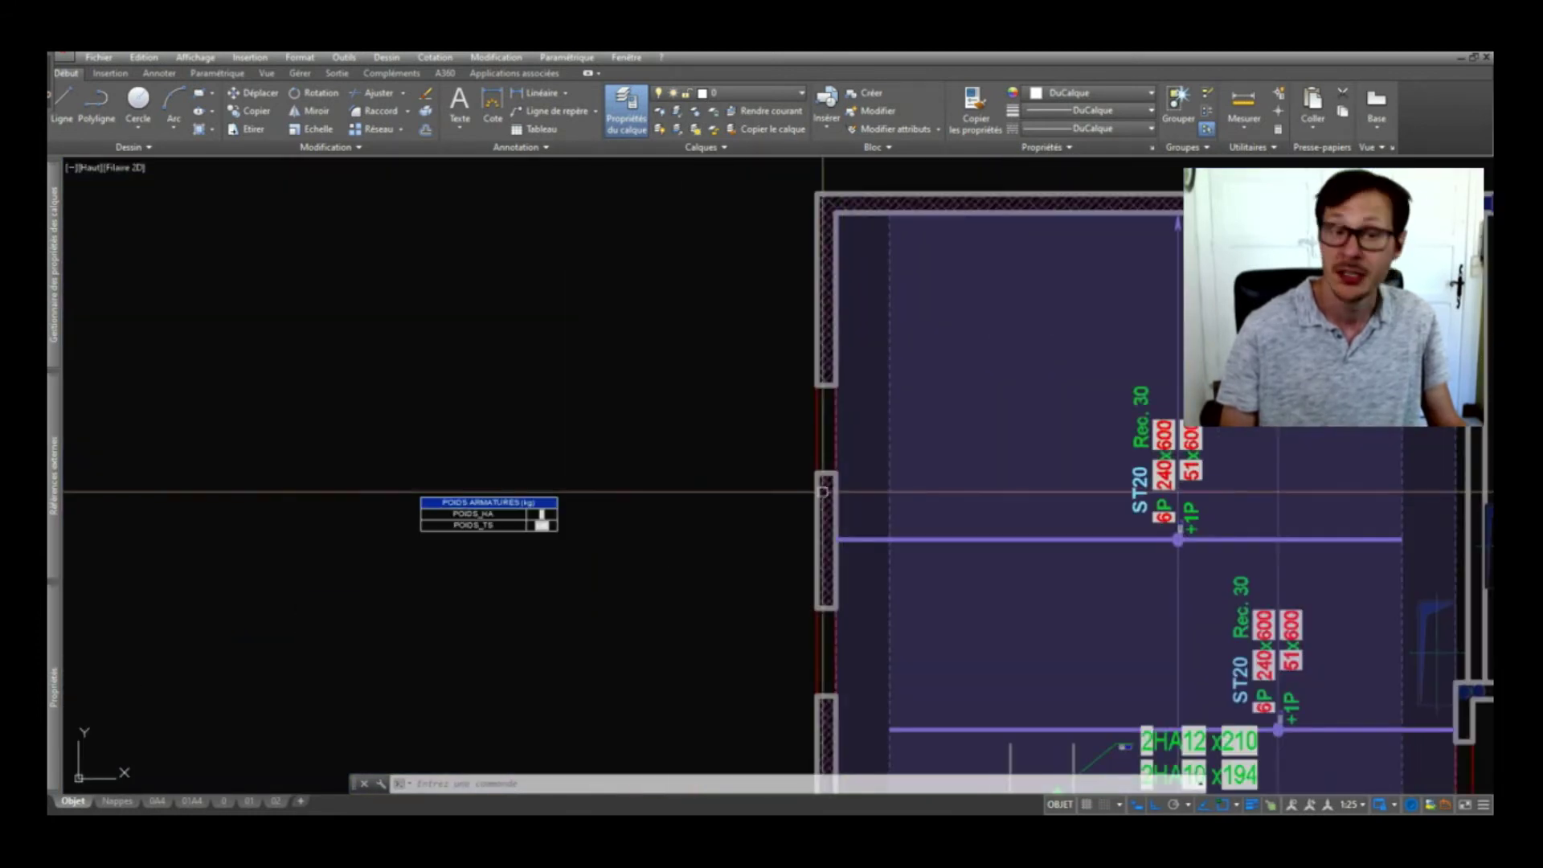
pyautogui.scroll(-5, 568, 252)
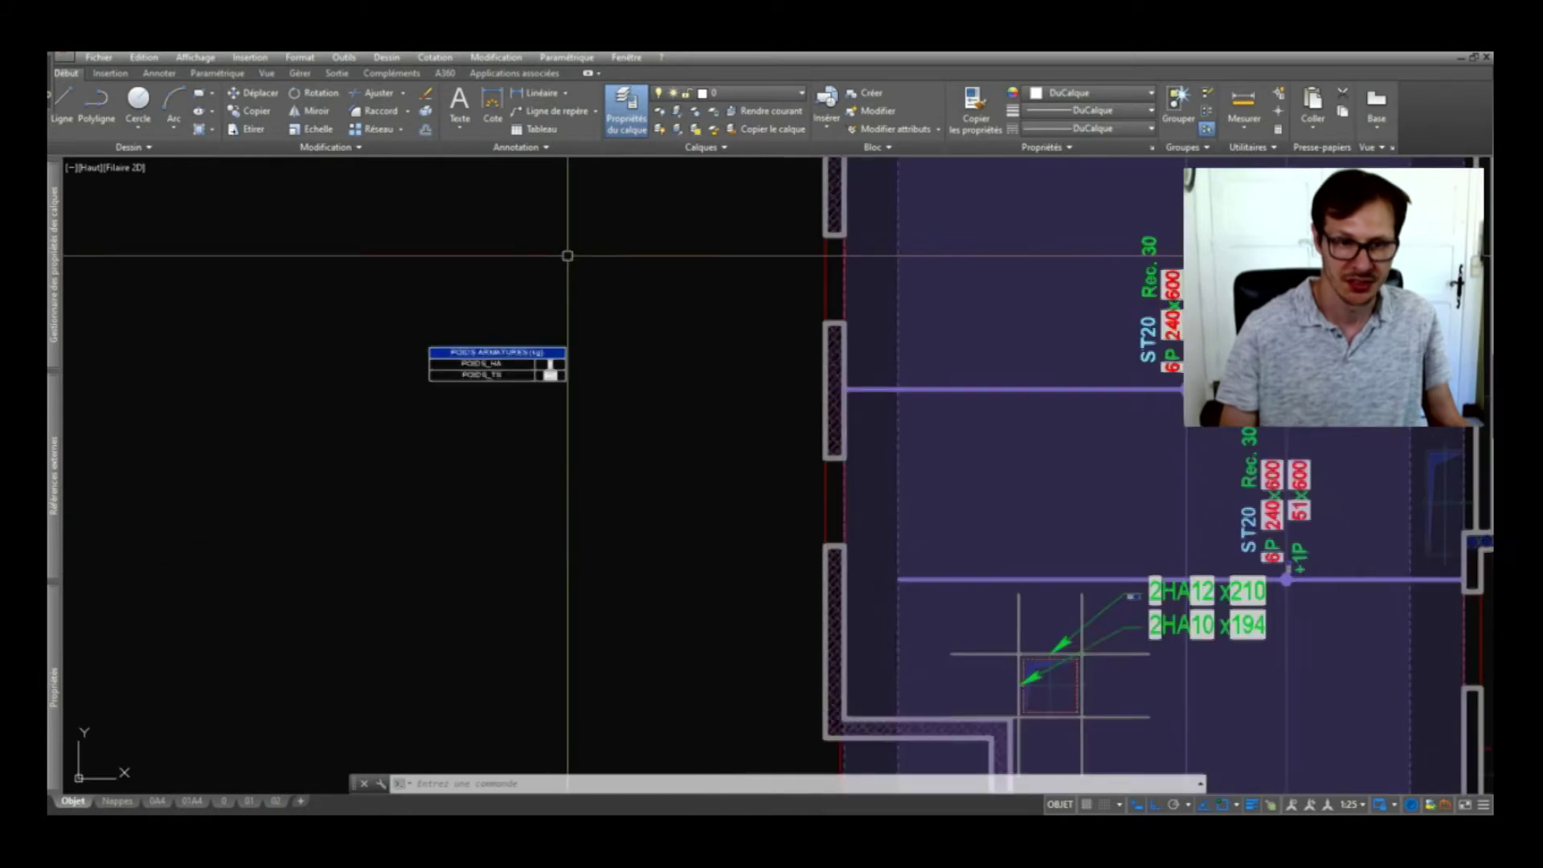
pyautogui.scroll(8, 940, 476)
pyautogui.scroll(6, 1016, 269)
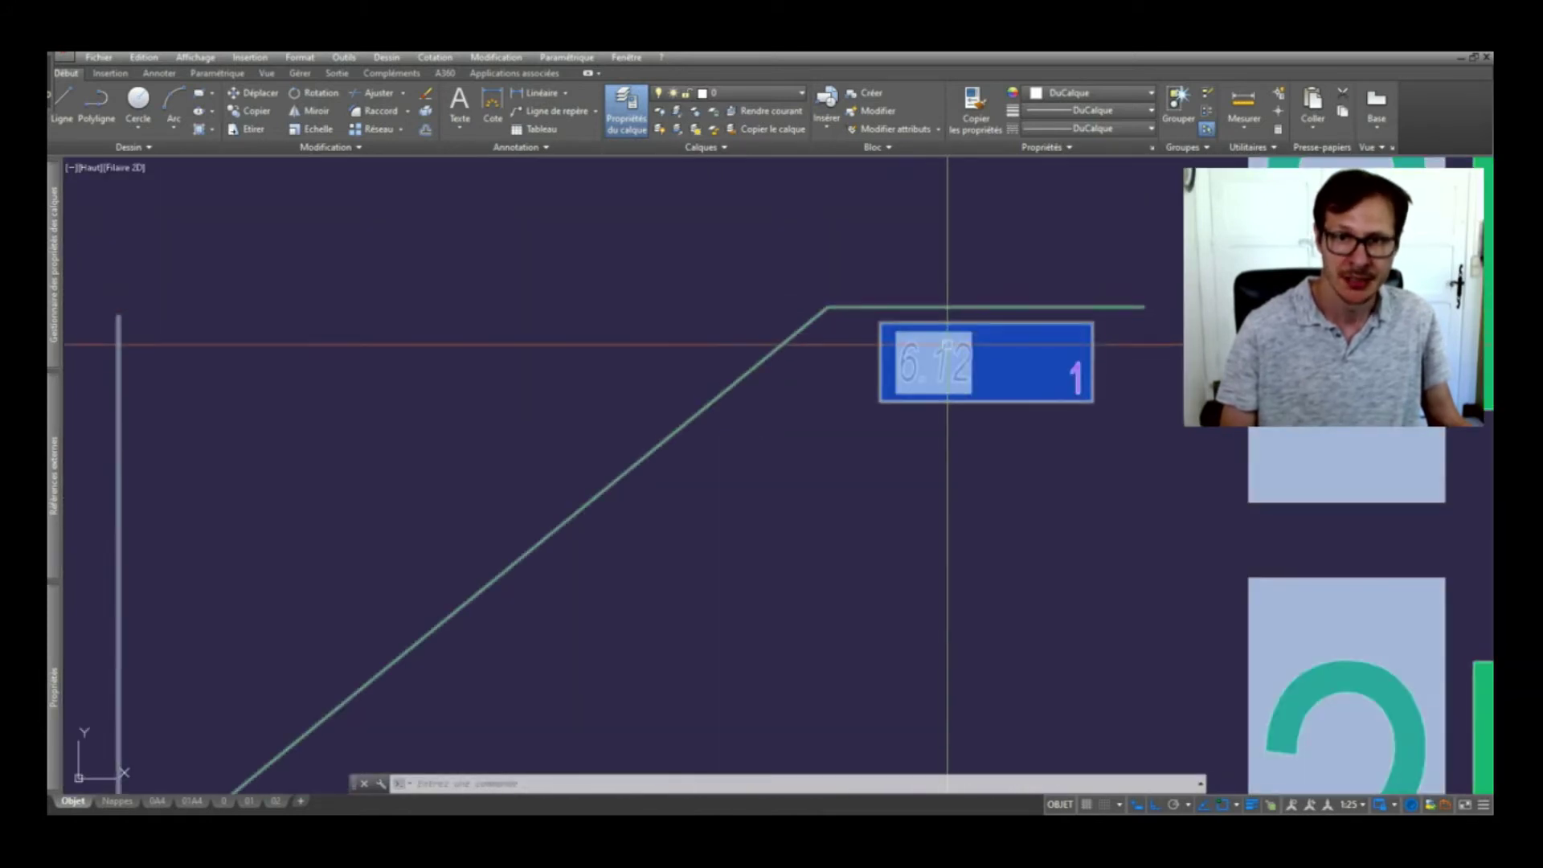
pyautogui.scroll(-10, 948, 322)
pyautogui.scroll(-2, 884, 586)
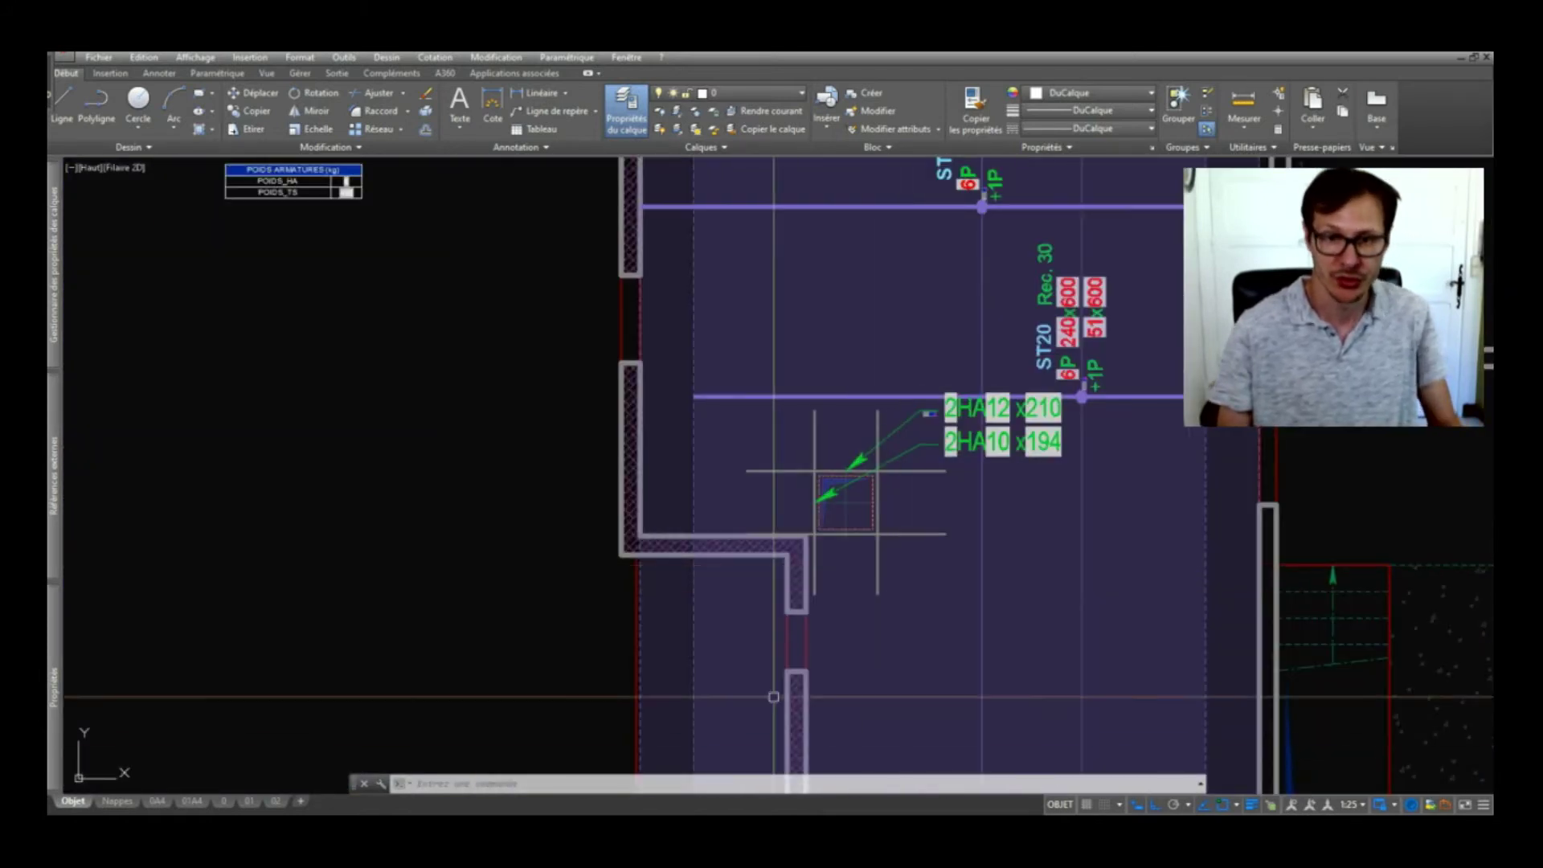
# Erase the reinforcement weight table beside the lower reinforcement plan
pyautogui.scroll(5, 776, 698)
pyautogui.scroll(-2, 858, 639)
pyautogui.scroll(-5, 858, 639)
pyautogui.click(606, 369)
pyautogui.click(528, 430)
pyautogui.press('Delete')
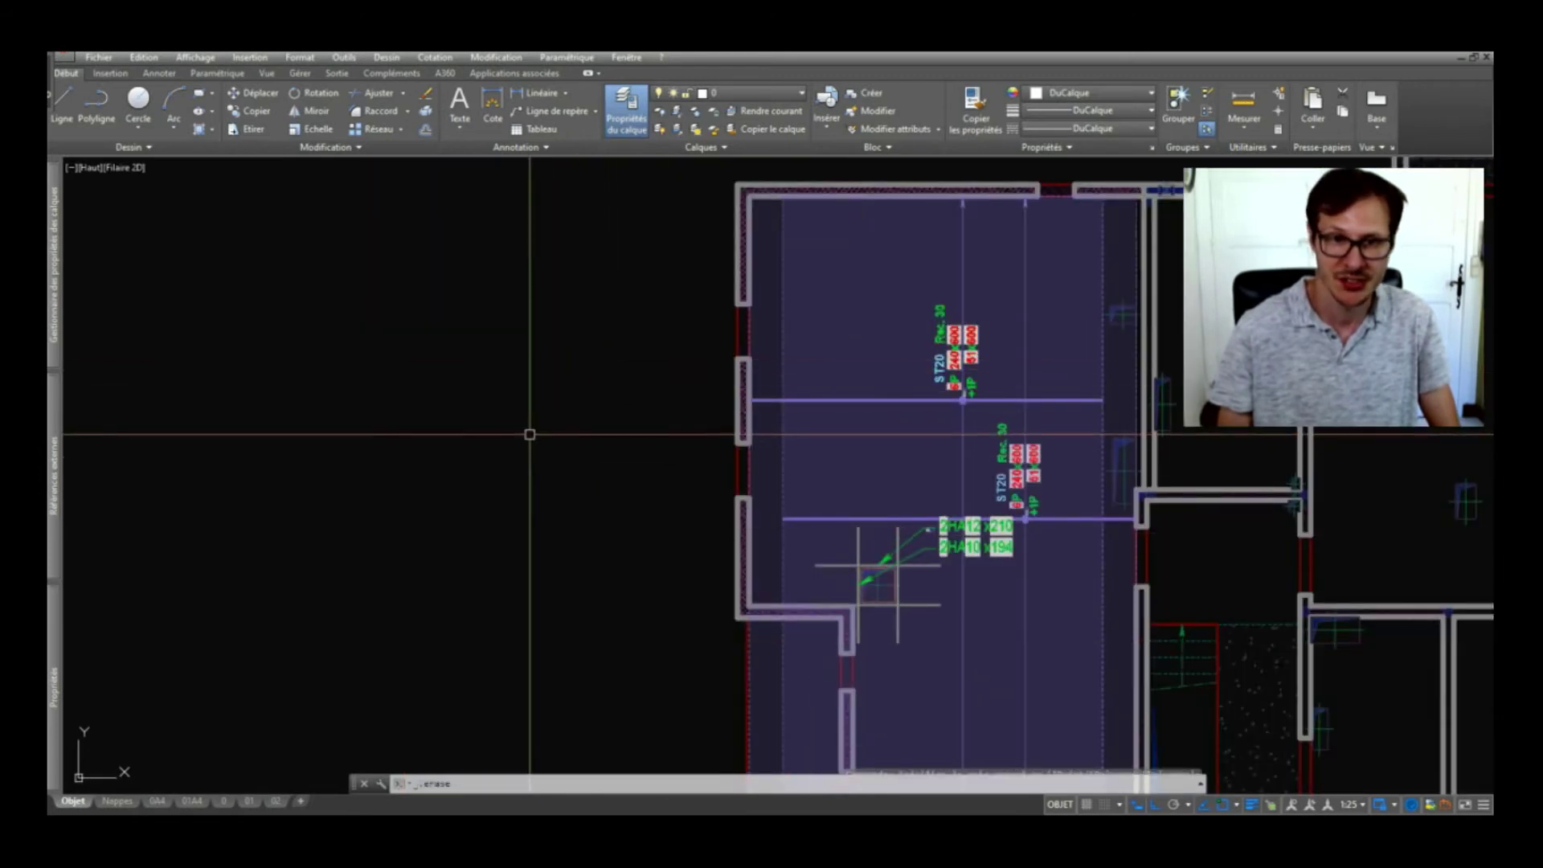
pyautogui.scroll(5, 820, 482)
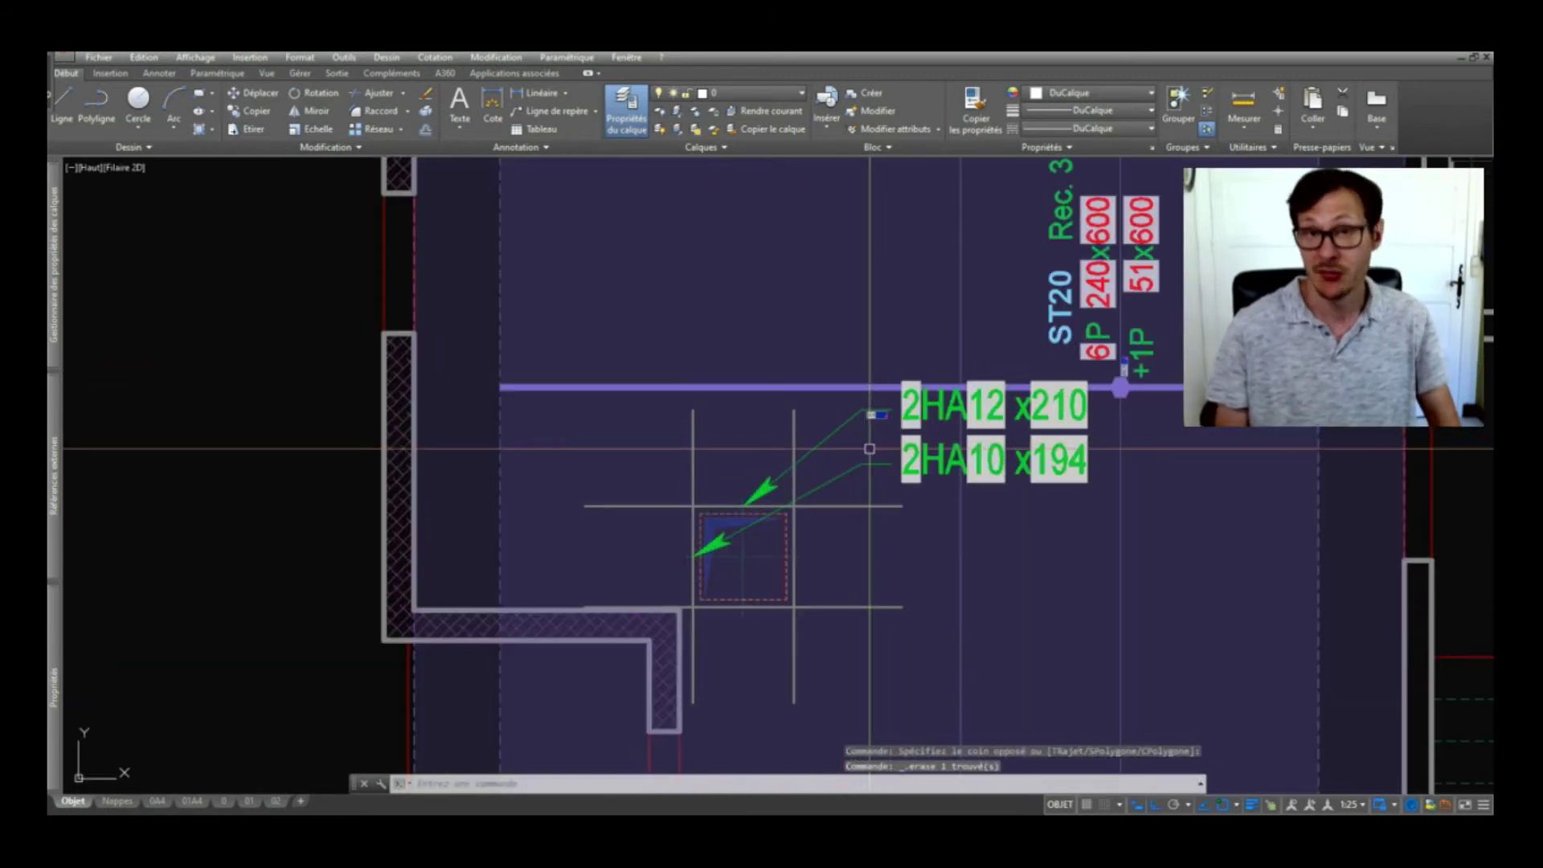
pyautogui.click(869, 449)
pyautogui.click(716, 472)
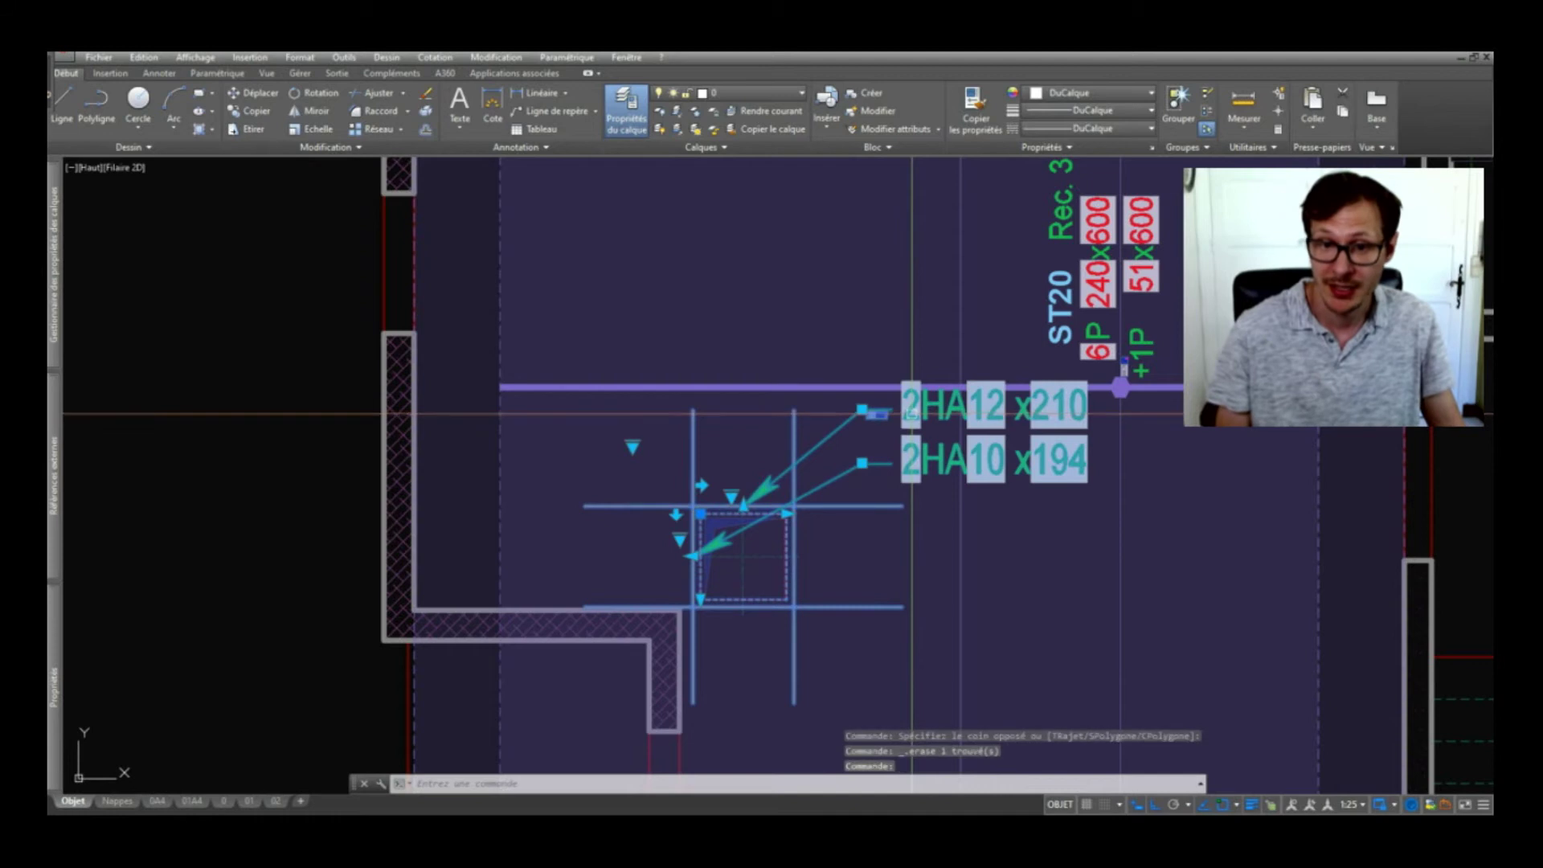
pyautogui.scroll(-7, 715, 472)
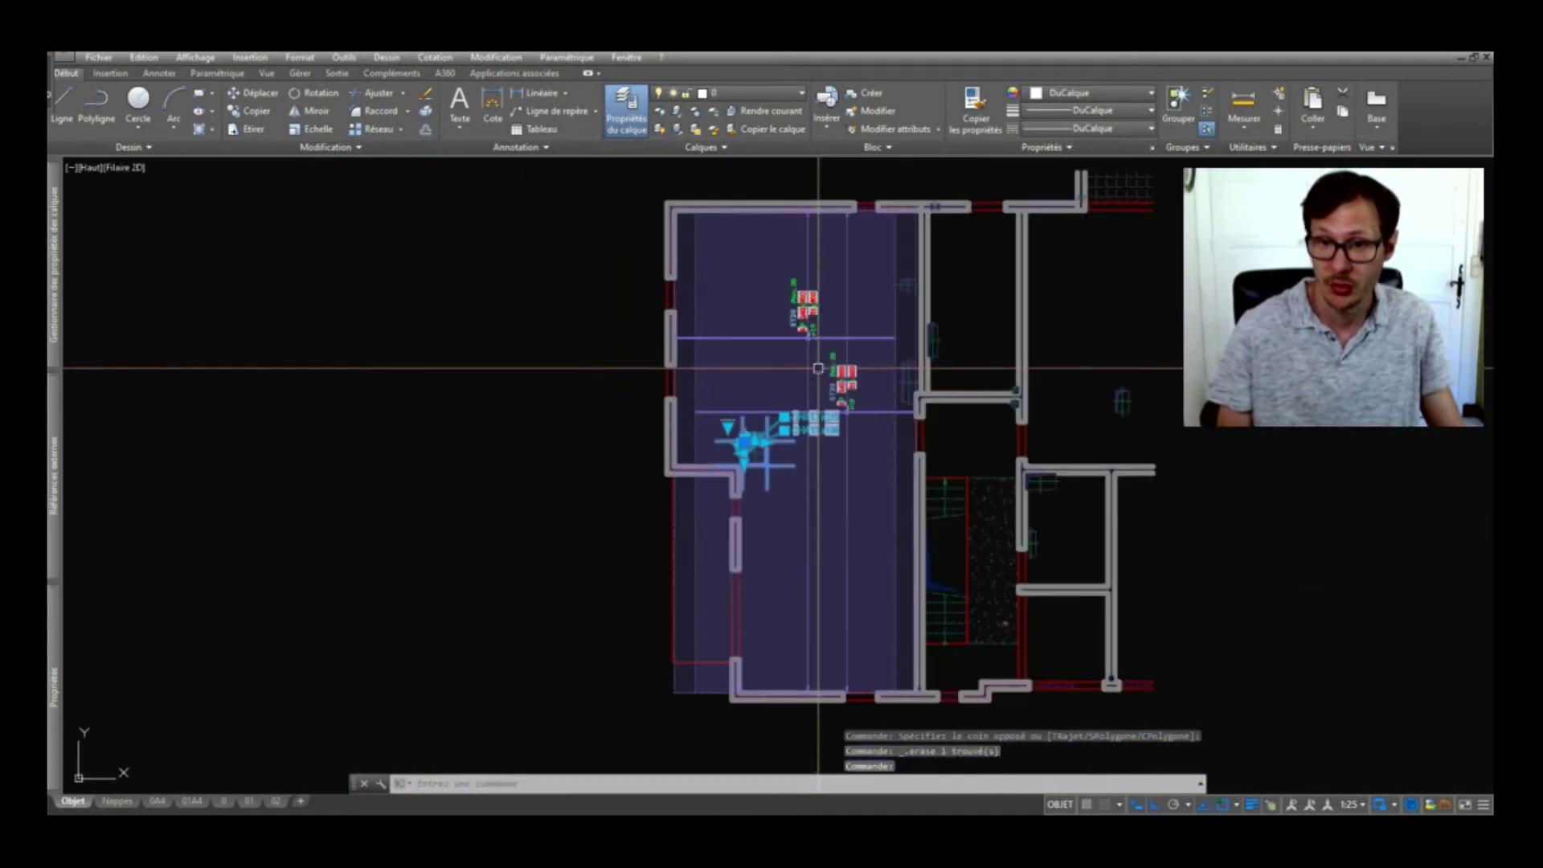
pyautogui.scroll(3, 820, 355)
pyautogui.press('Escape')
pyautogui.moveTo(807, 393); pyautogui.dragTo(803, 439, button='middle')
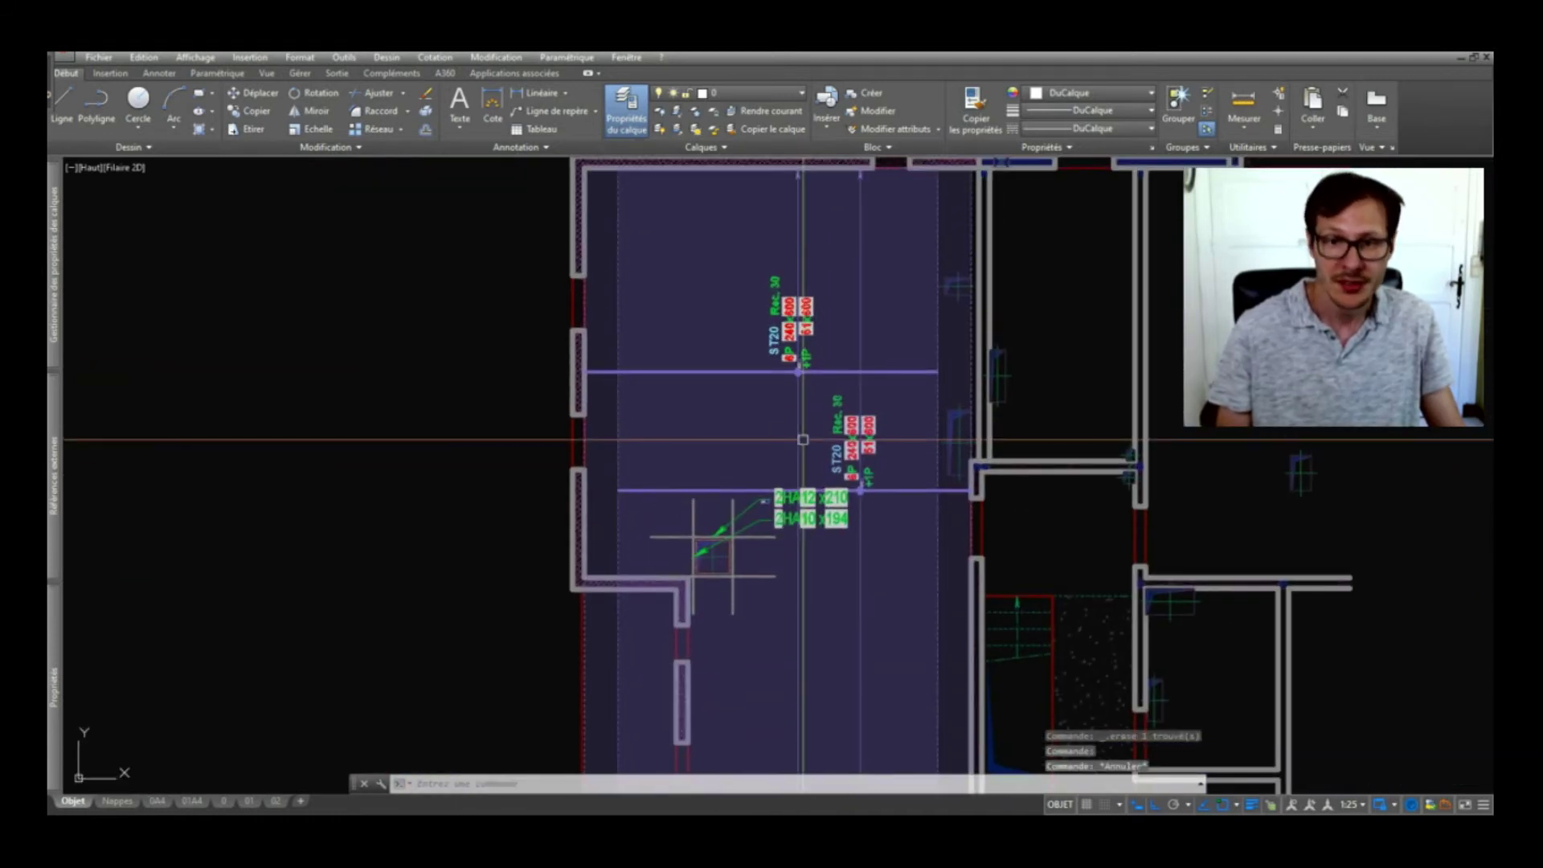
# Examine the opening reinforcement block's bar-count options for the bearing and non-bearing directions
pyautogui.click(752, 521)
pyautogui.scroll(6, 724, 521)
pyautogui.moveTo(640, 575); pyautogui.dragTo(669, 405, button='middle')
pyautogui.scroll(-3, 669, 405)
pyautogui.scroll(1, 639, 402)
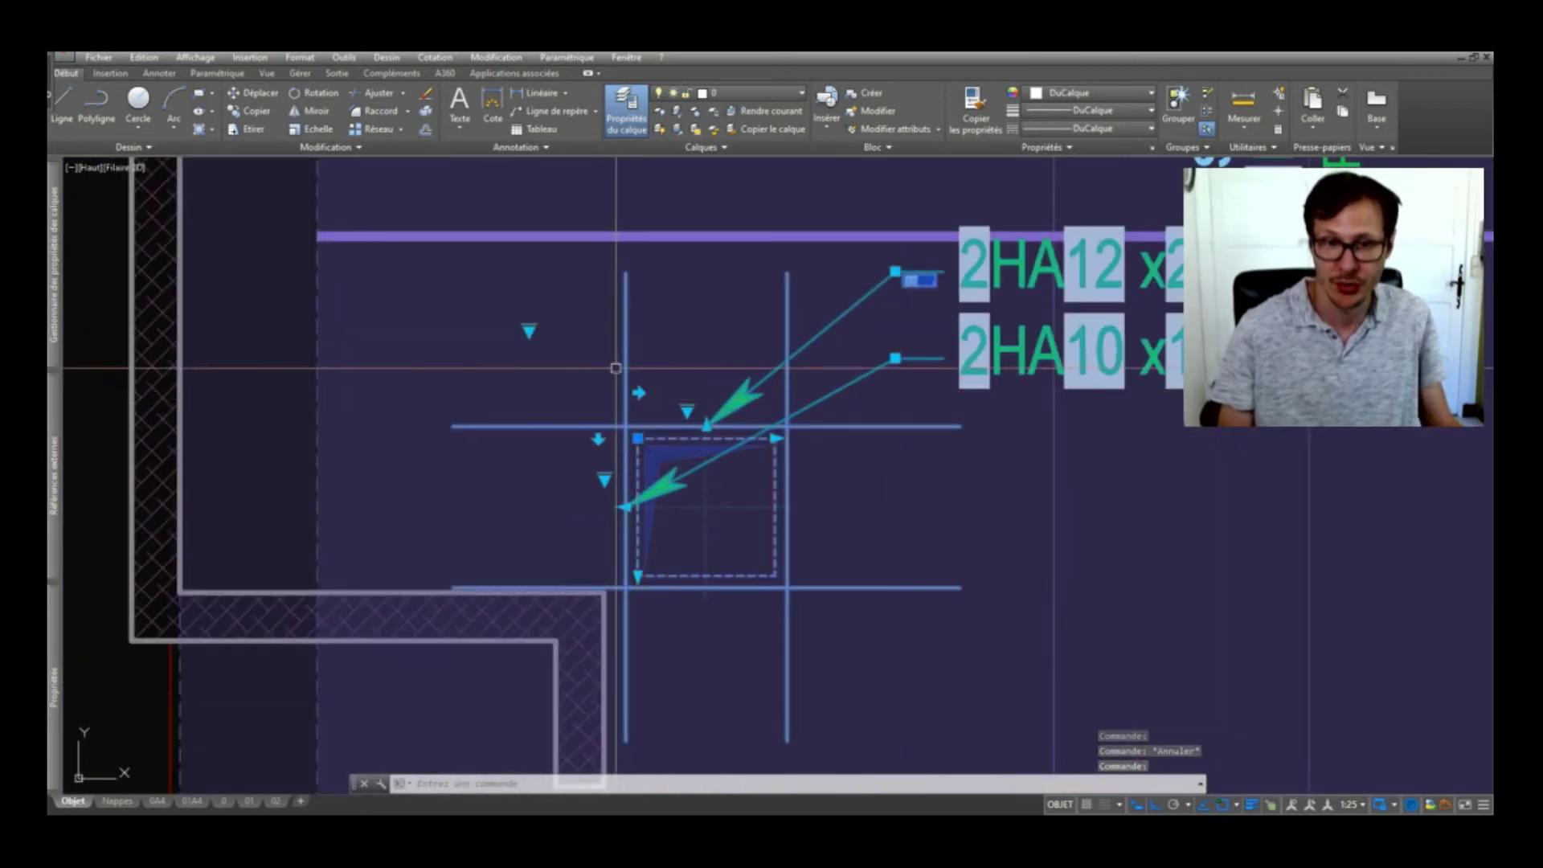
pyautogui.click(529, 330)
pyautogui.moveTo(571, 368)
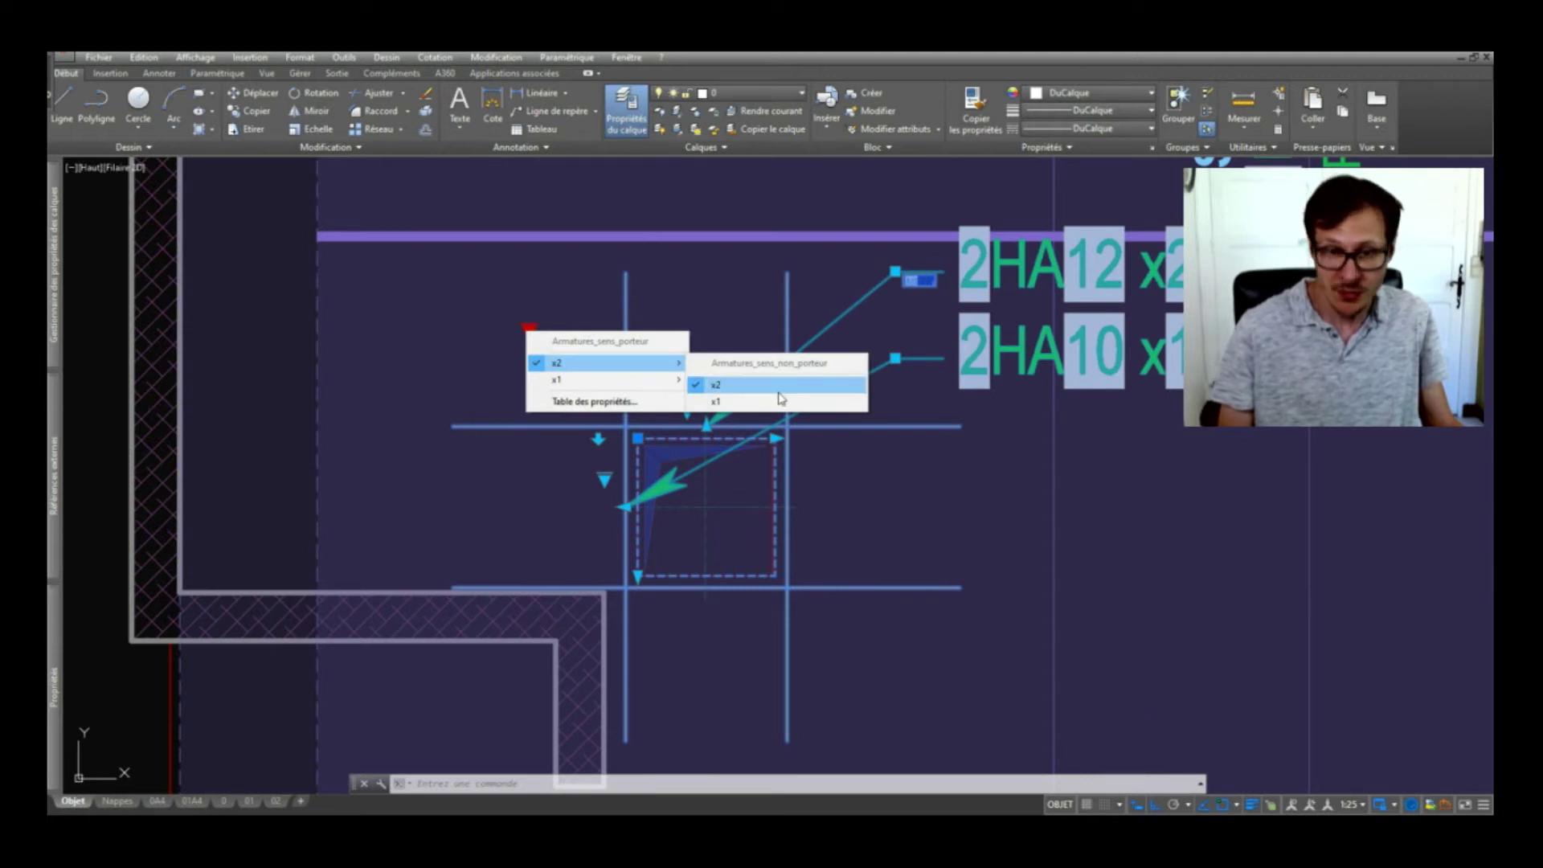
pyautogui.press('Escape')
pyautogui.press('Escape')
pyautogui.press('Escape')
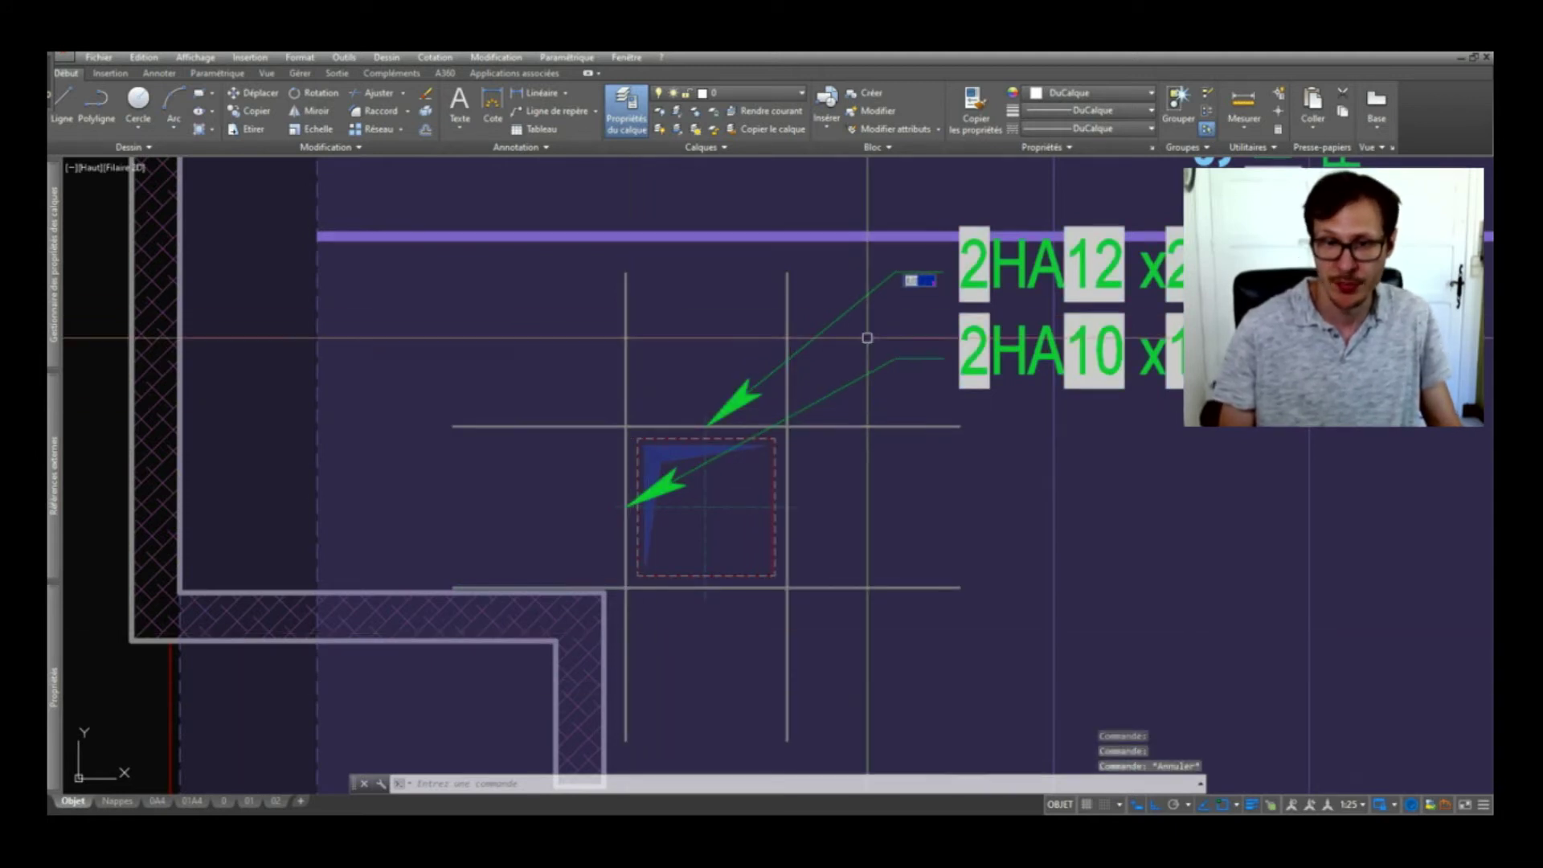
pyautogui.click(629, 426)
pyautogui.press('Escape')
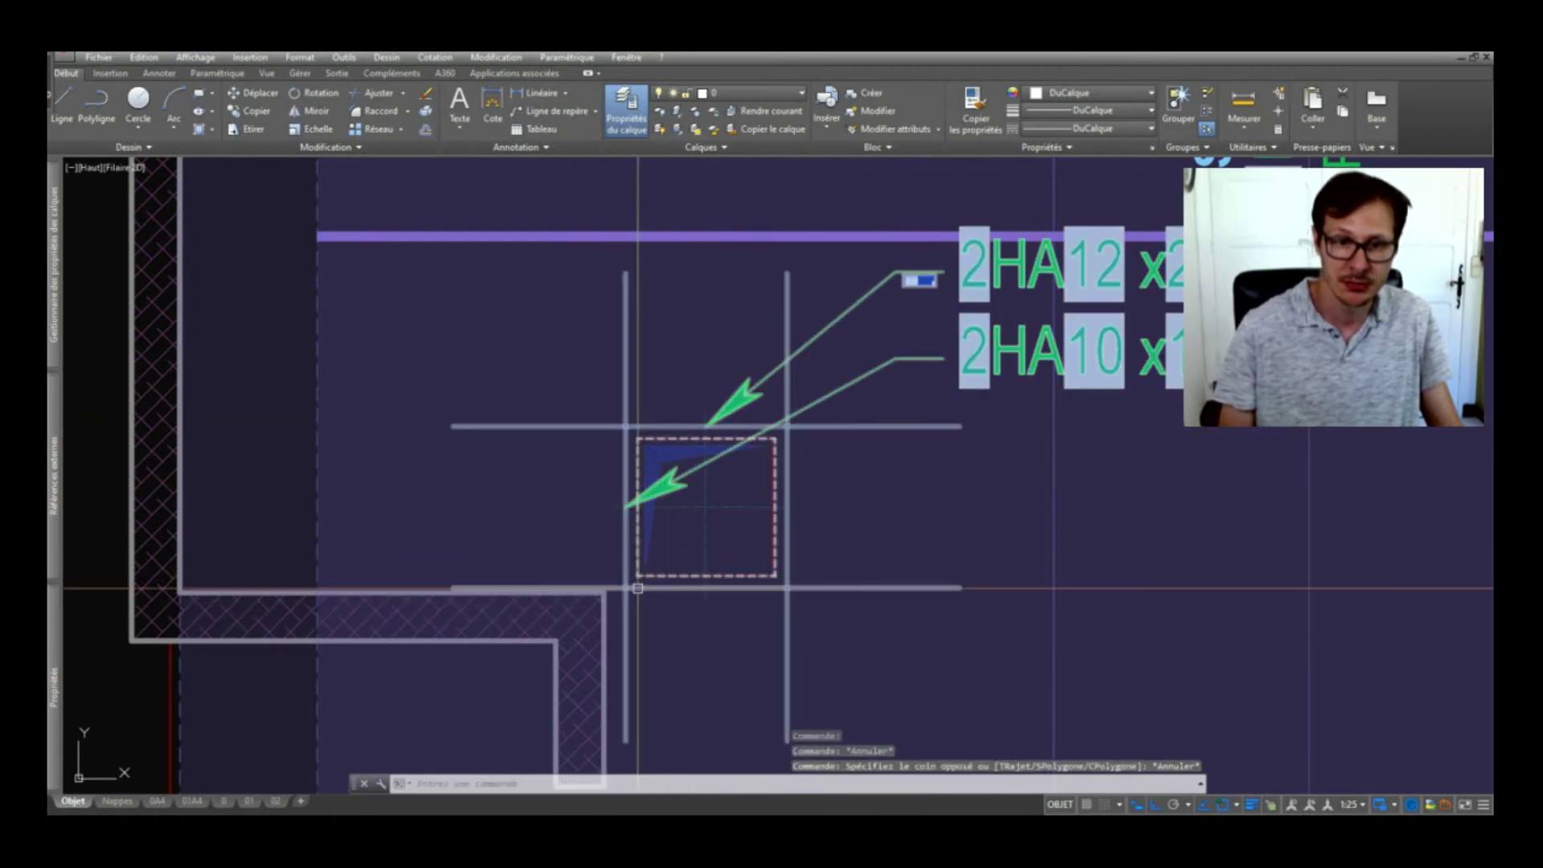
# Set the opening reinforcement block's bar count to x1 in both the bearing and non-bearing directions
pyautogui.click(637, 588)
pyautogui.click(530, 330)
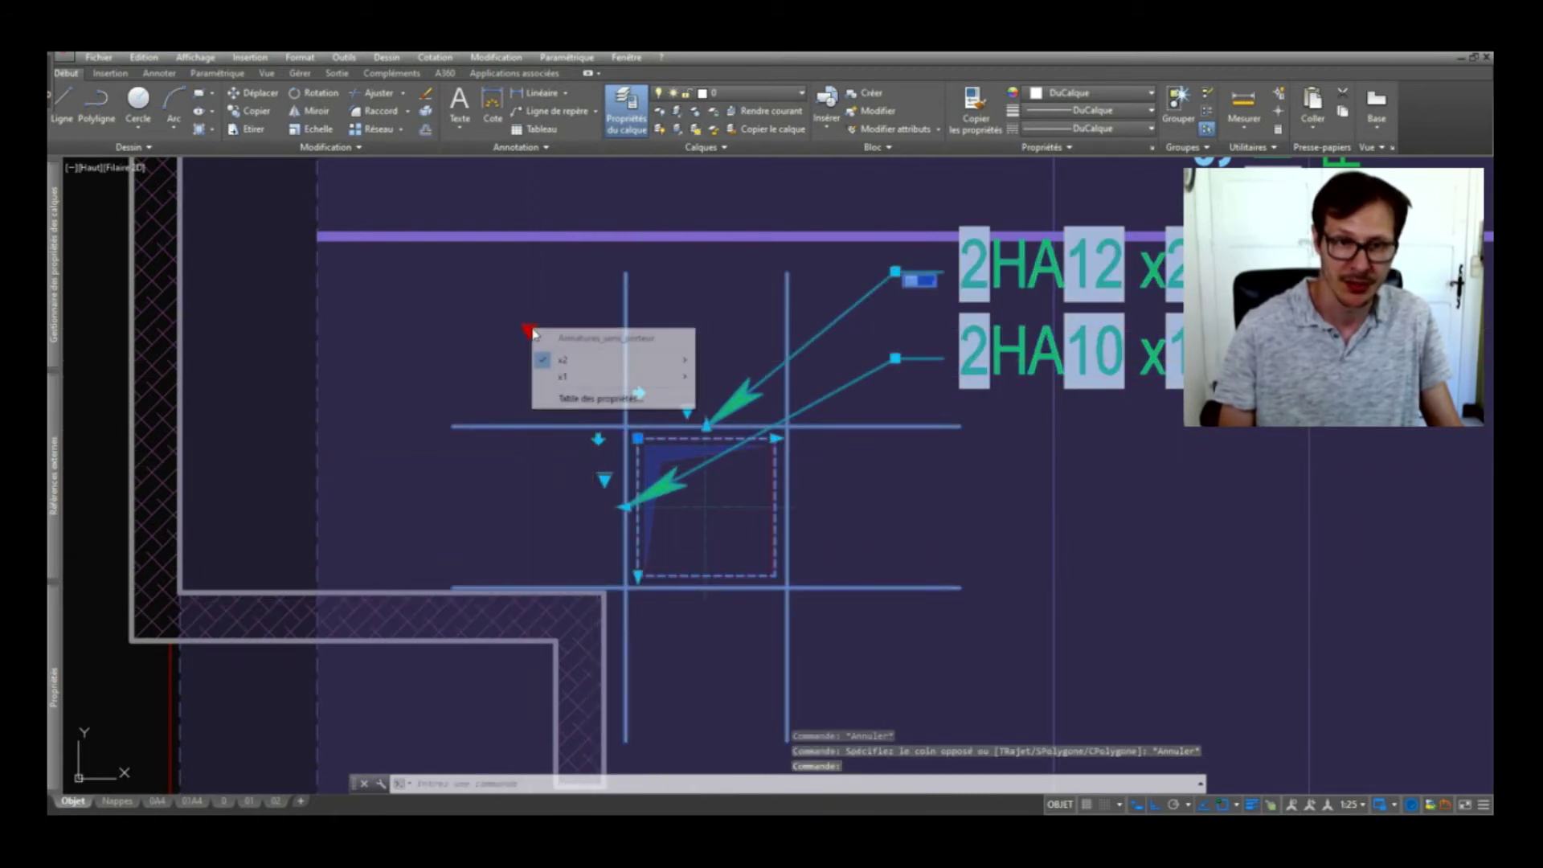
pyautogui.click(718, 399)
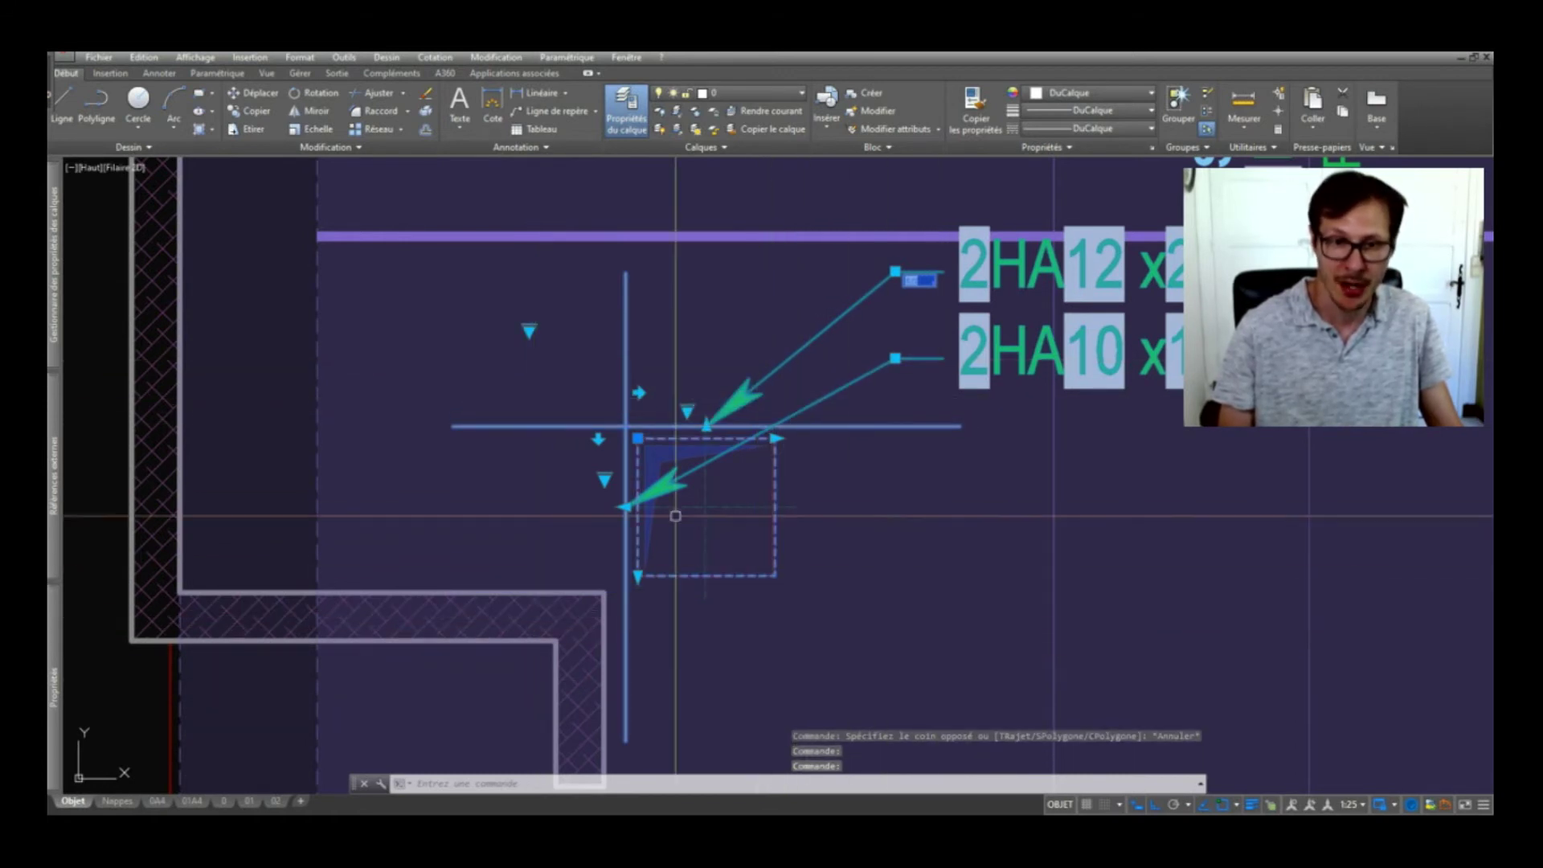
# Flip the opening reinforcement block horizontally and vertically, and move its base point to the opening's lower-right corner
pyautogui.click(638, 393)
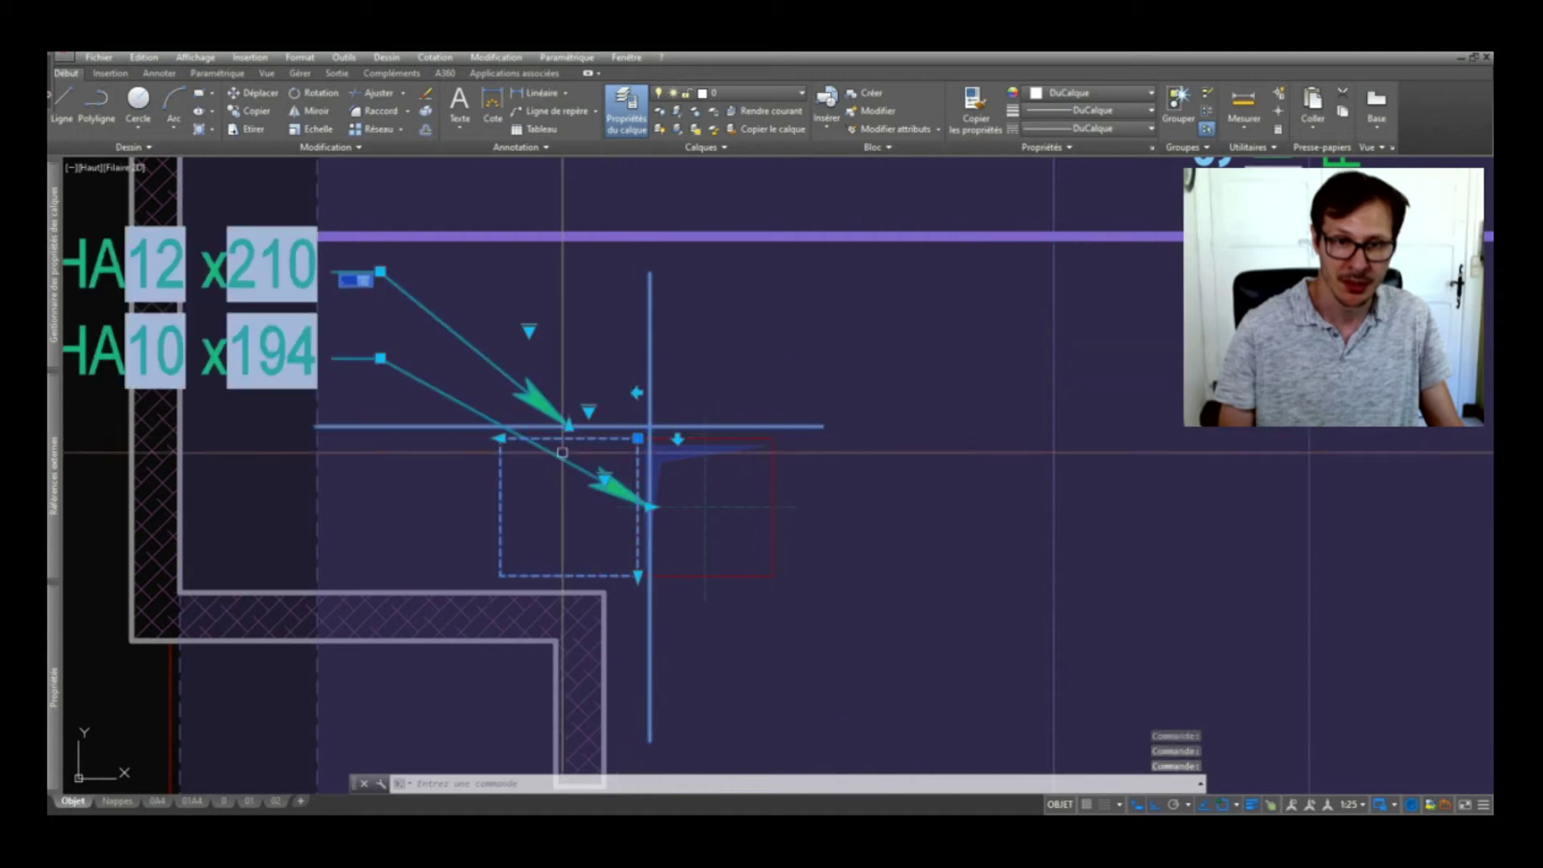
pyautogui.click(678, 439)
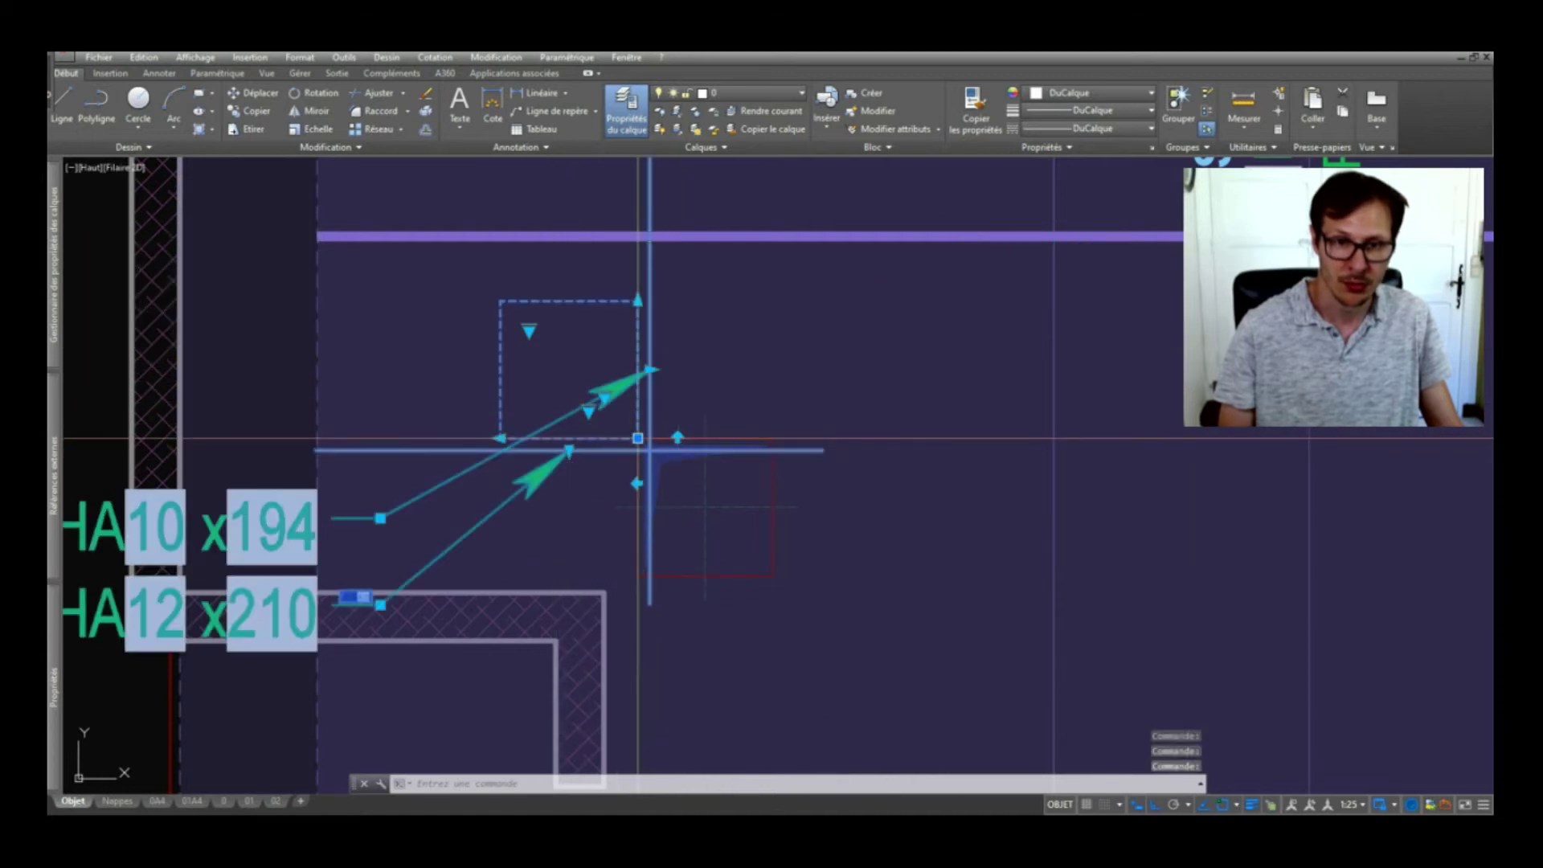
pyautogui.click(639, 438)
pyautogui.click(773, 575)
pyautogui.scroll(-4, 732, 420)
pyautogui.press('Escape')
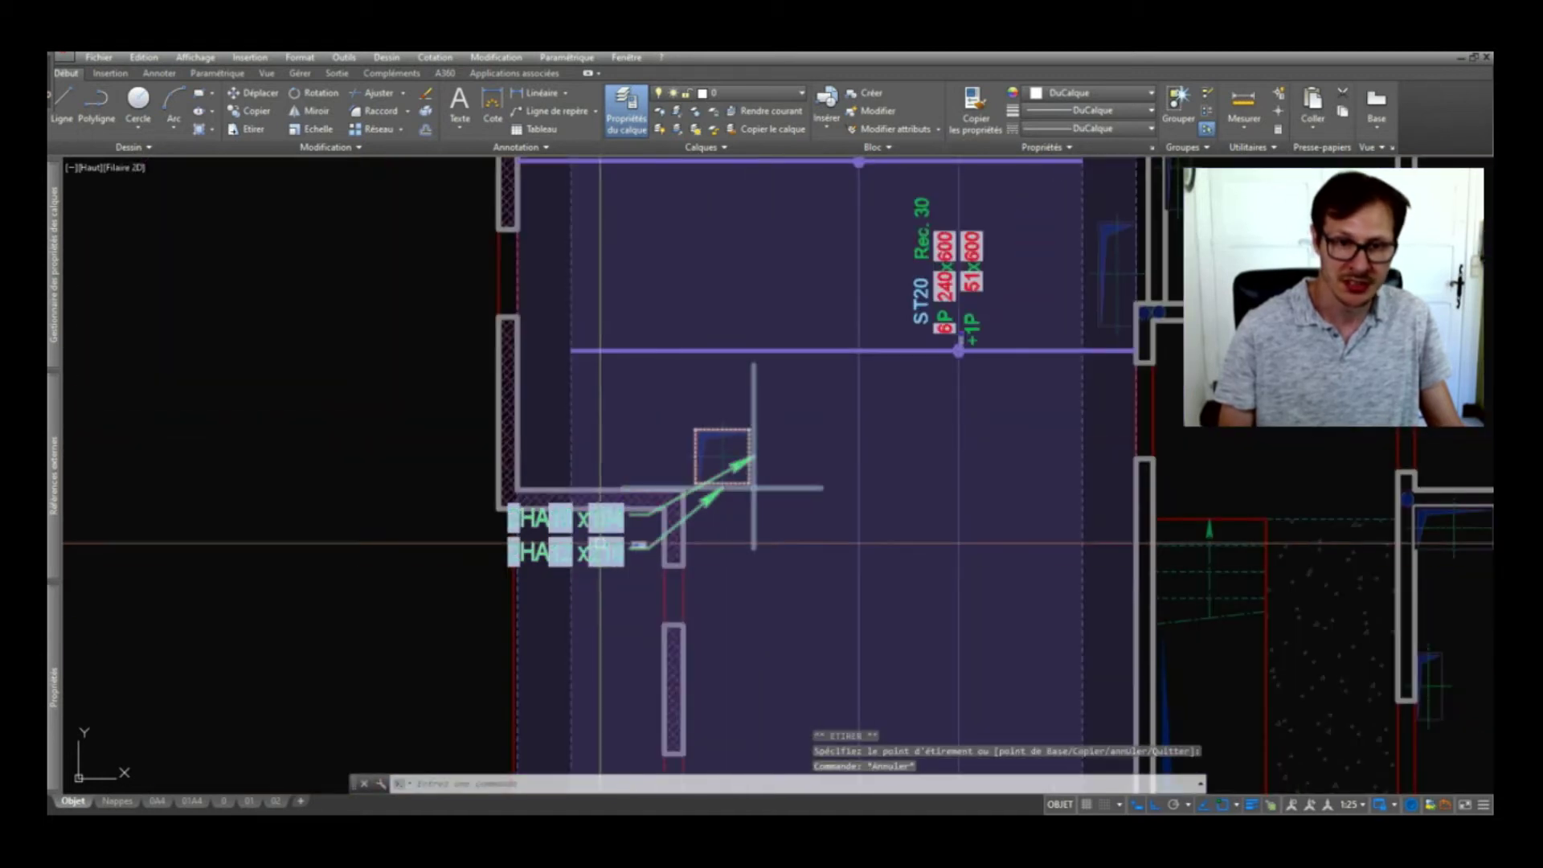
# Update the fields in the flipped opening reinforcement's bar labels
pyautogui.scroll(2, 597, 542)
pyautogui.write('maj')
pyautogui.press('Return')
pyautogui.click(590, 509)
pyautogui.press('Return')
pyautogui.scroll(2, 681, 558)
pyautogui.scroll(-7, 661, 551)
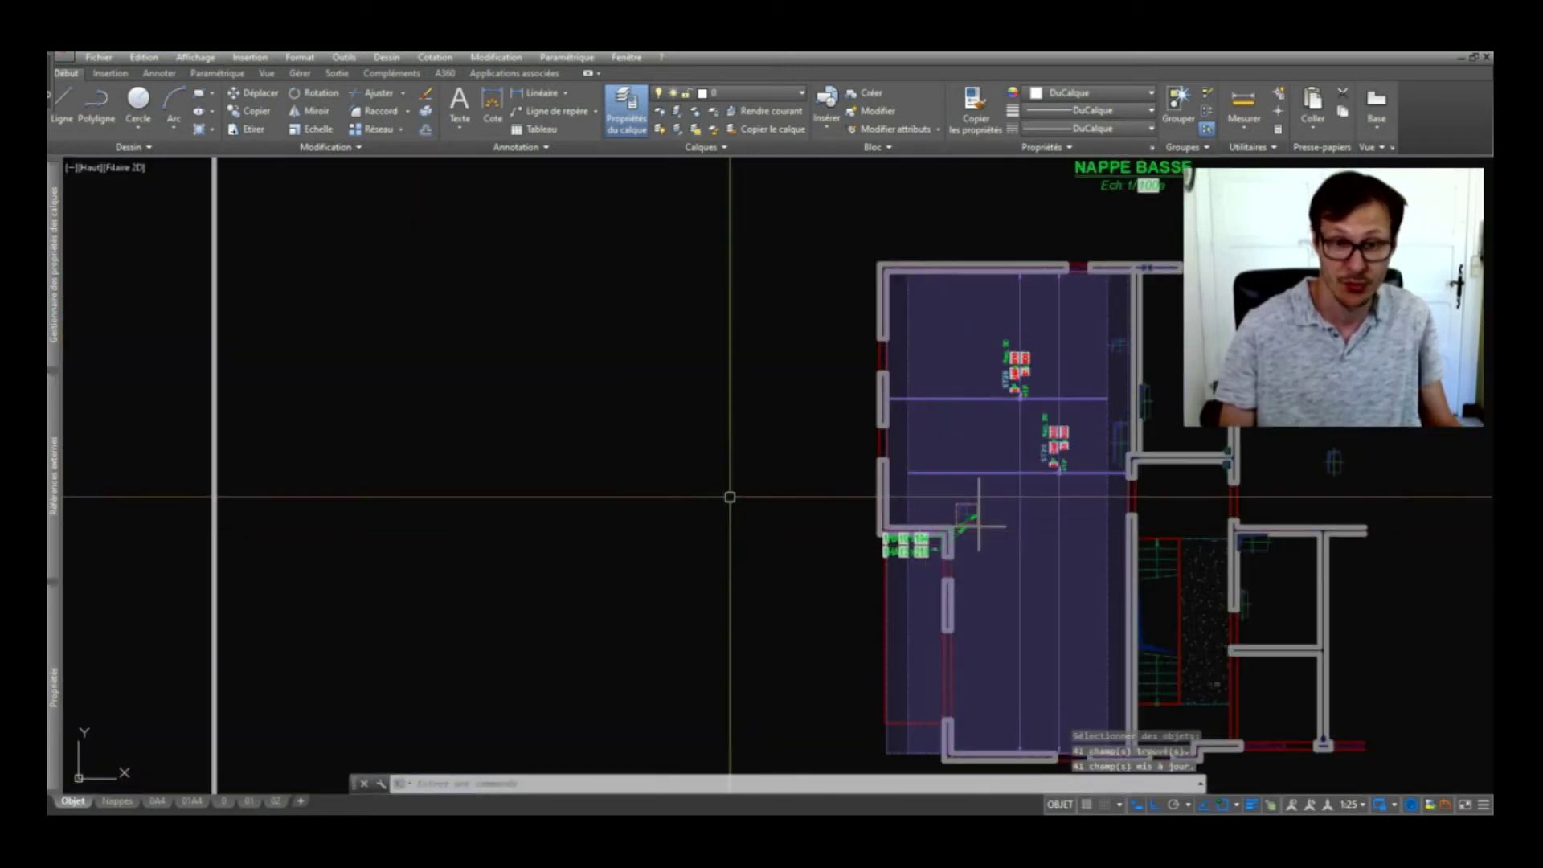
# Repeat the field update on all objects in the drawing
pyautogui.scroll(5, 671, 448)
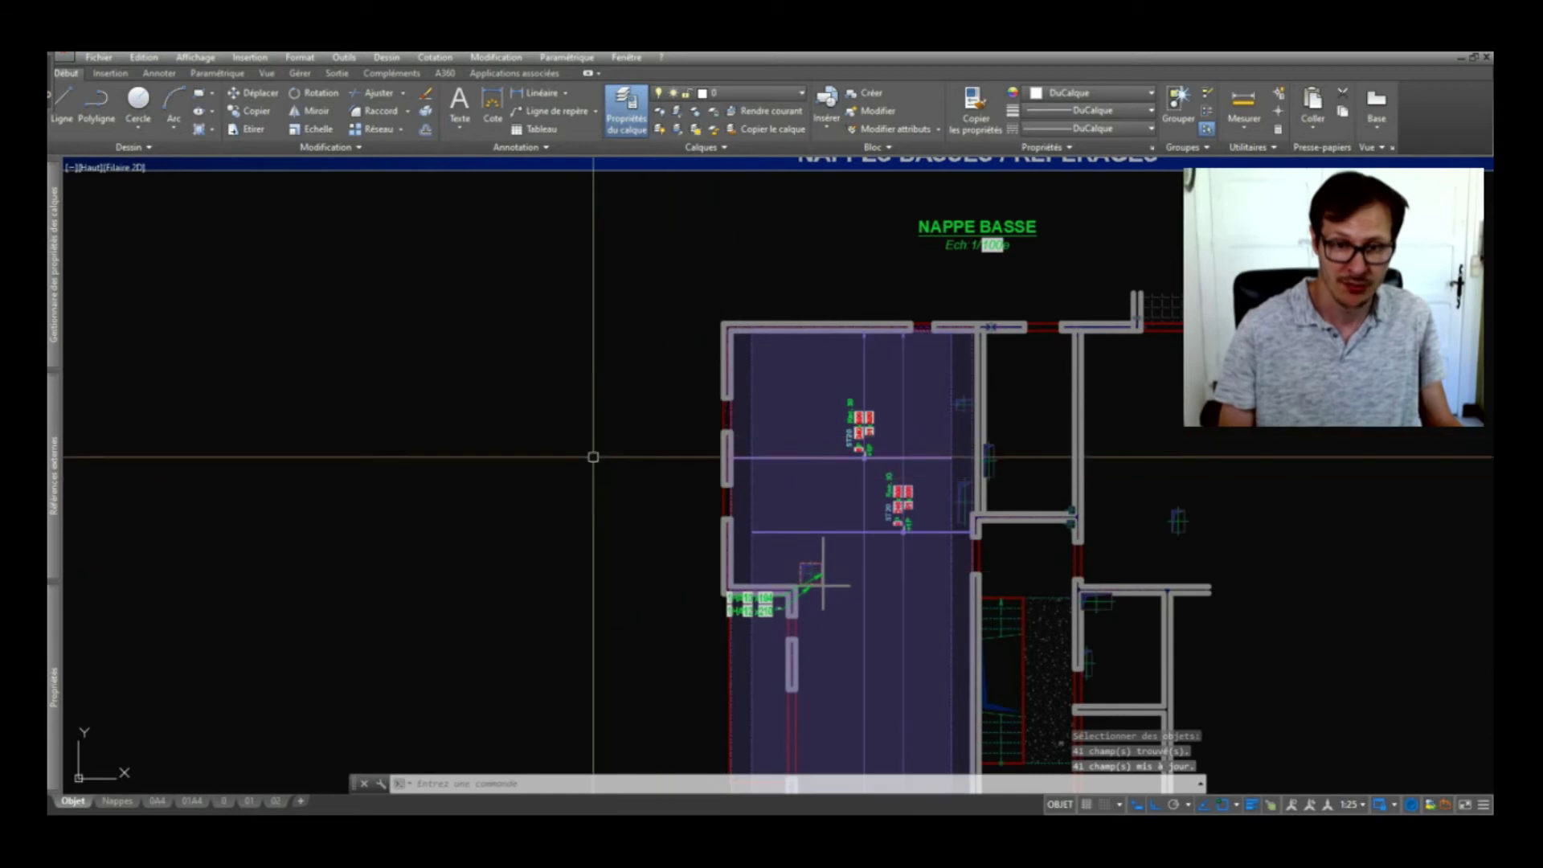
pyautogui.scroll(7, 772, 611)
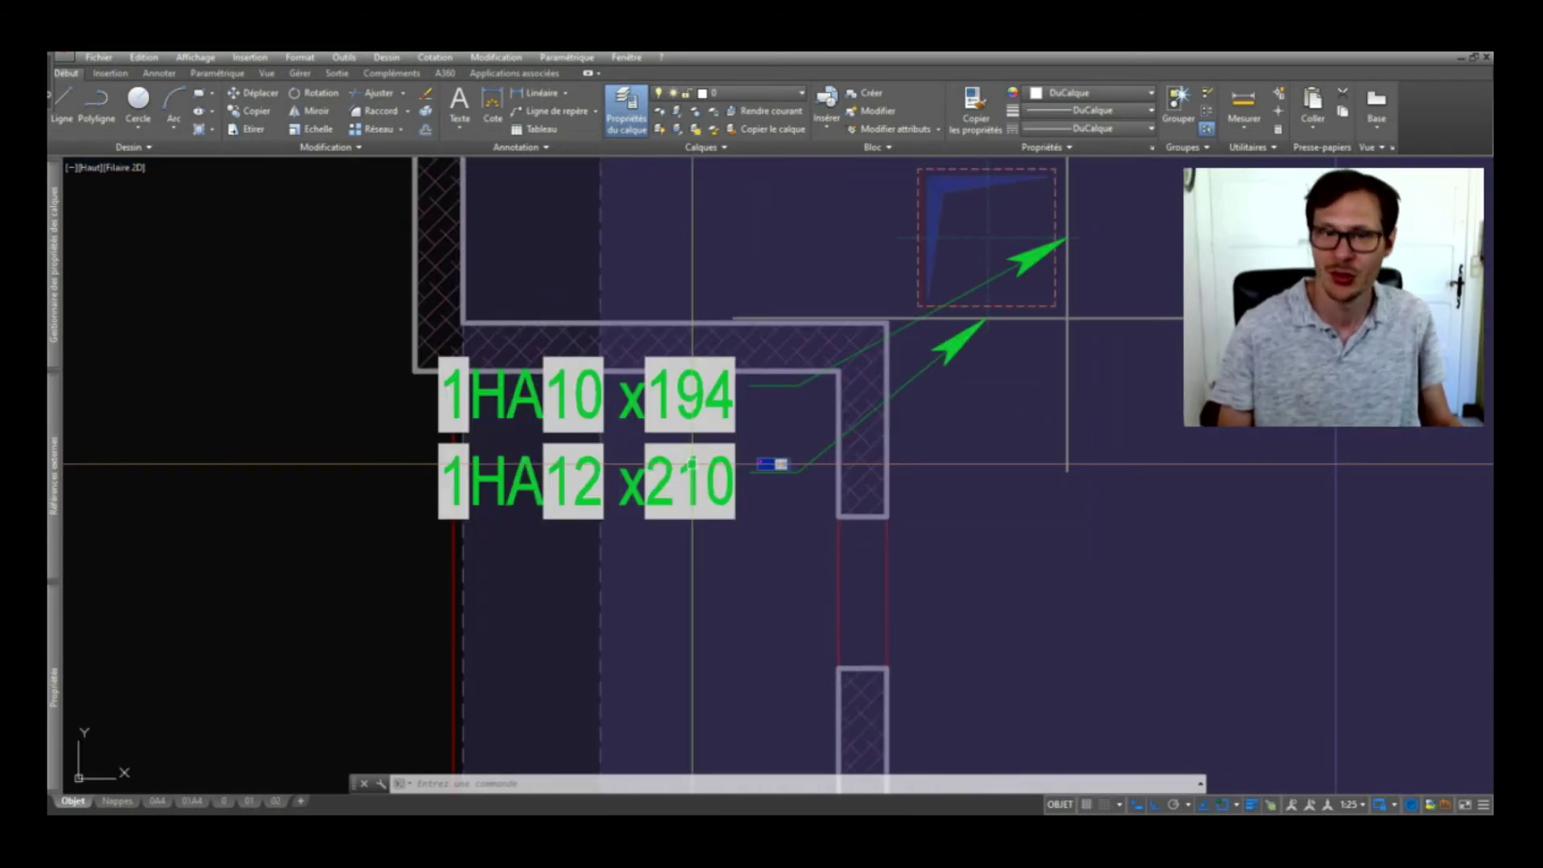
pyautogui.press('space')
pyautogui.hotkey('ctrl', 'a')
pyautogui.press('space')
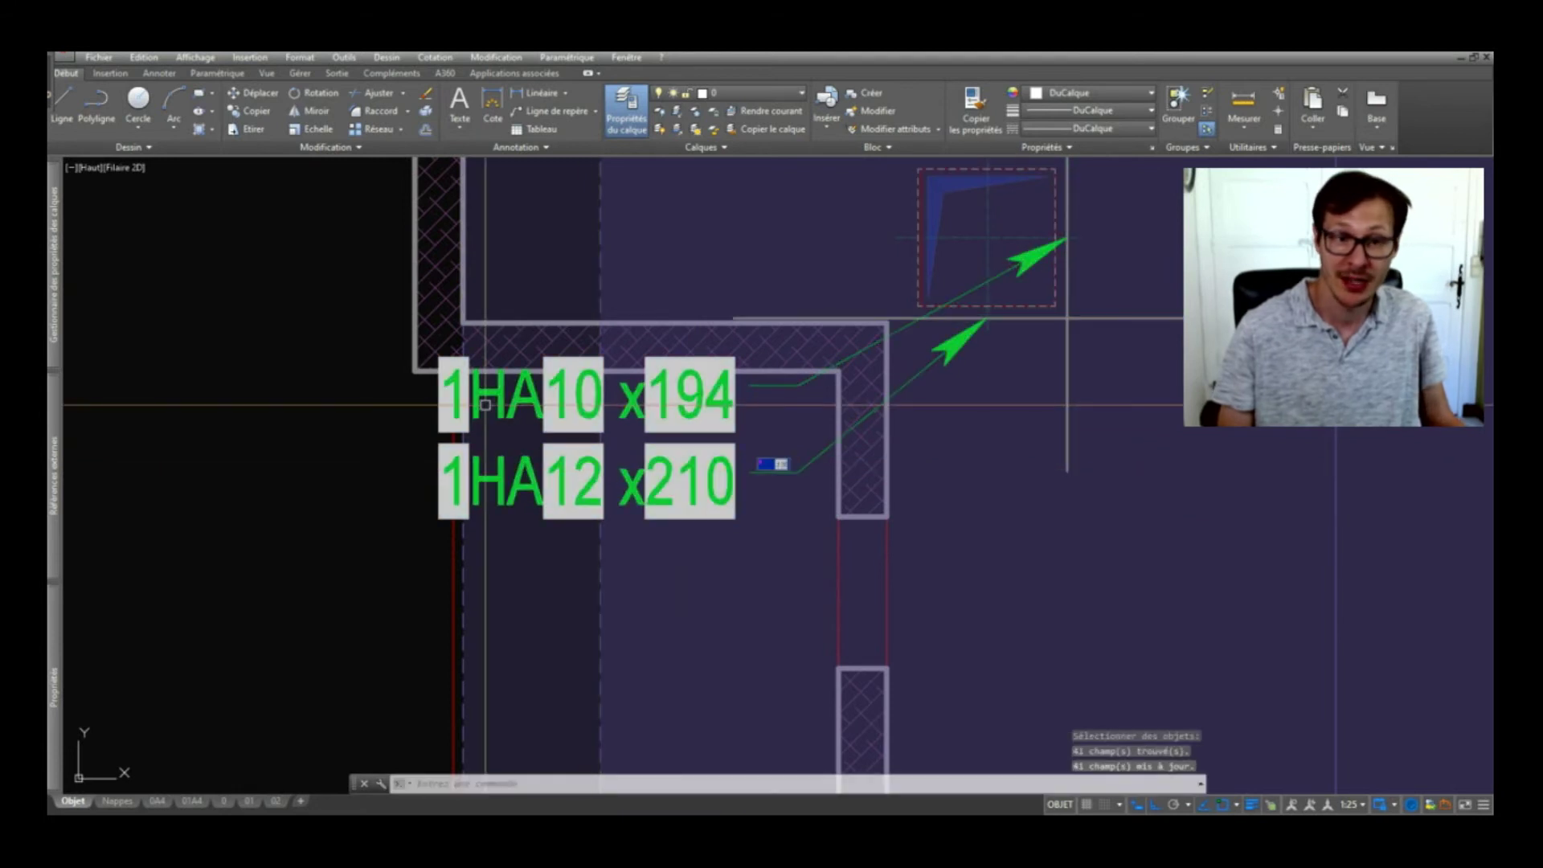
pyautogui.scroll(-5, 579, 434)
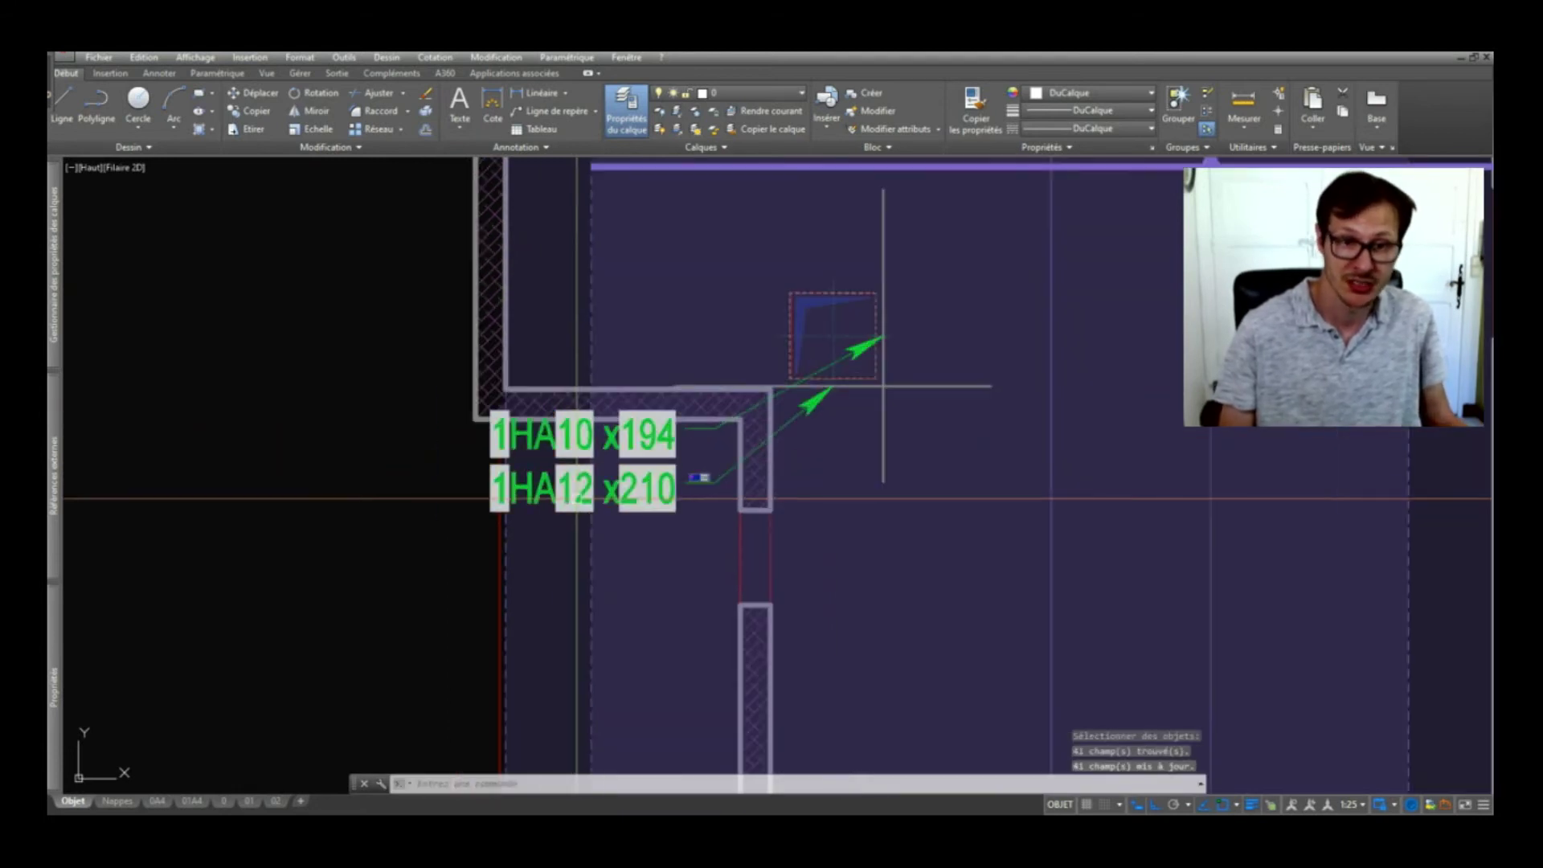
pyautogui.moveTo(826, 386); pyautogui.dragTo(906, 612, button='middle')
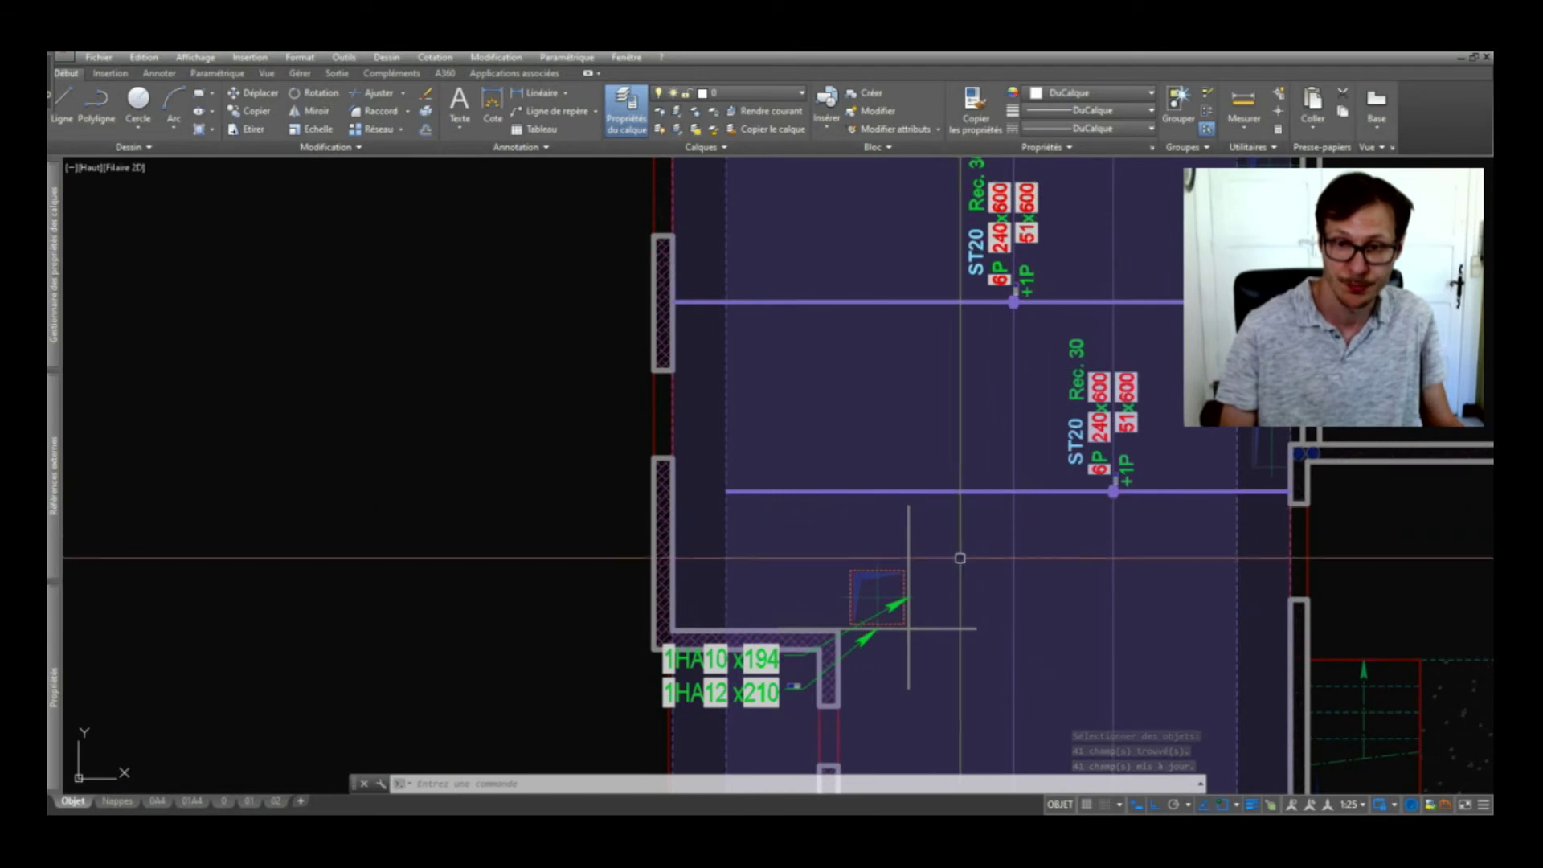
pyautogui.scroll(4, 957, 552)
pyautogui.click(867, 336)
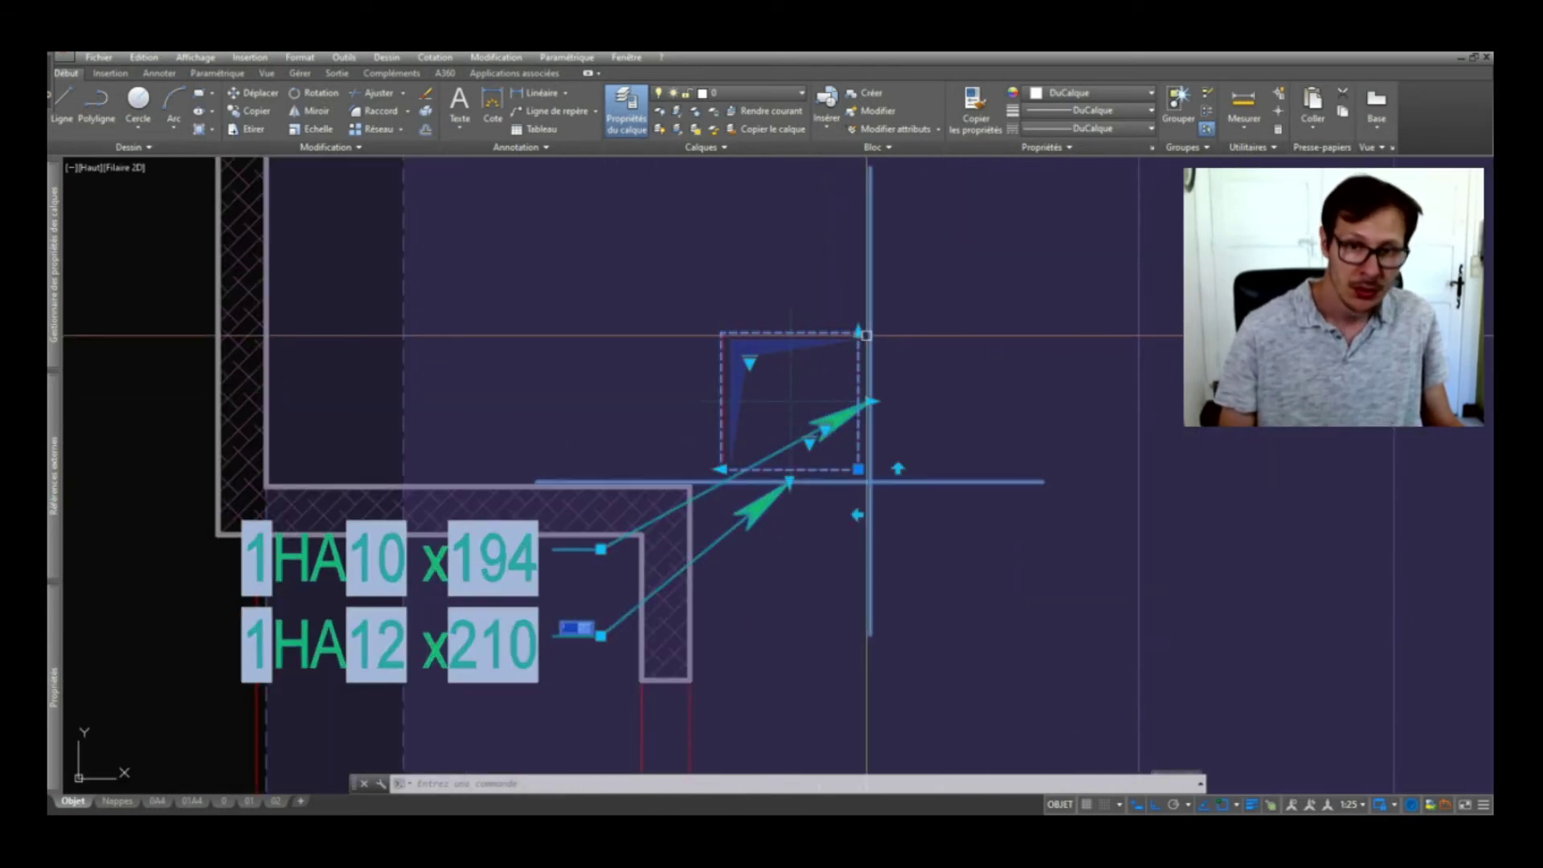
pyautogui.scroll(-2, 866, 353)
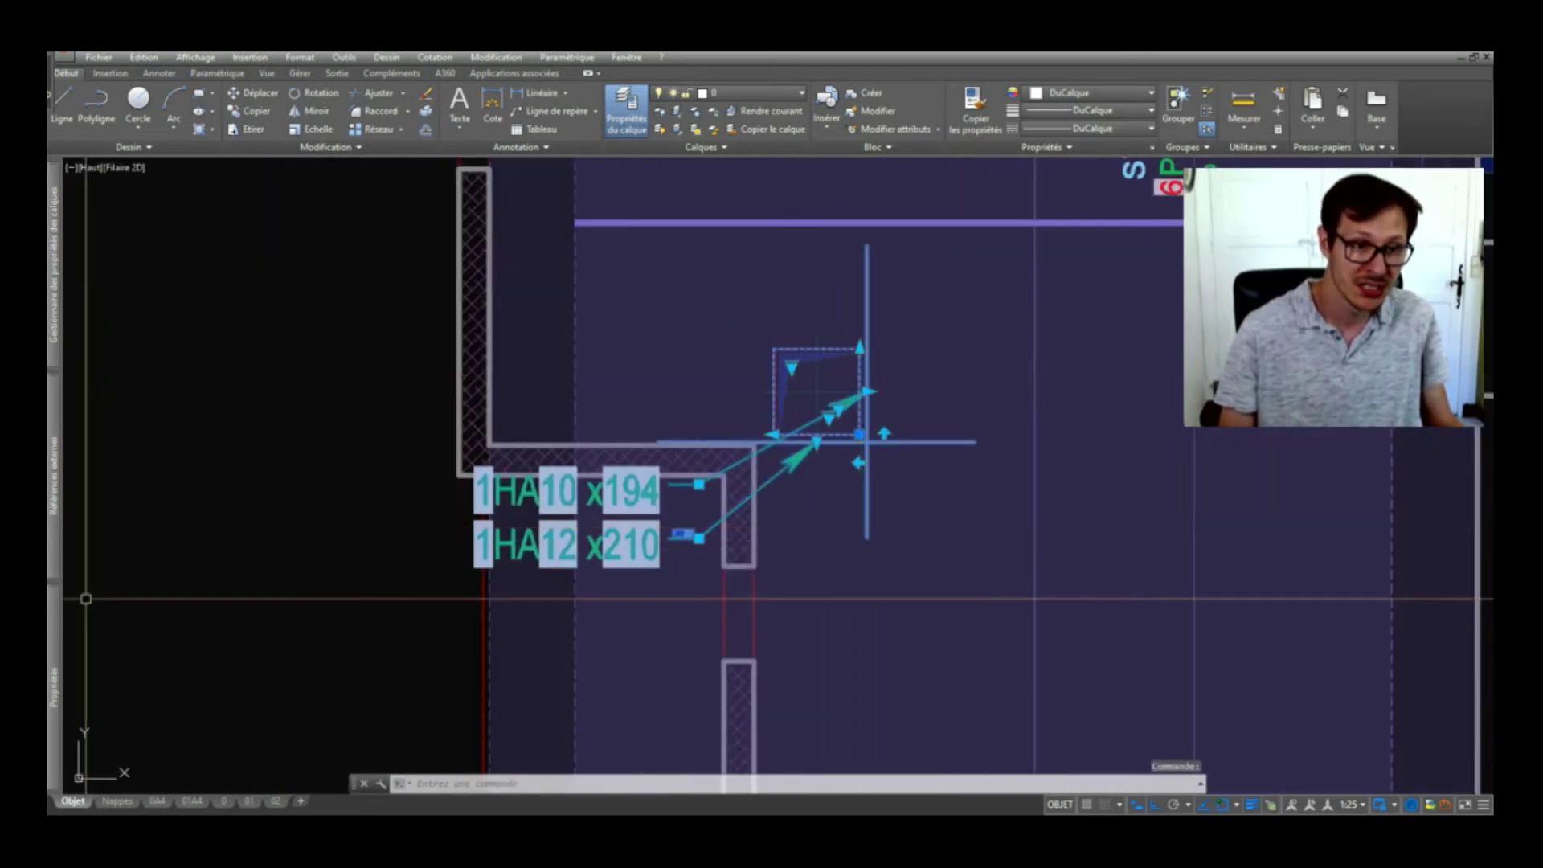
pyautogui.click(1174, 830)
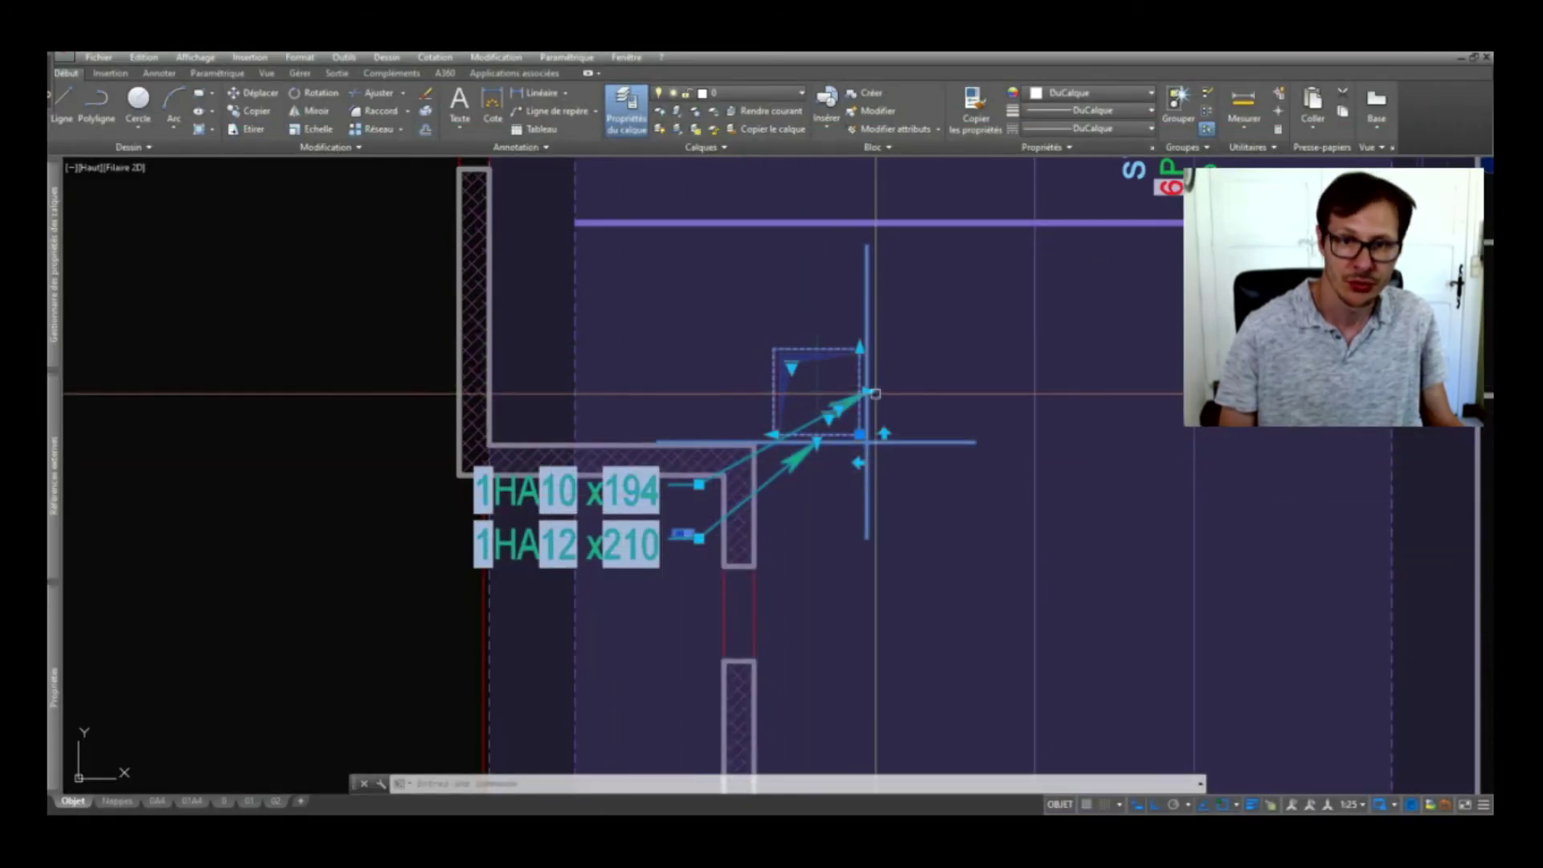
# Measure the vertical bar's extension beyond the opening's upper-right corner with a trial COT dimension, without placing it
pyautogui.scroll(2, 919, 375)
pyautogui.moveTo(842, 221); pyautogui.dragTo(847, 277, button='middle')
pyautogui.press('Escape')
pyautogui.write('cot')
pyautogui.press('Return')
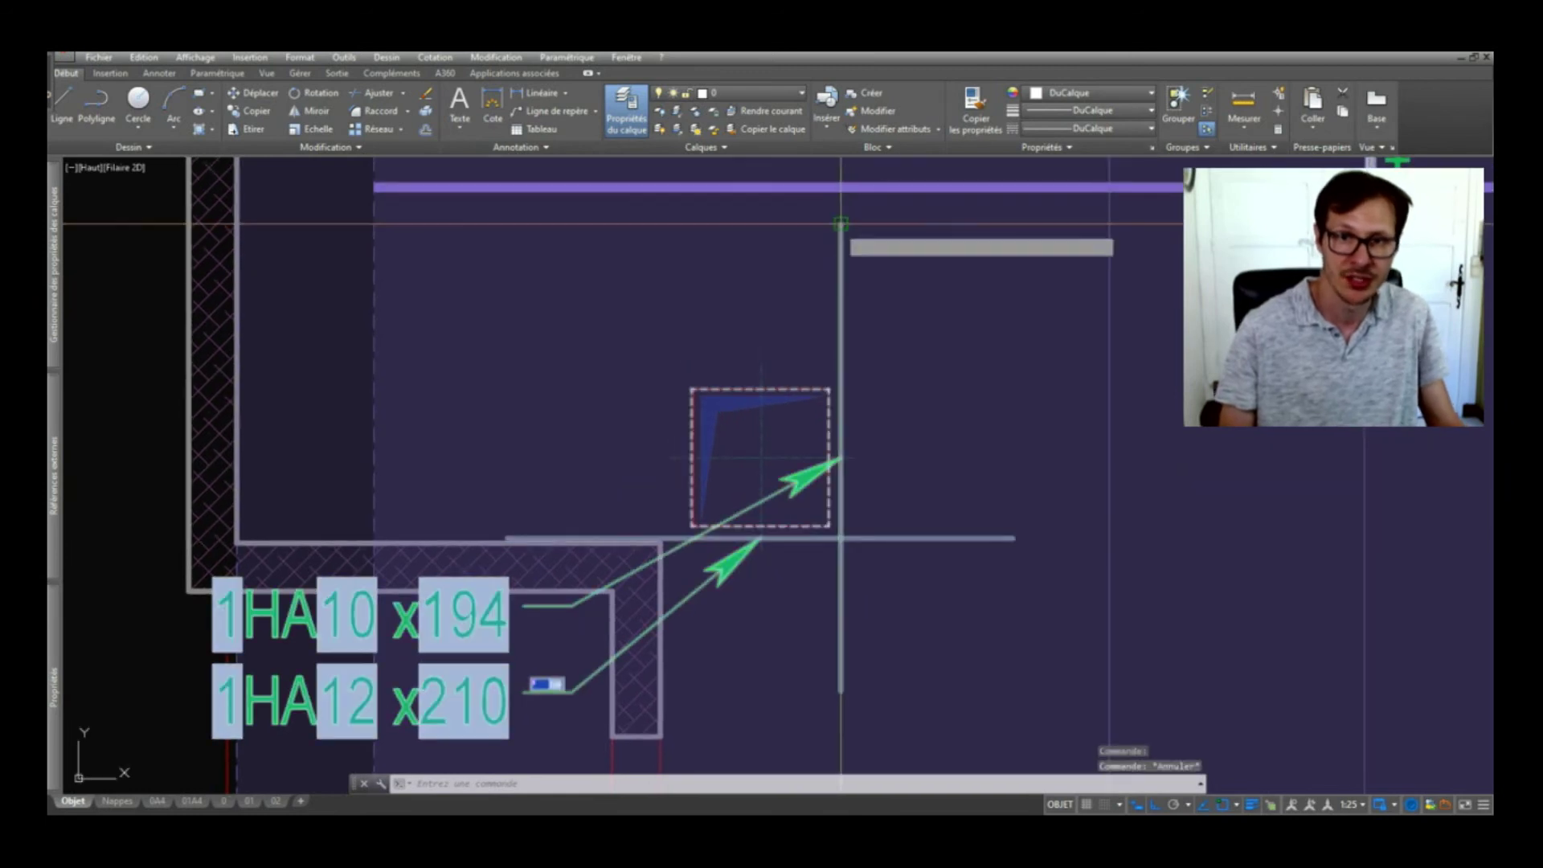
pyautogui.click(841, 224)
pyautogui.click(828, 390)
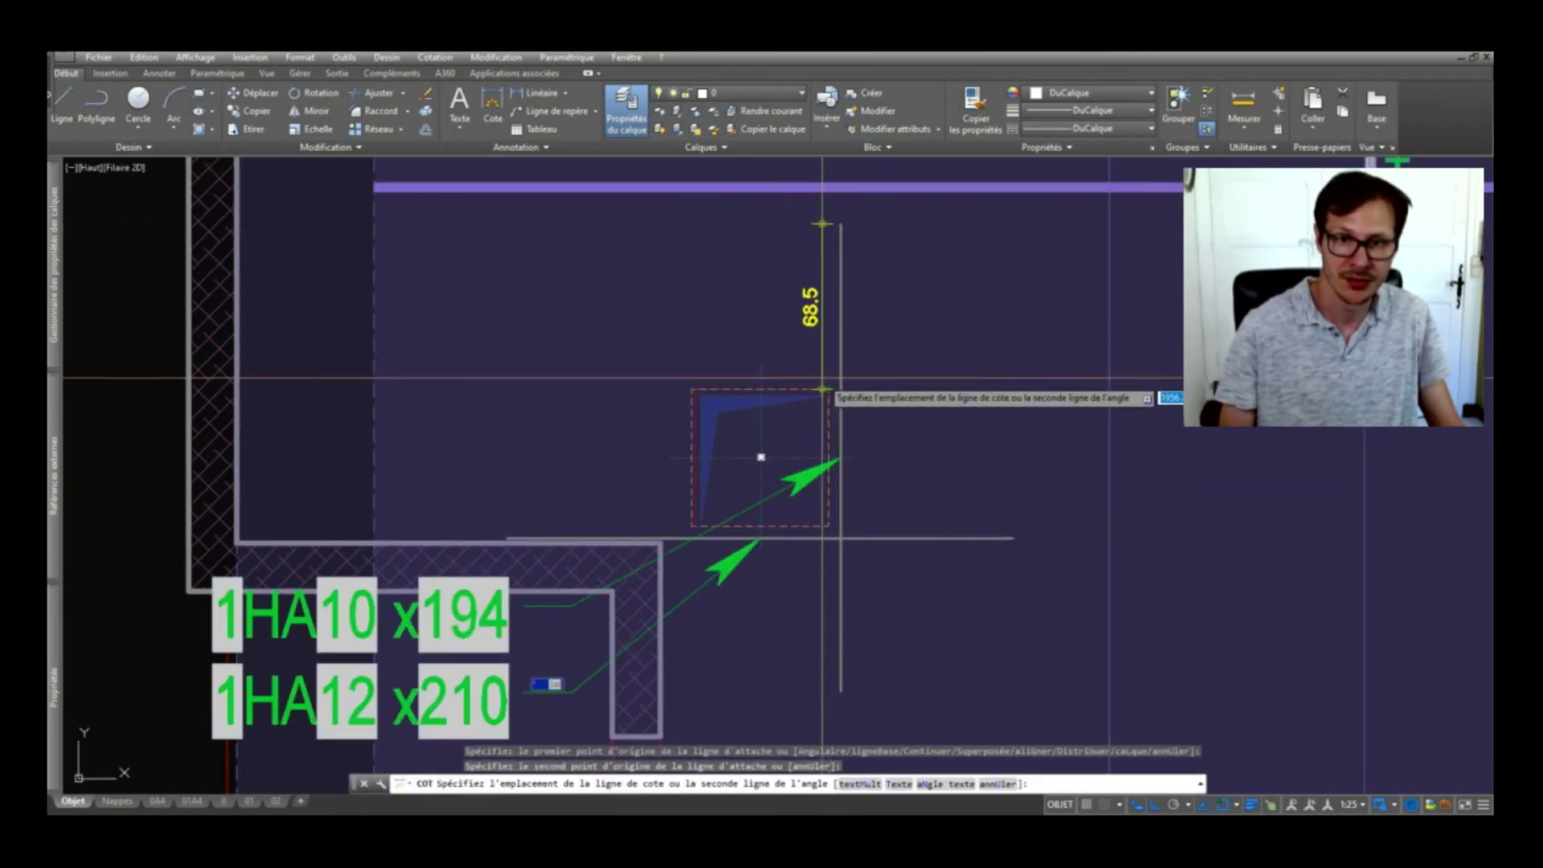
pyautogui.press('Escape')
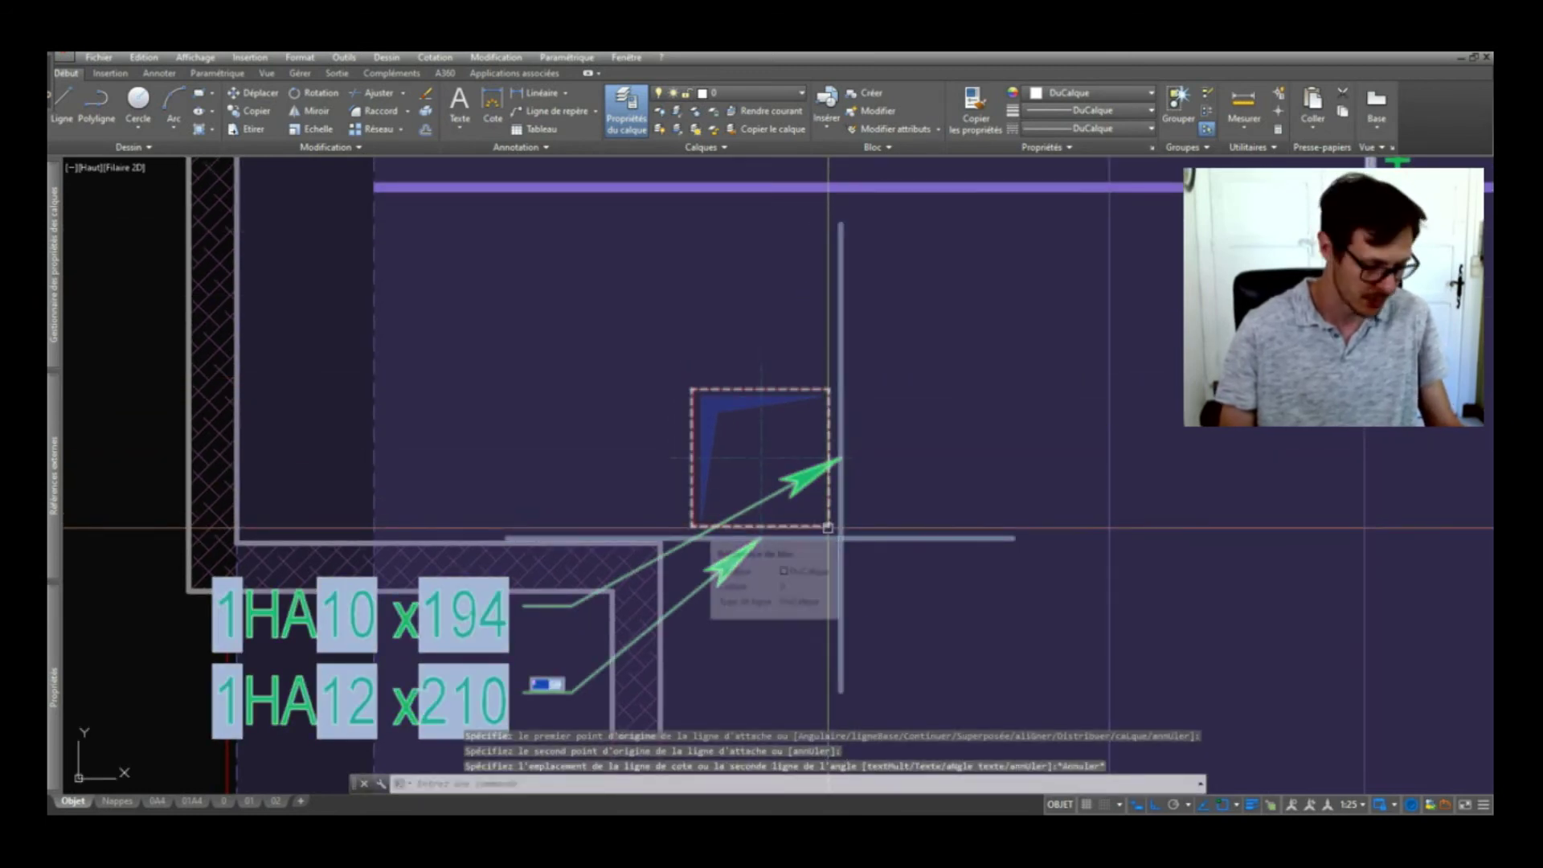
# Measure the horizontal bar's extension beyond the opening's lower-right corner with a trial dimension, without placing it
pyautogui.press('space')
pyautogui.click(828, 525)
pyautogui.click(1011, 536)
pyautogui.press('Escape')
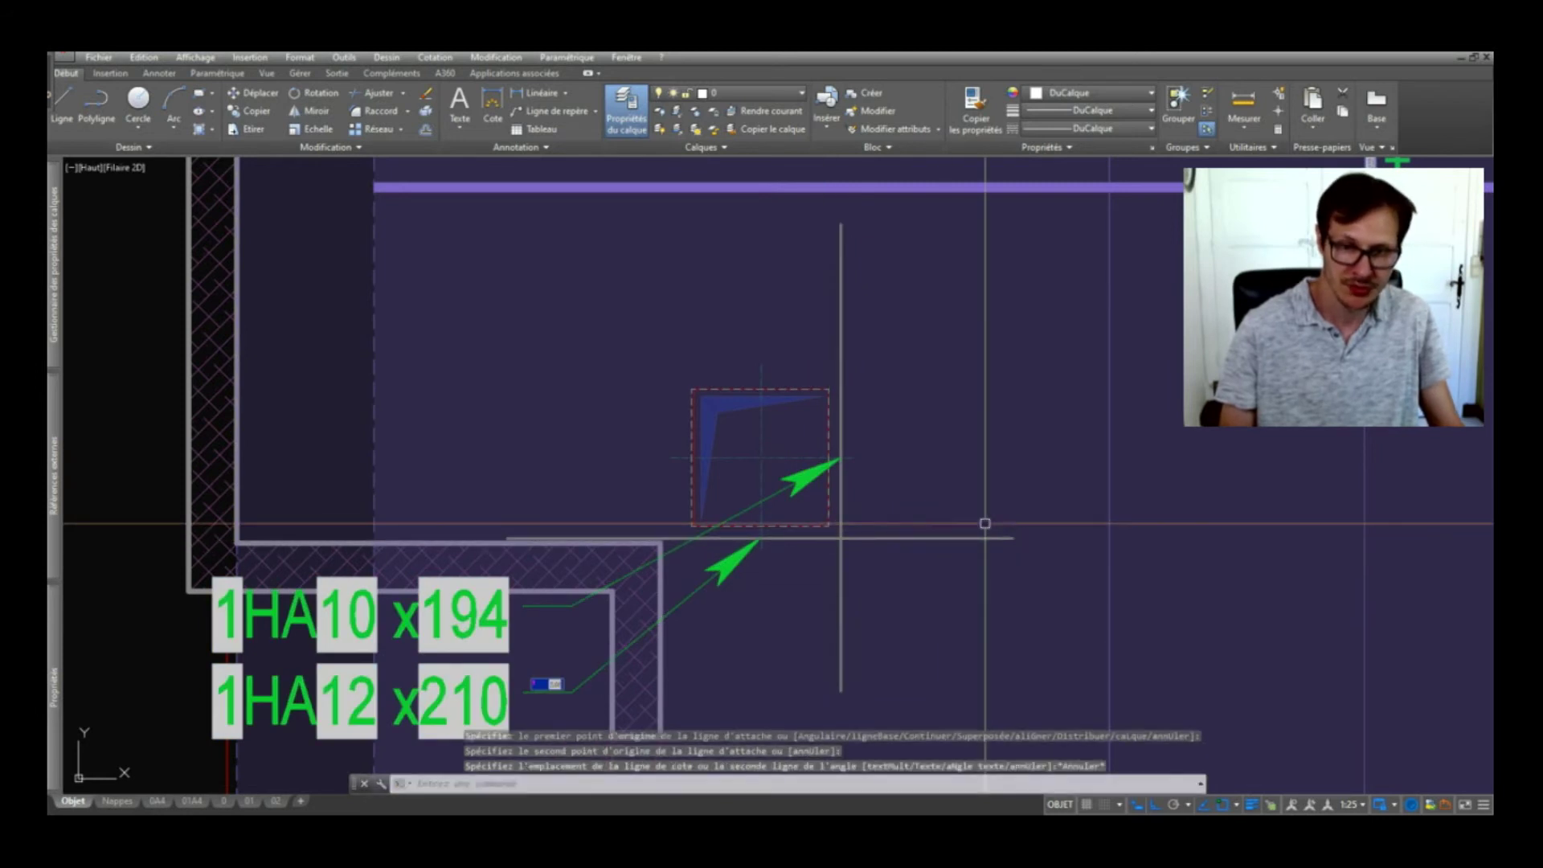
# Set both bars of the opening reinforcement block to HA12 in its properties and refresh their labels to 1HA12 x234
pyautogui.click(690, 473)
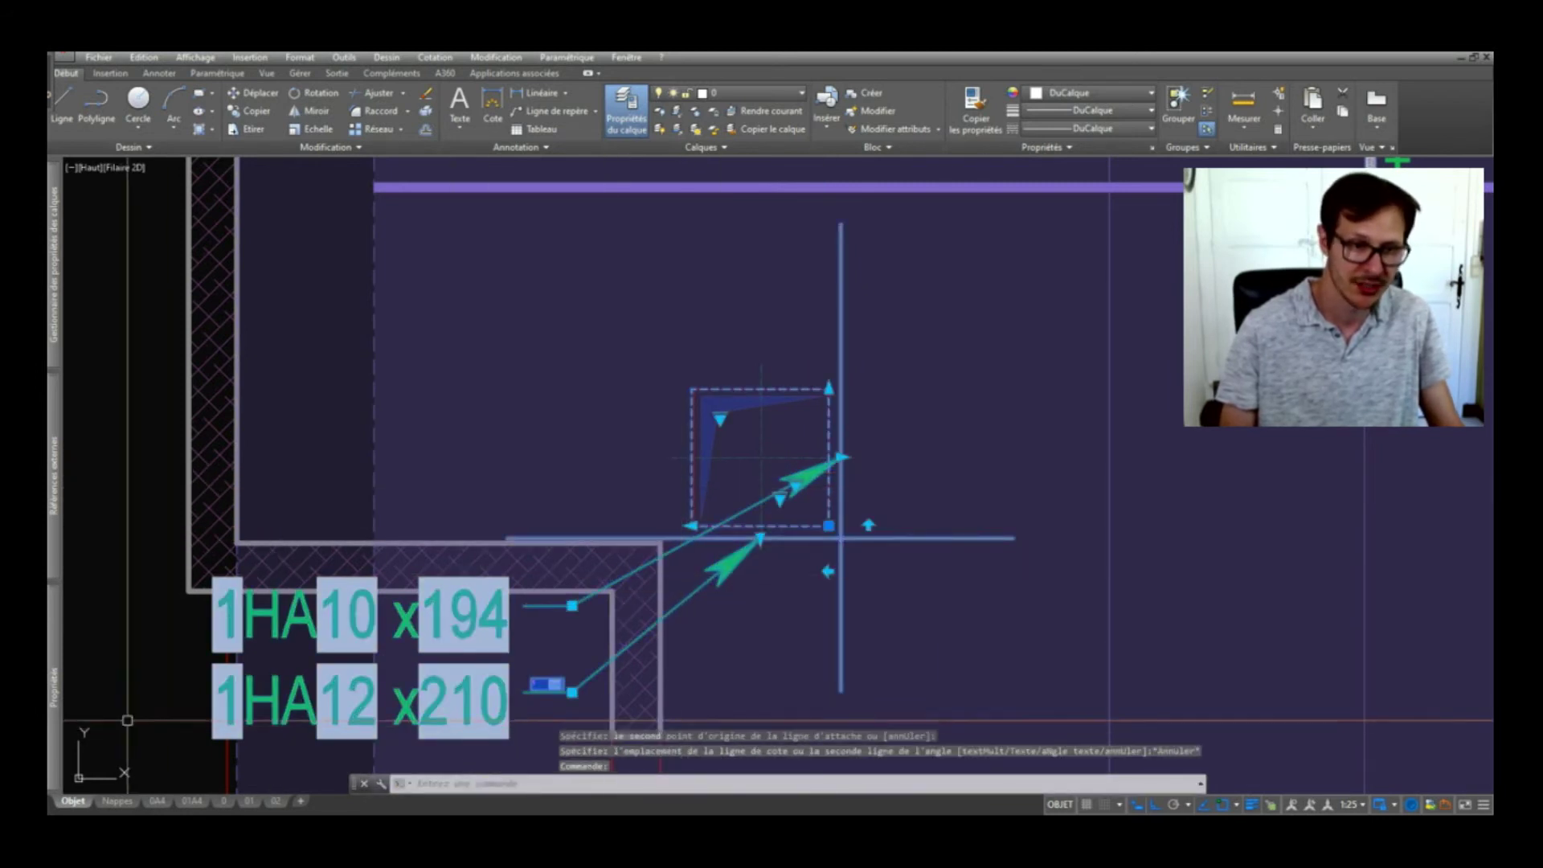
pyautogui.moveTo(57, 667)
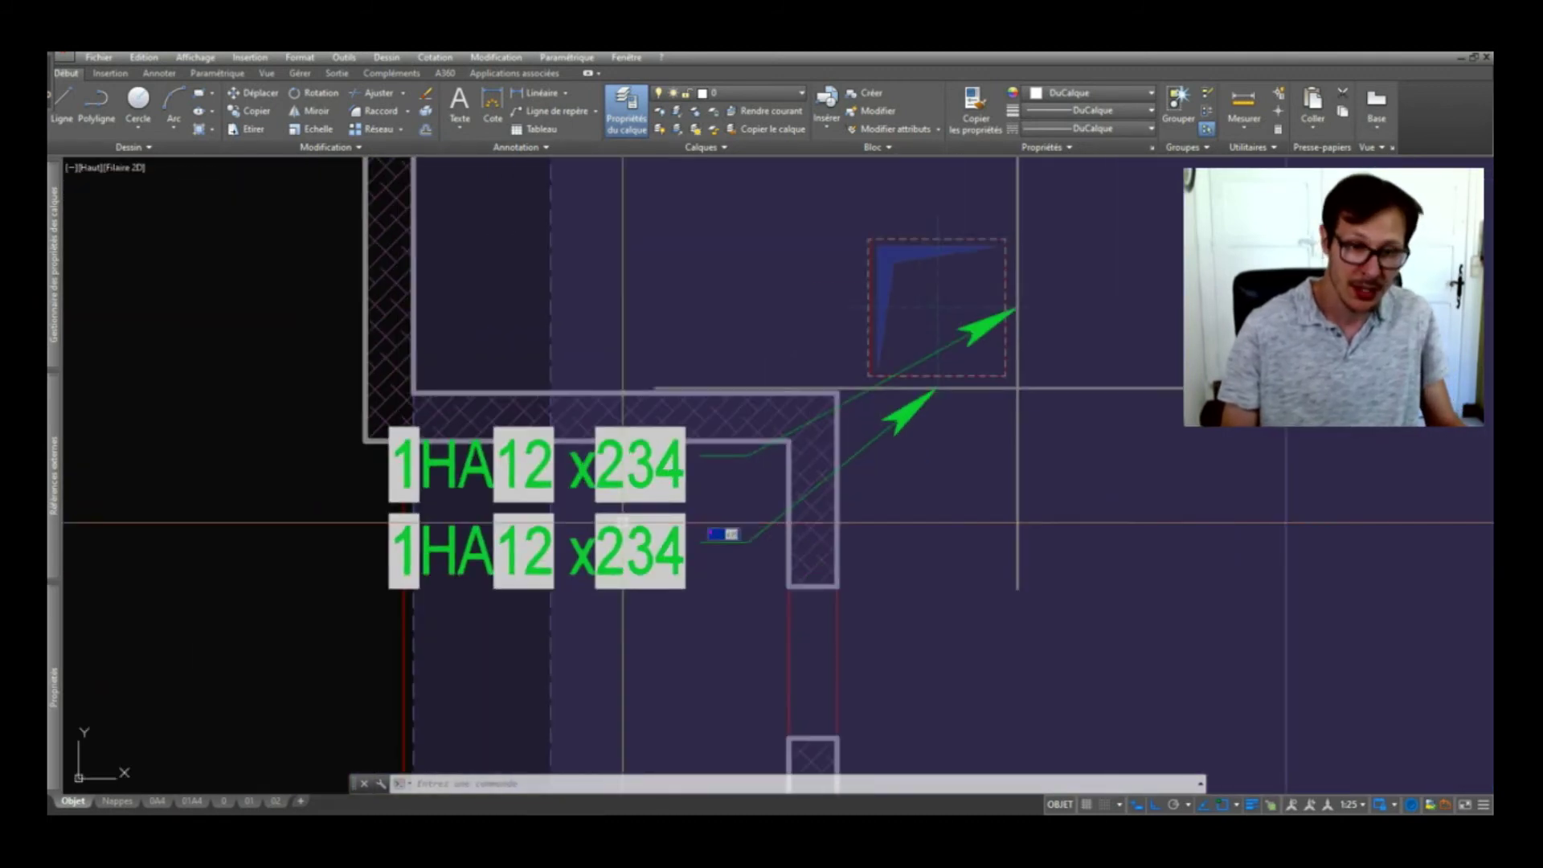
pyautogui.press('Return')
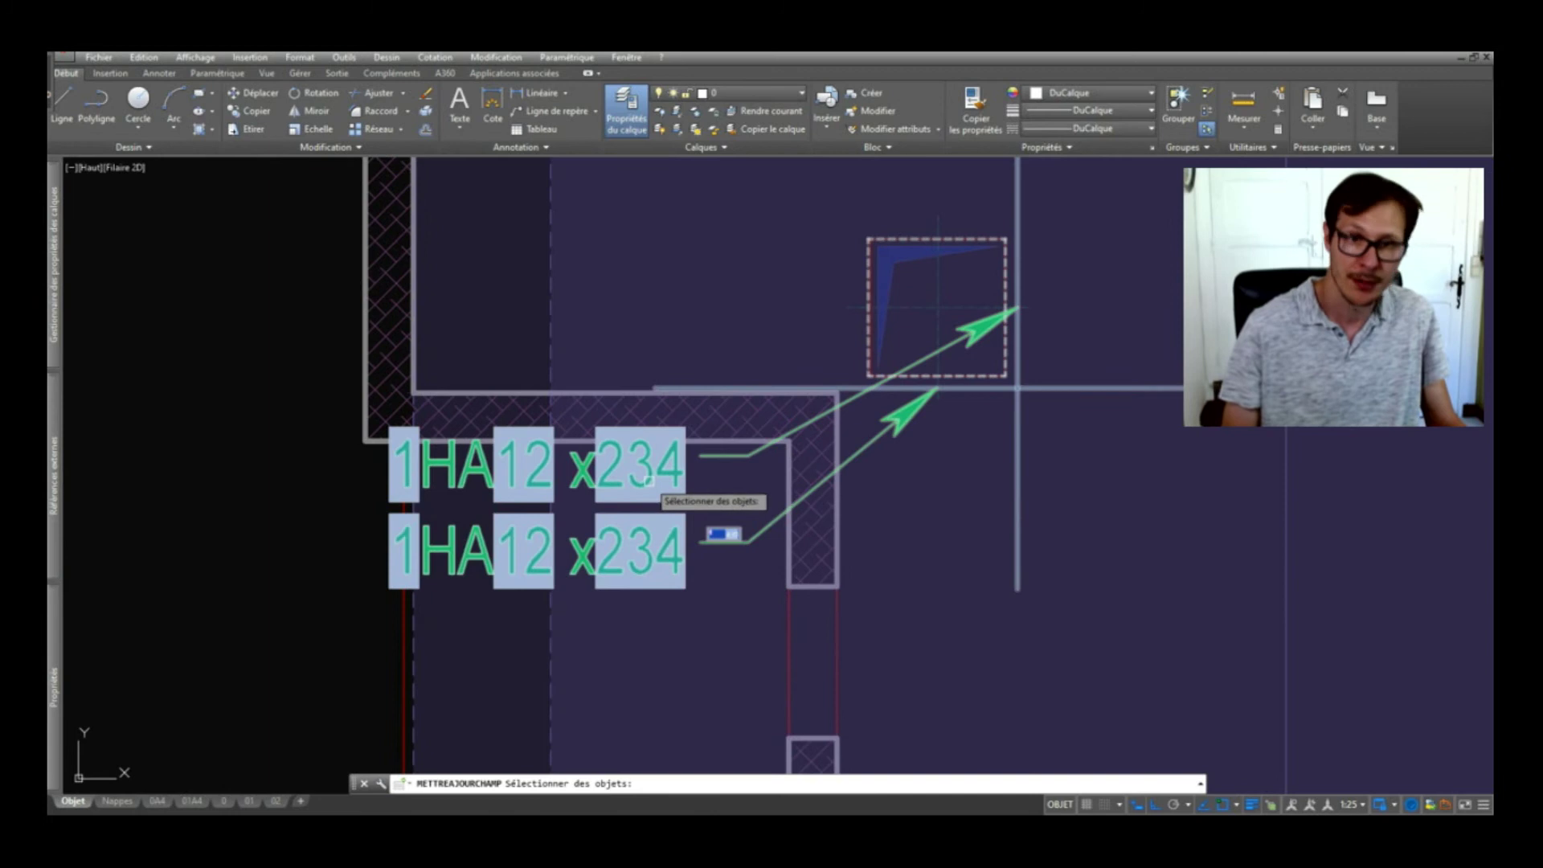
pyautogui.press('Escape')
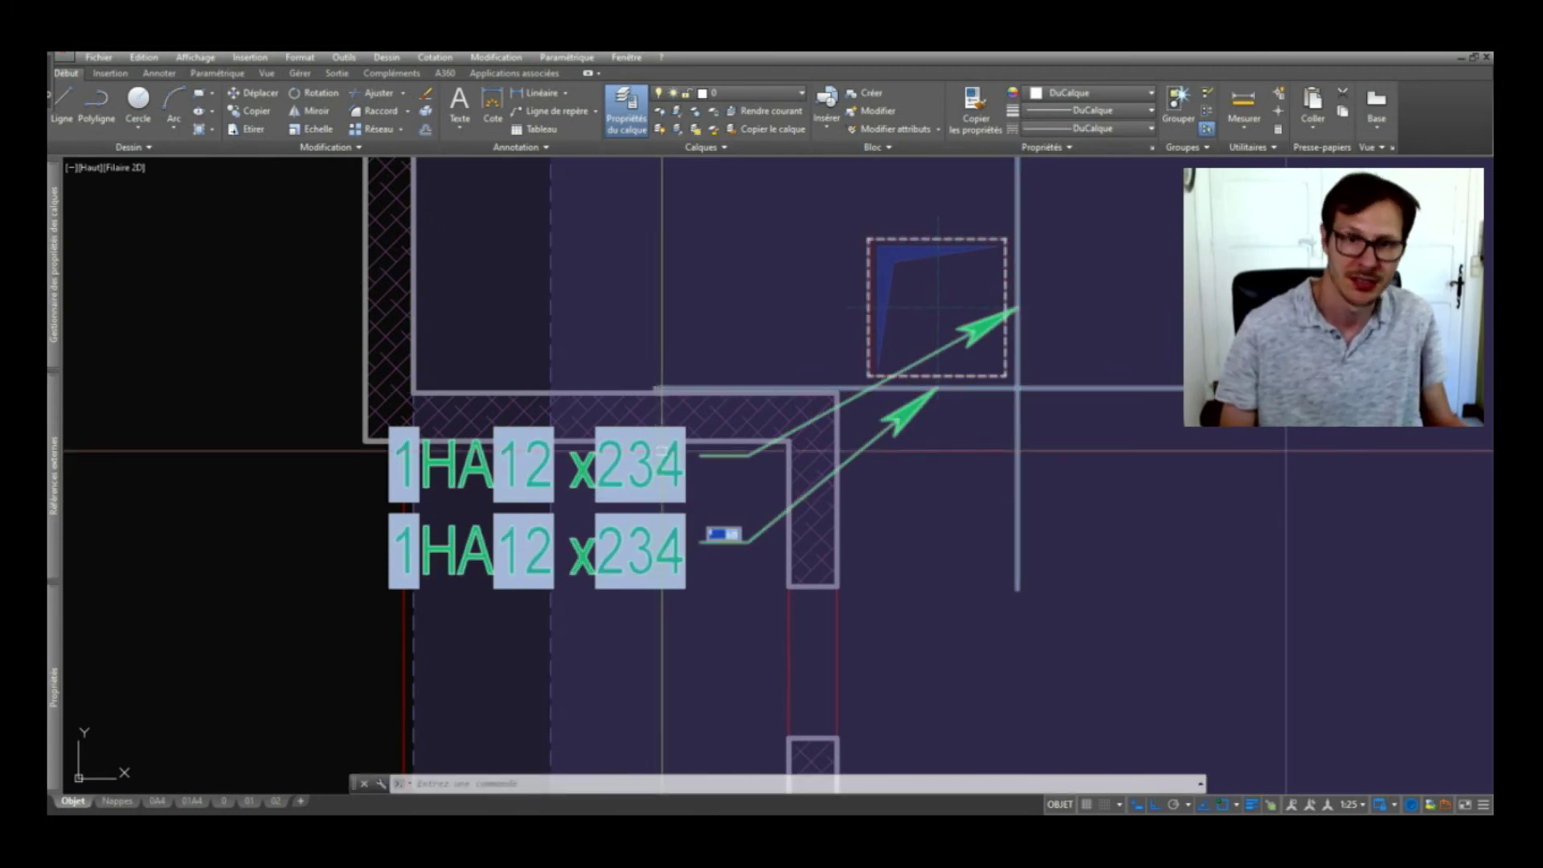
# Update the fields of the opening reinforcement block again and check the small weight tag beside its lower label
pyautogui.scroll(-3, 505, 491)
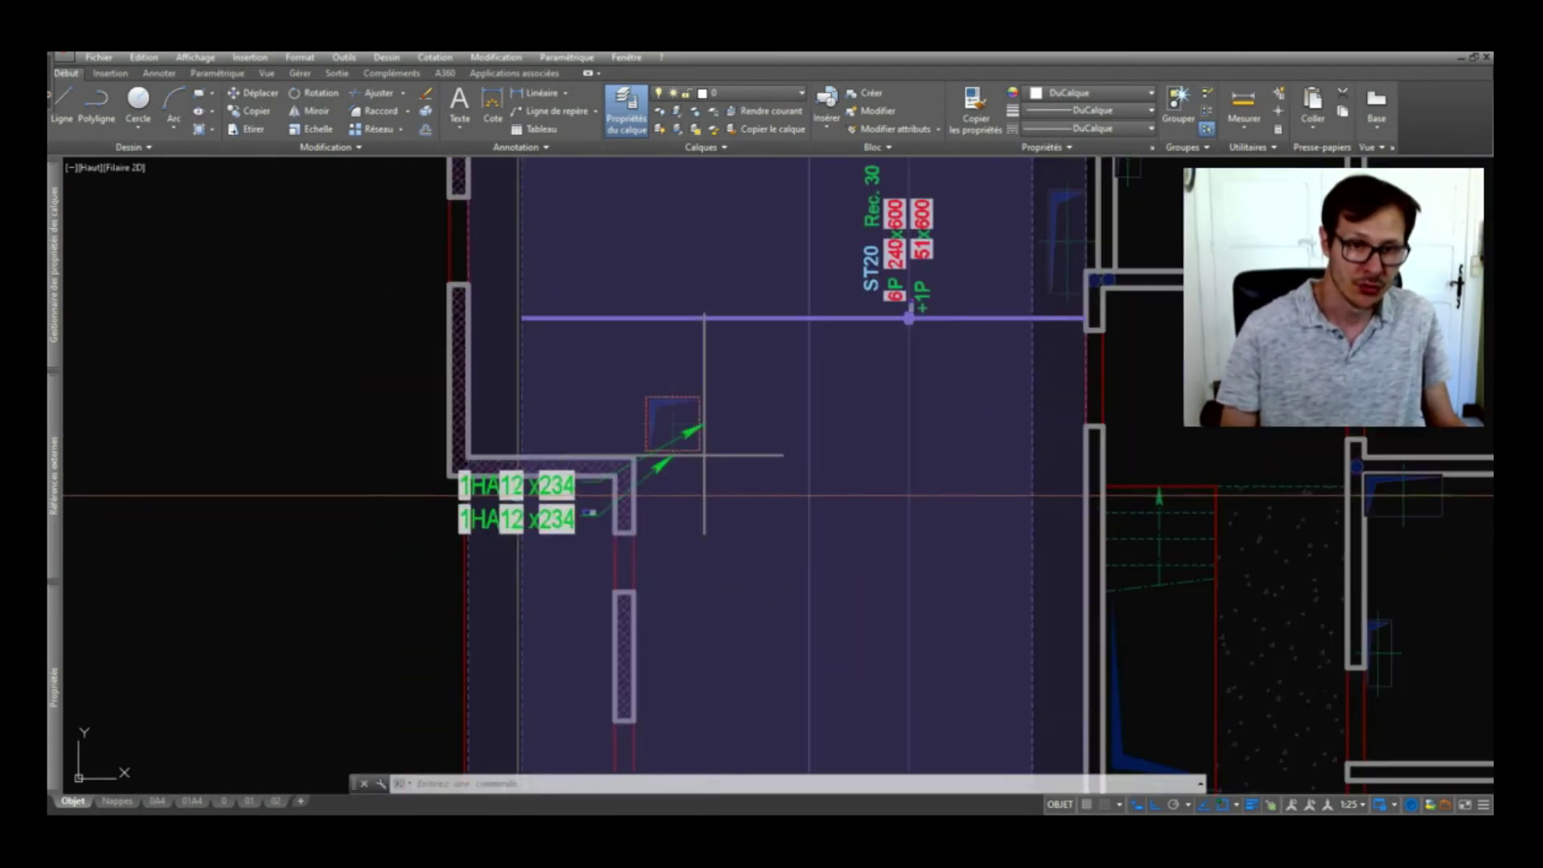
pyautogui.scroll(4, 566, 499)
pyautogui.press('Return')
pyautogui.click(684, 551)
pyautogui.scroll(3, 701, 547)
pyautogui.click(531, 566)
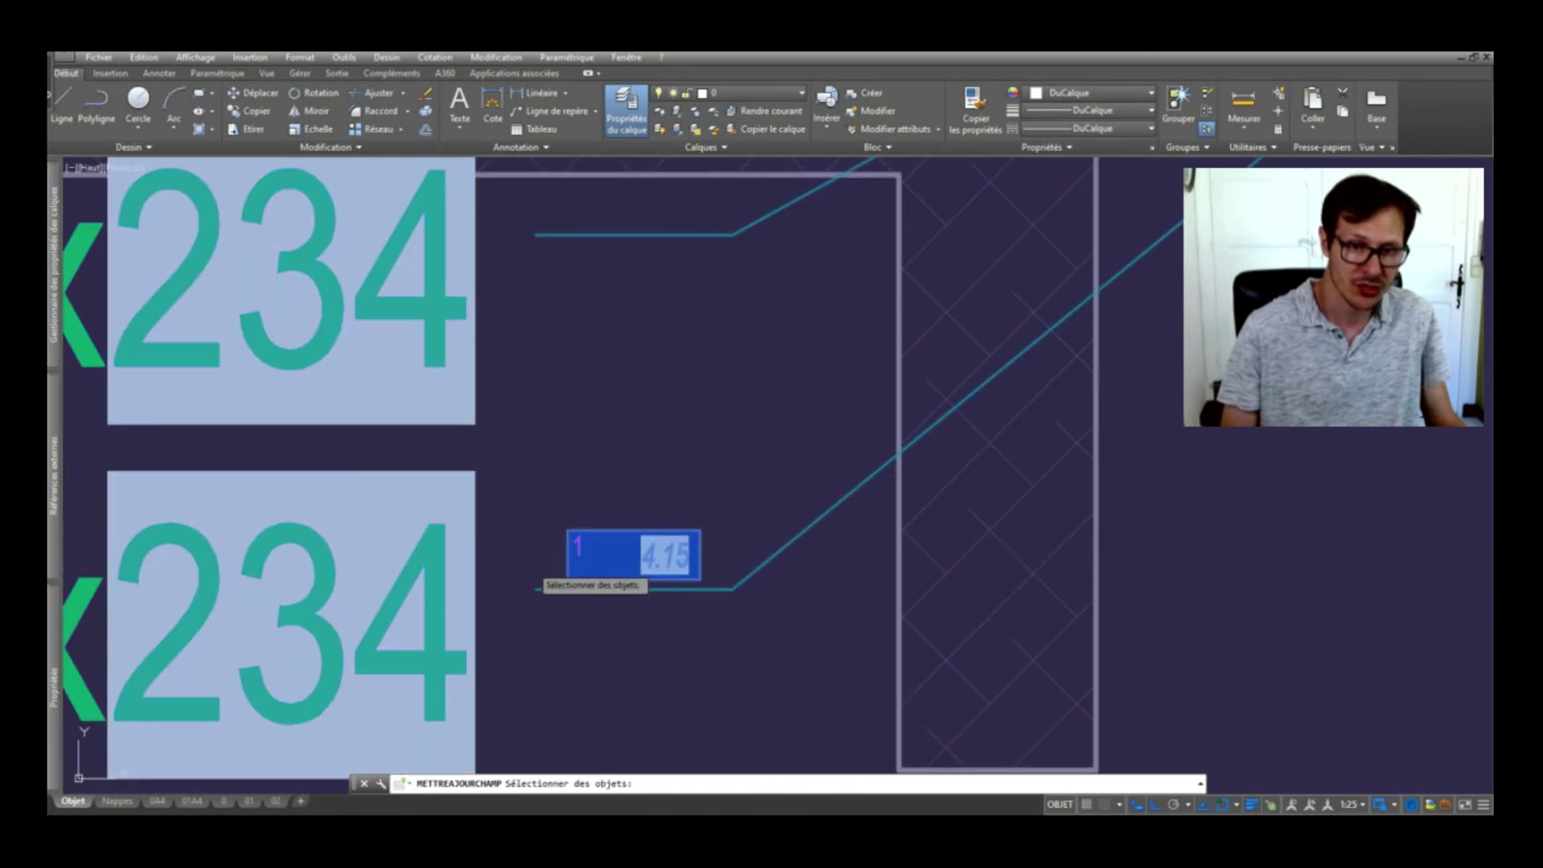
pyautogui.press('Return')
pyautogui.scroll(-4, 613, 575)
pyautogui.scroll(-2, 655, 581)
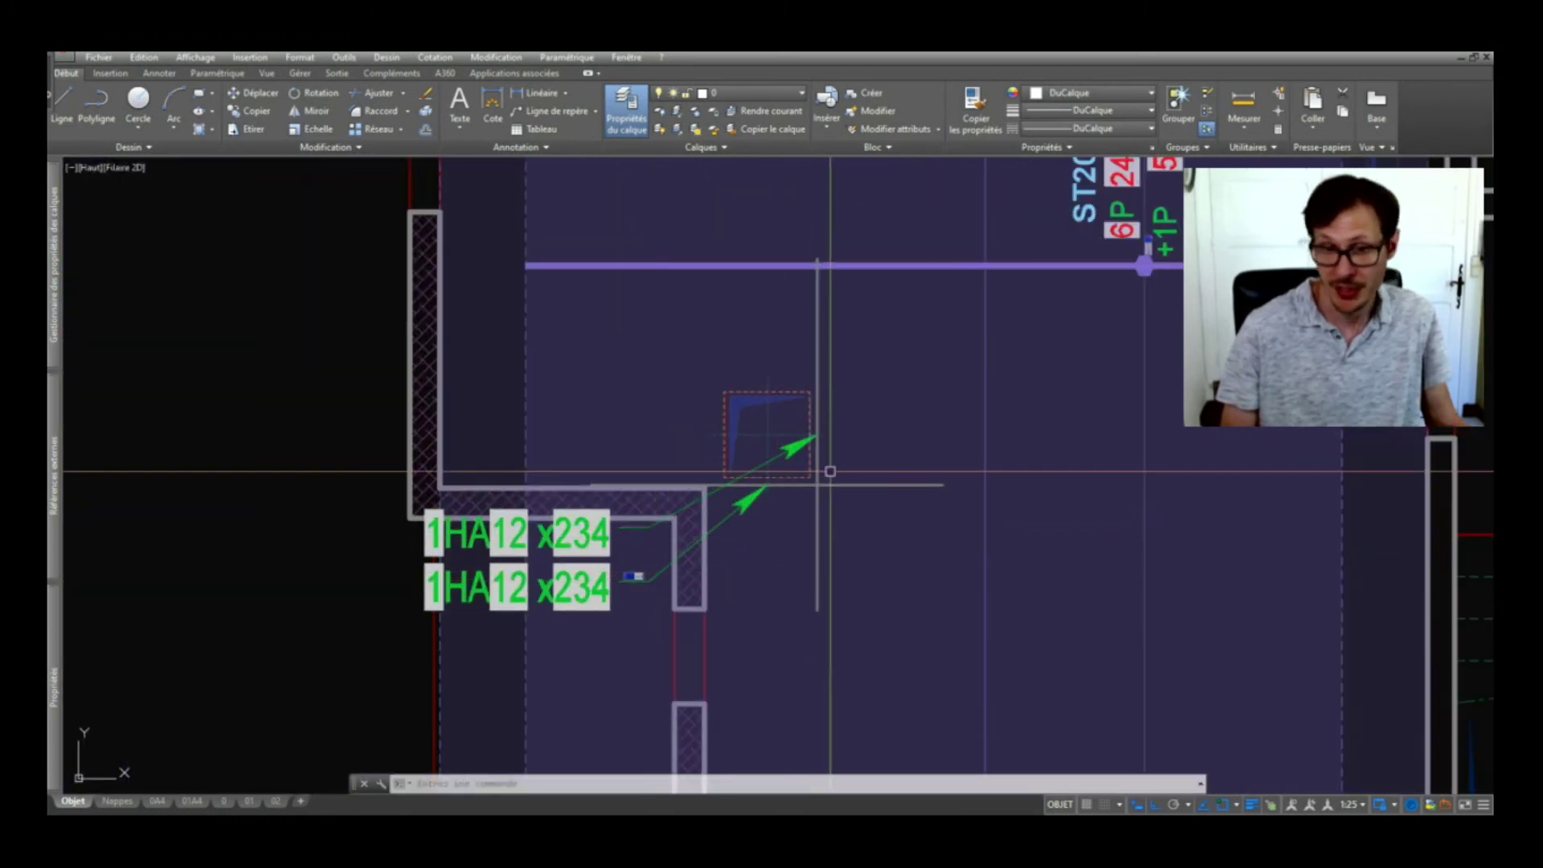
# Review the two ST20 mesh layouts and the opening reinforcement on the lower reinforcement plan
pyautogui.moveTo(848, 486); pyautogui.dragTo(794, 540, button='middle')
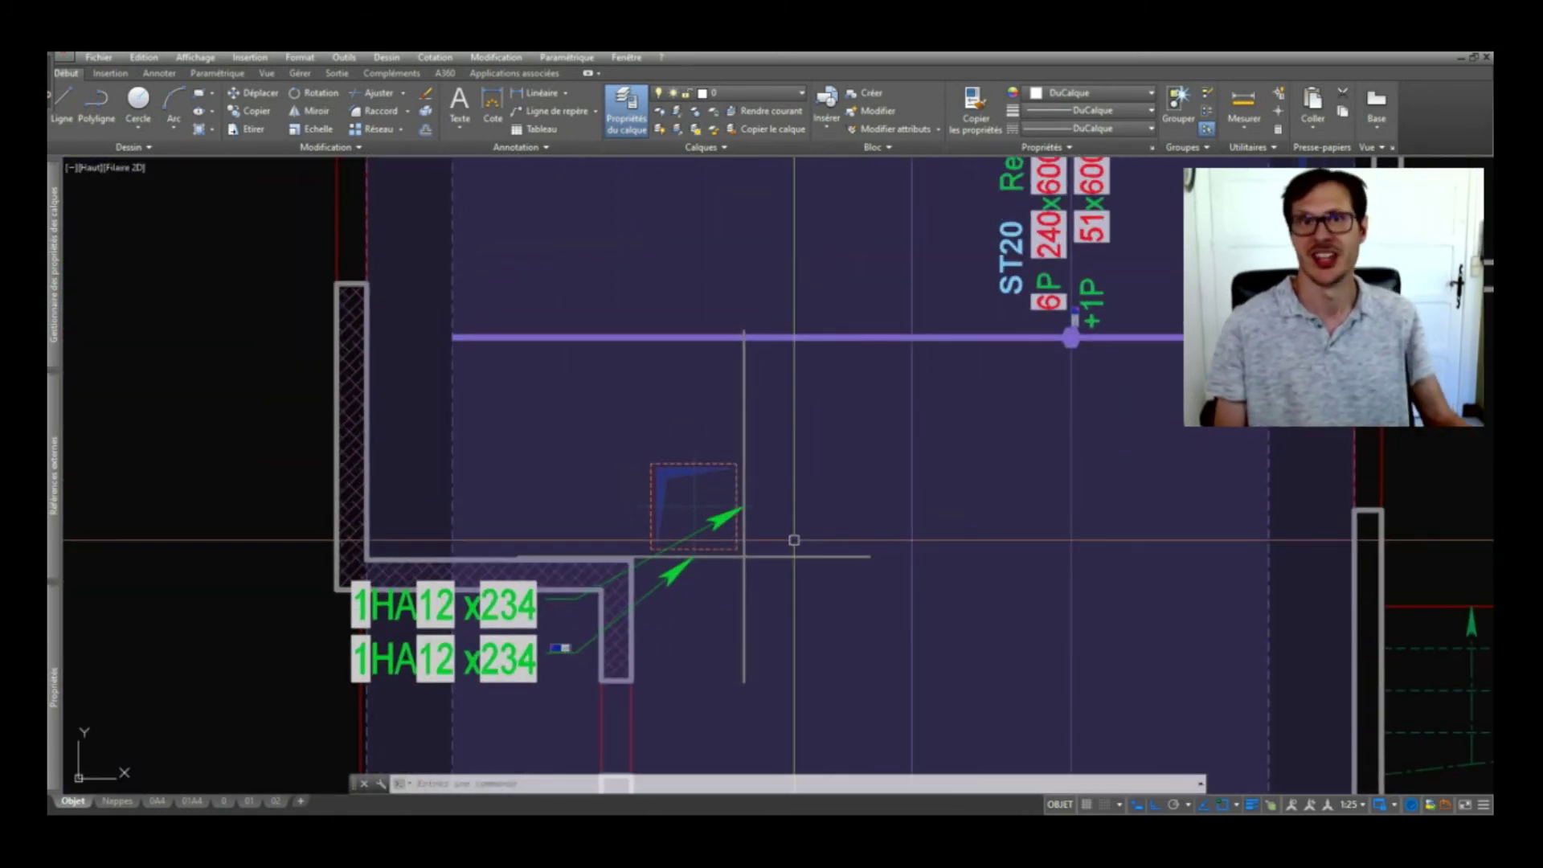
pyautogui.scroll(-4, 781, 539)
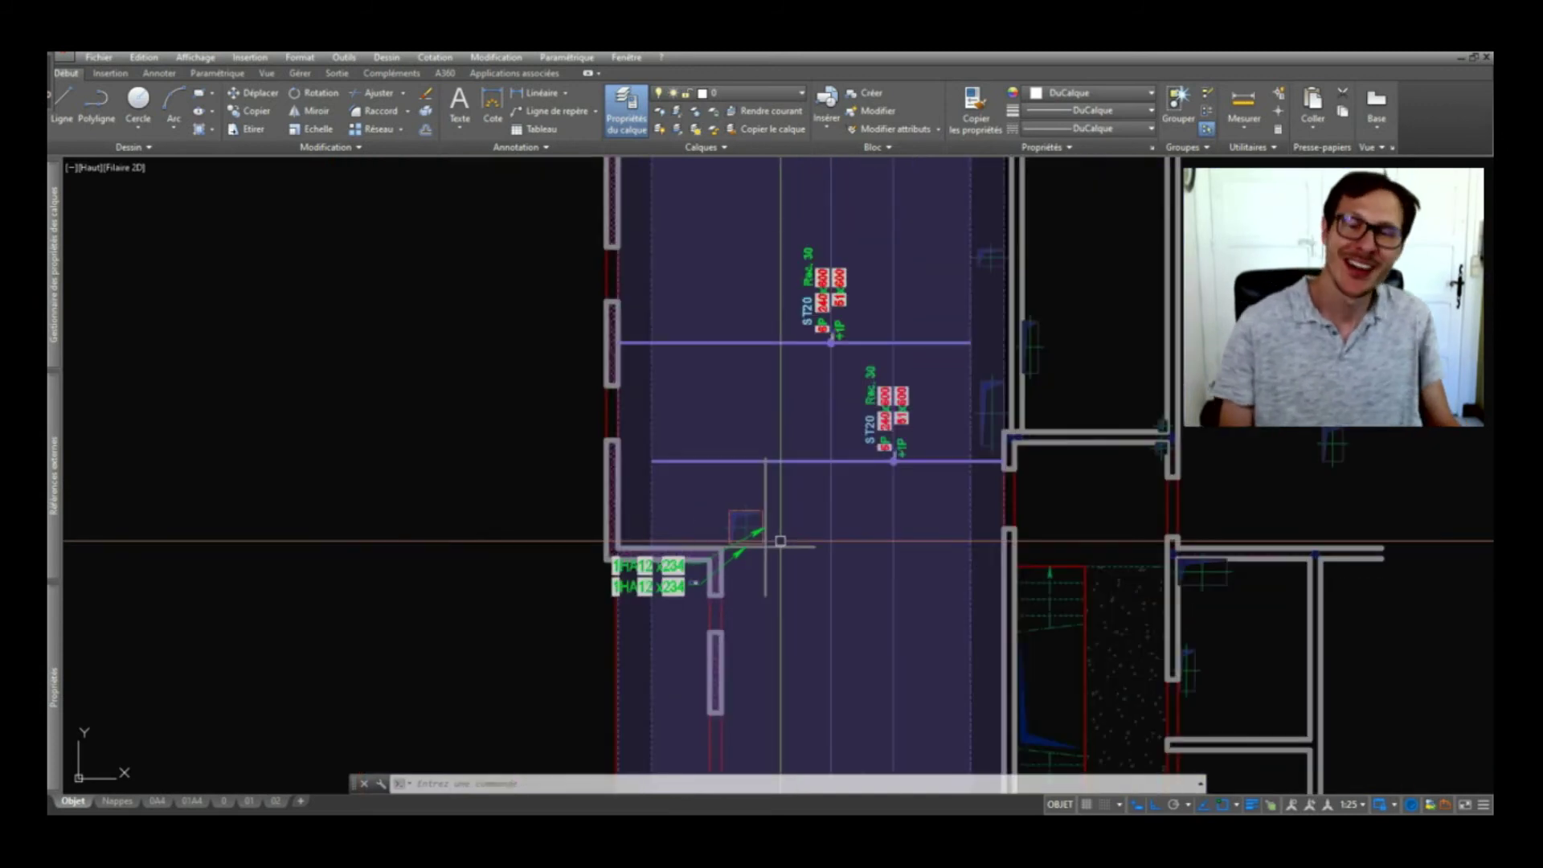
pyautogui.moveTo(894, 459); pyautogui.dragTo(789, 489, button='middle')
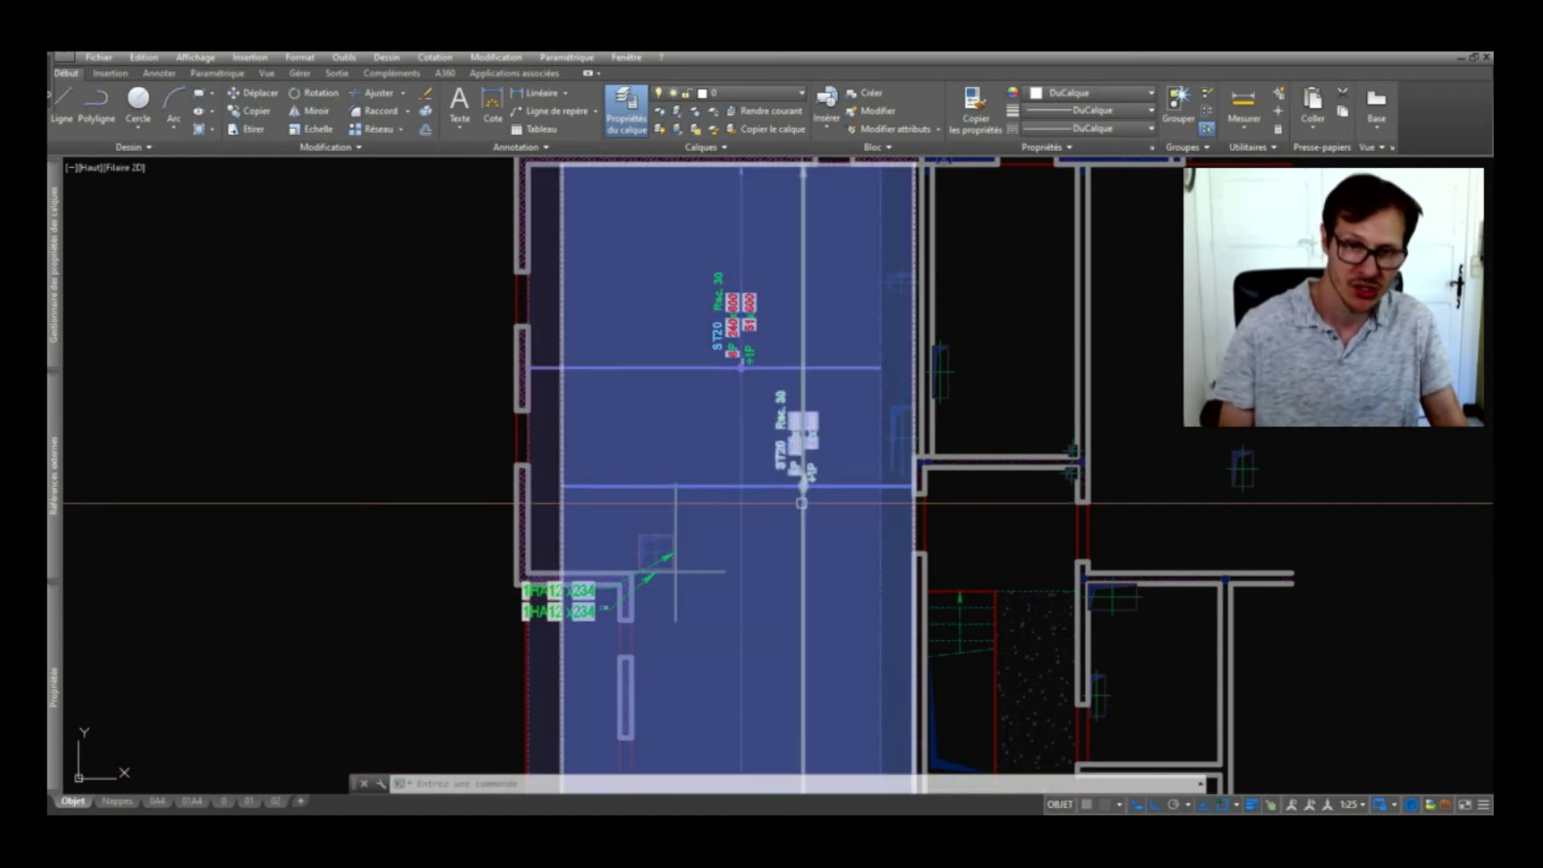
pyautogui.moveTo(799, 538); pyautogui.dragTo(791, 560, button='middle')
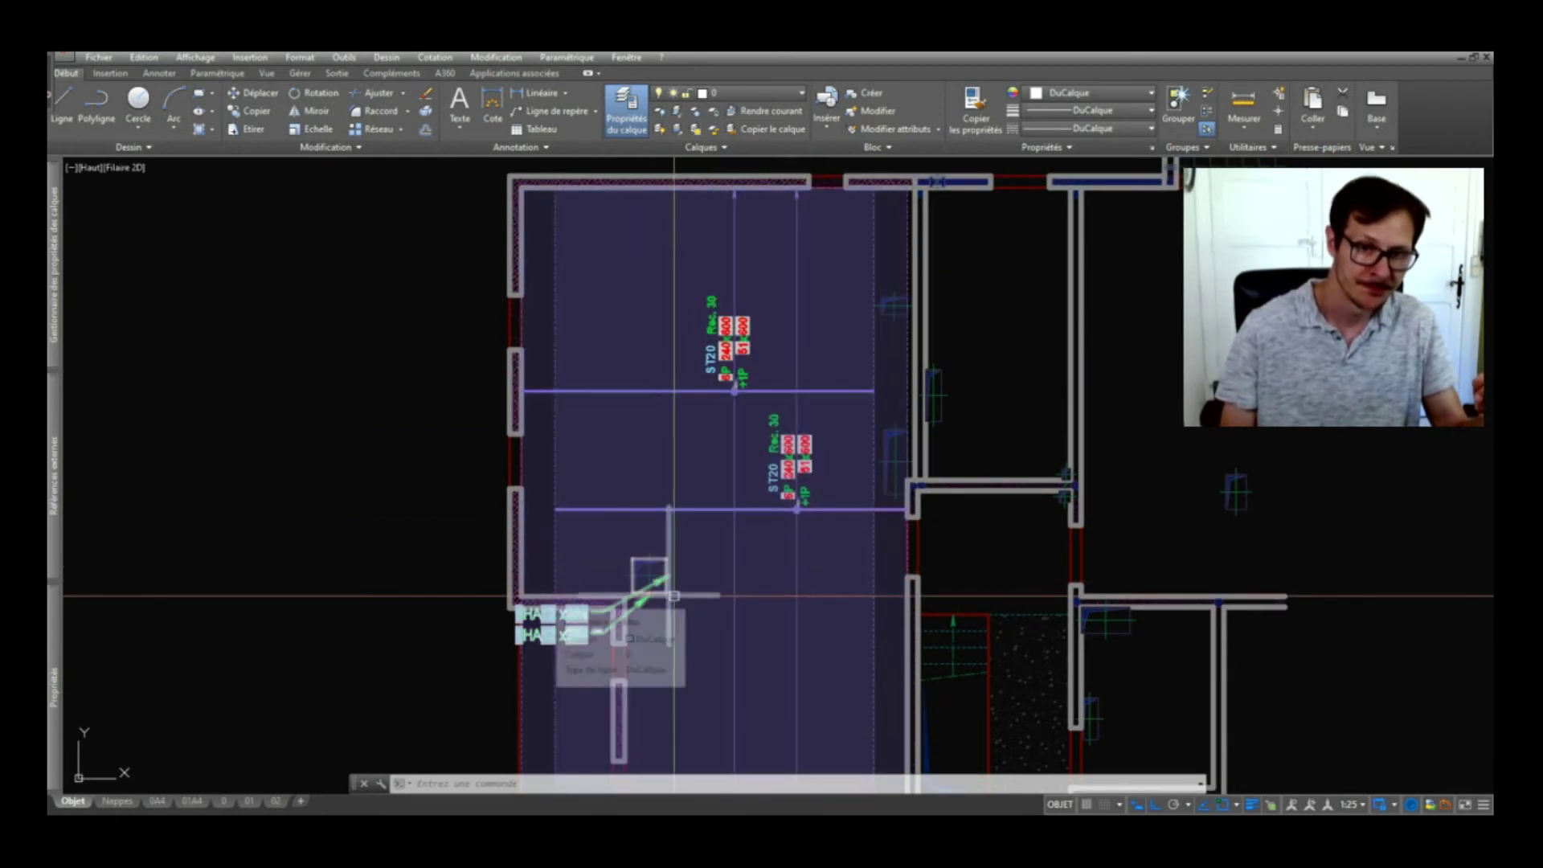
pyautogui.scroll(-3, 674, 595)
pyautogui.scroll(5, 699, 555)
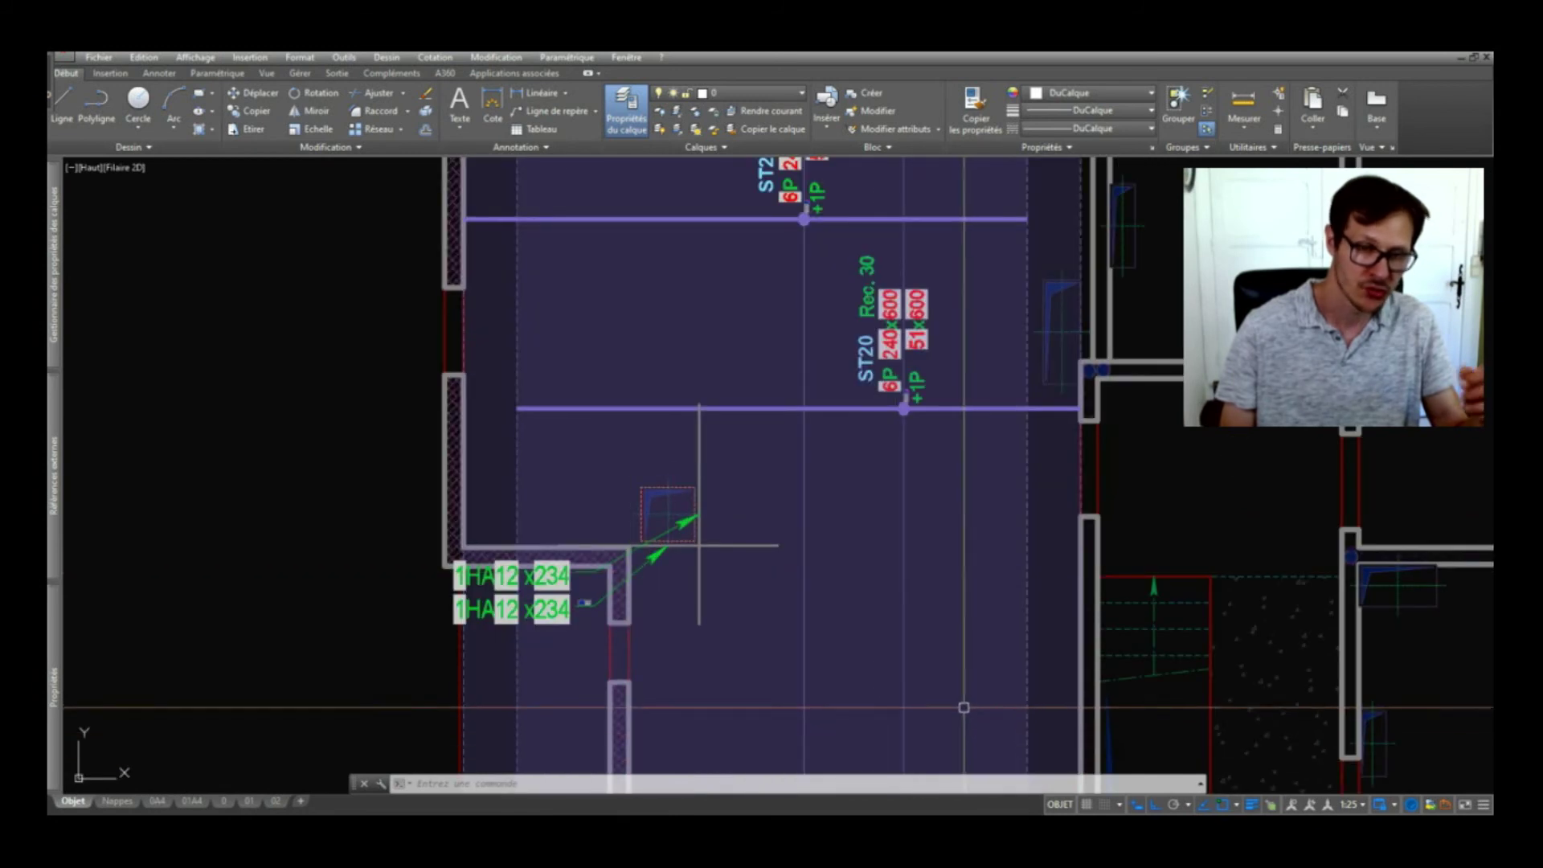
pyautogui.moveTo(950, 661)
pyautogui.mouseDown(button='middle')
pyautogui.moveTo(857, 644)
pyautogui.moveTo(820, 667)
pyautogui.mouseUp(button='middle')
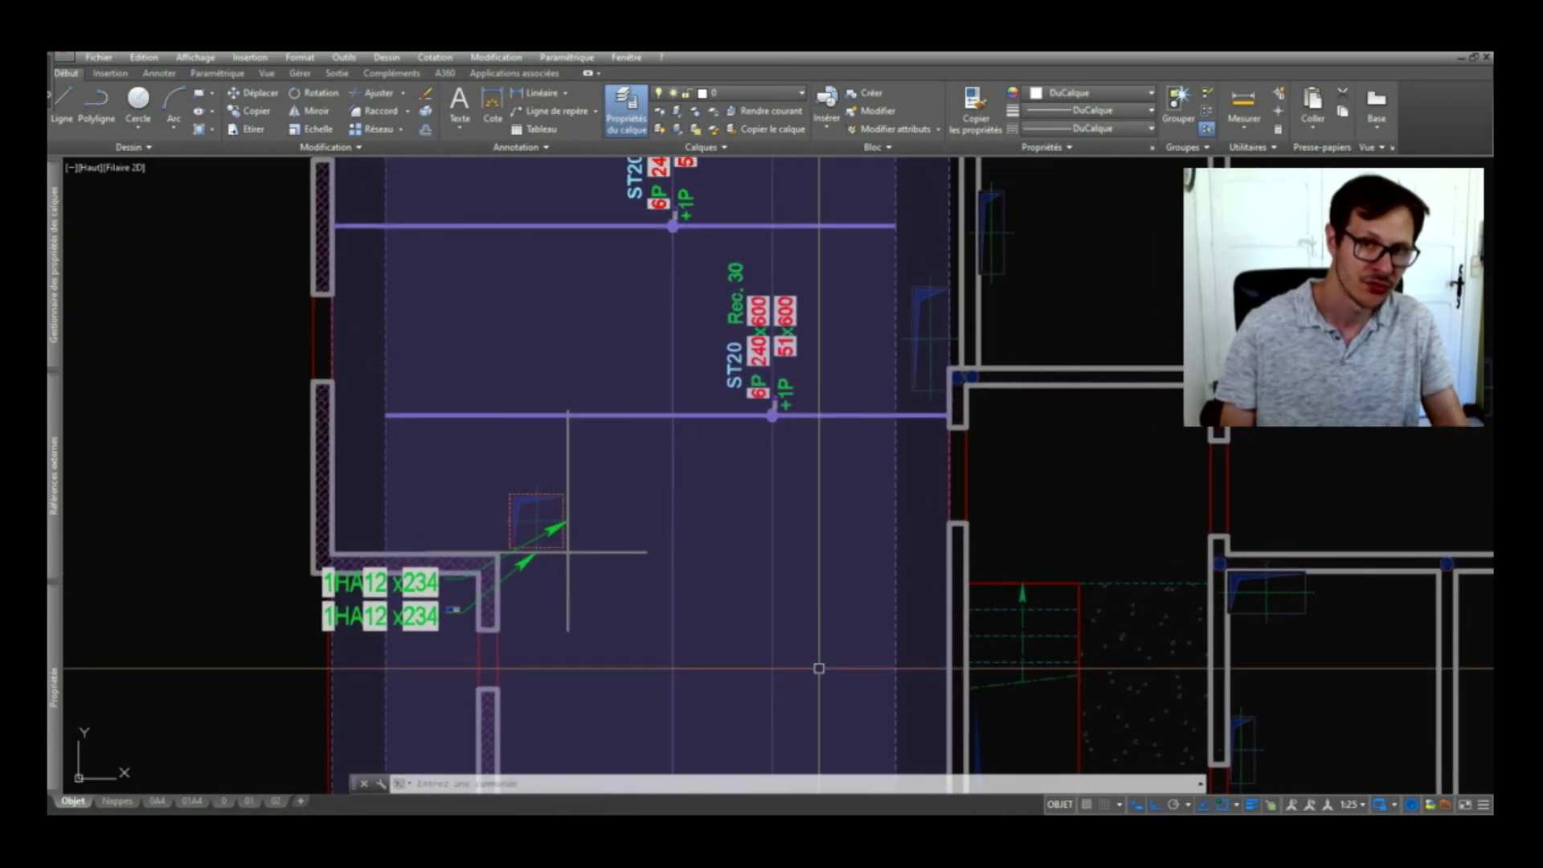
pyautogui.moveTo(766, 321)
pyautogui.mouseDown(button='middle')
pyautogui.moveTo(793, 491)
pyautogui.moveTo(813, 338)
pyautogui.mouseUp(button='middle')
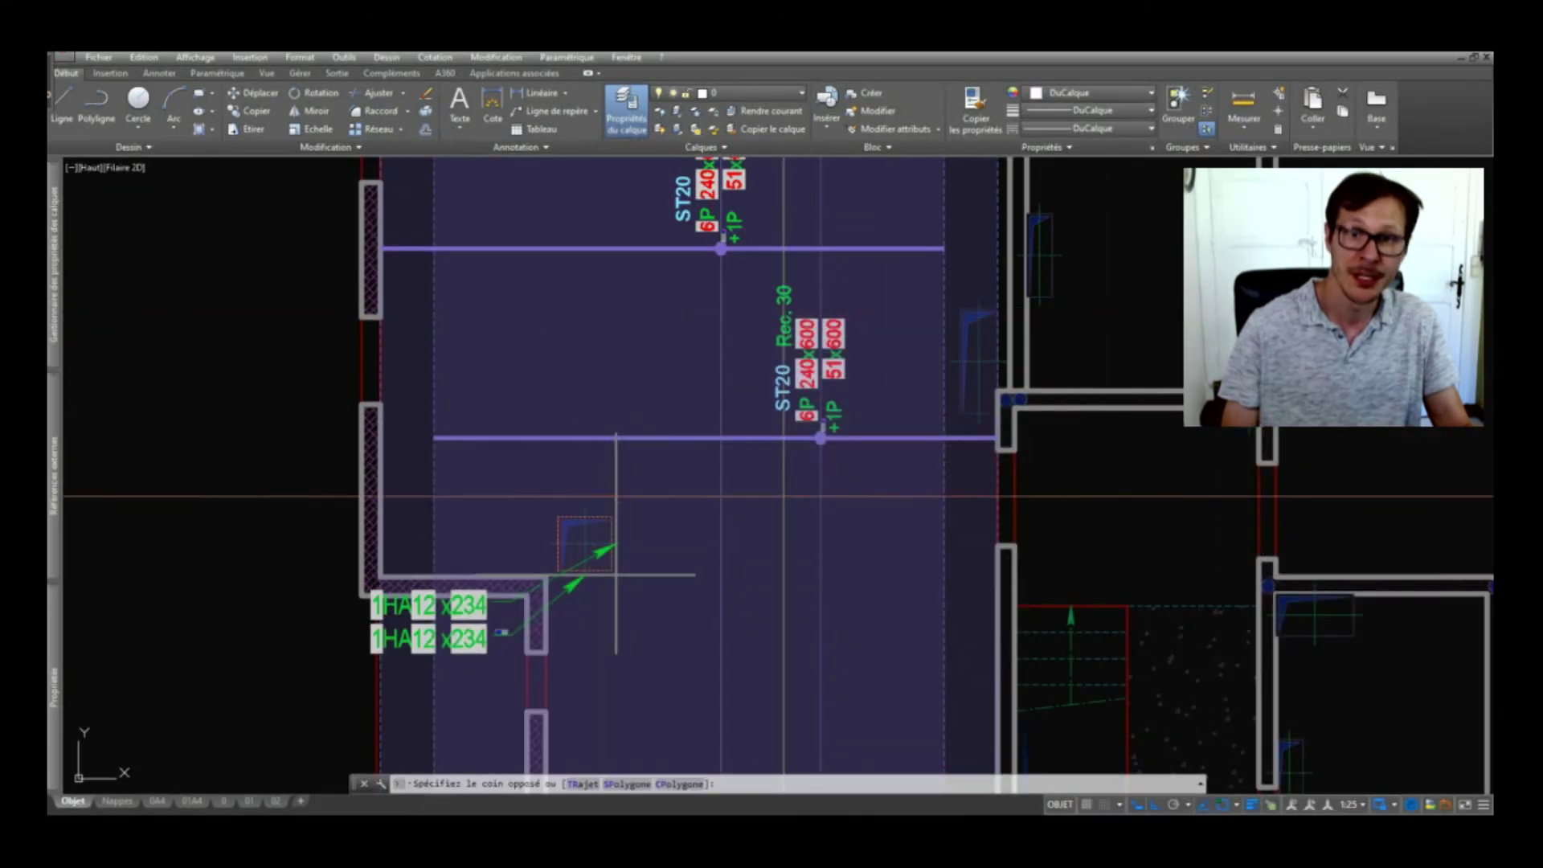
pyautogui.moveTo(521, 452); pyautogui.dragTo(692, 565, button='middle')
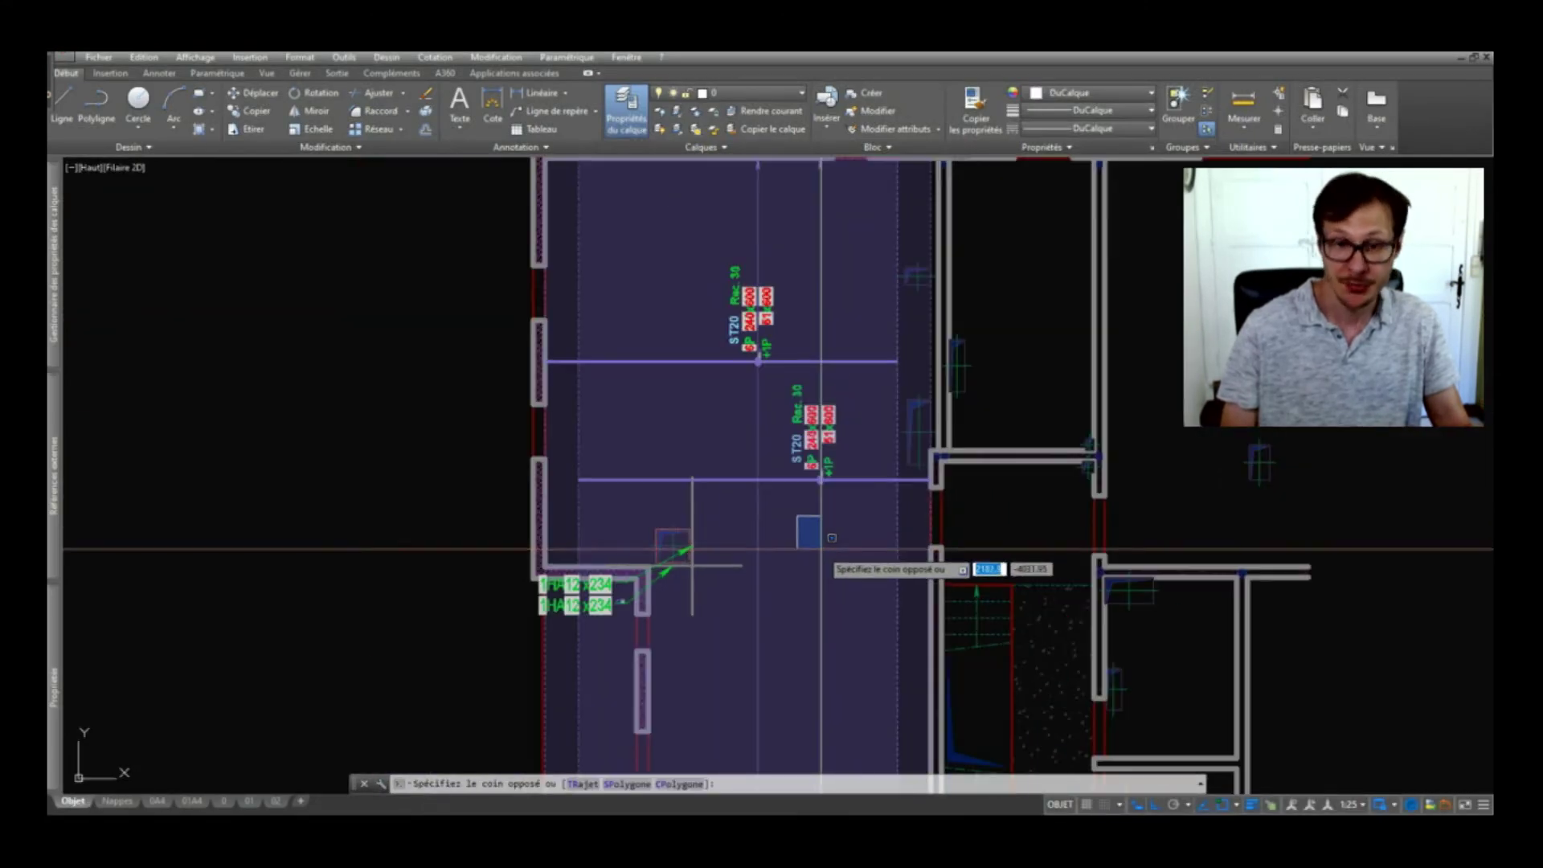
pyautogui.click(803, 419)
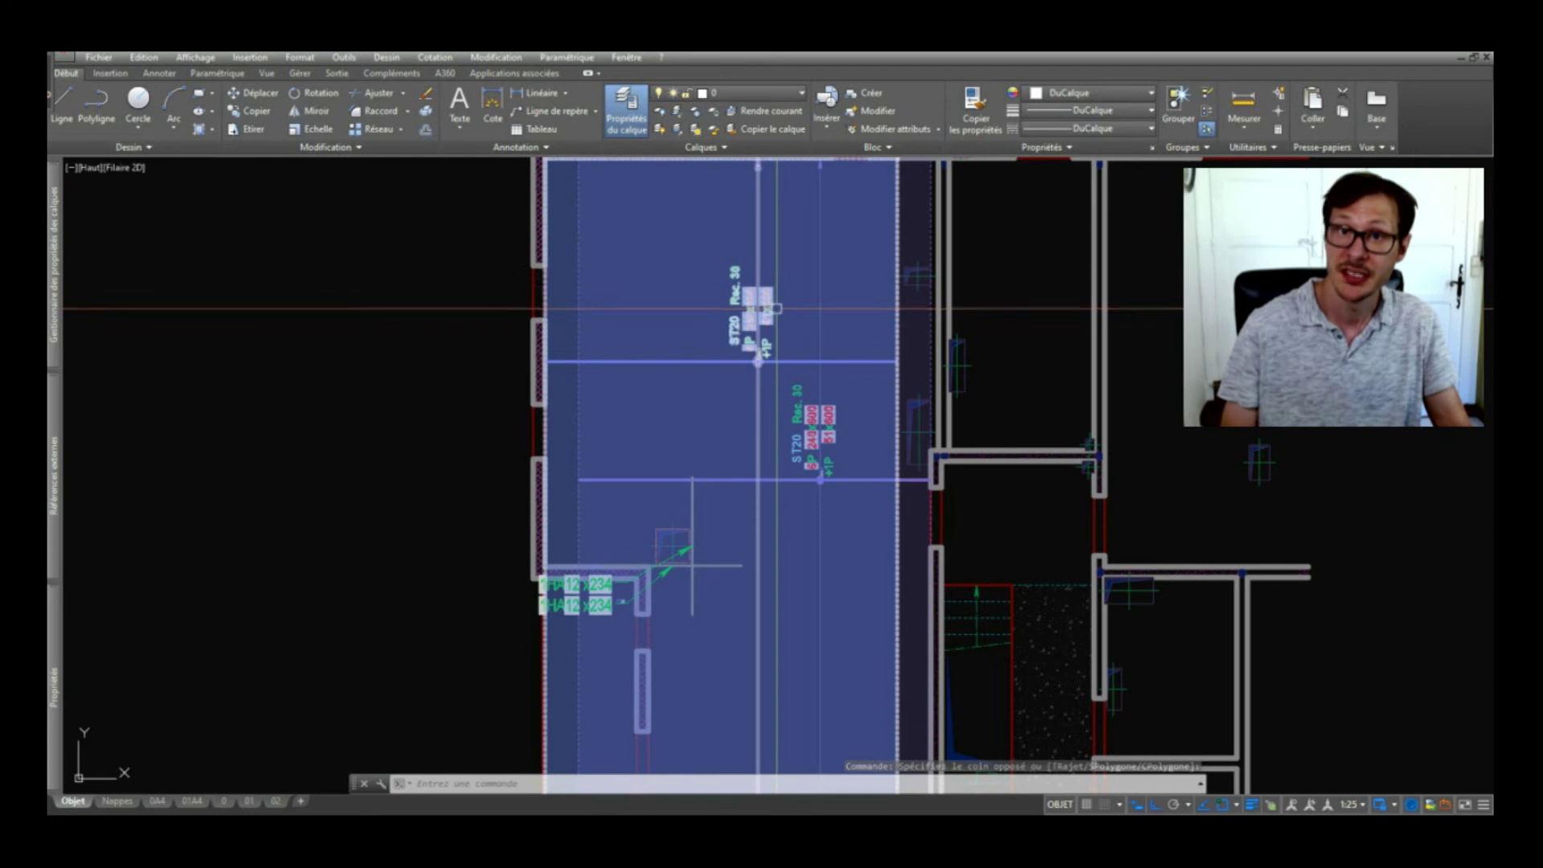
# Inspect the HA slab insertion block next to the mesh insertion block in the template area above the plan
pyautogui.scroll(-5, 775, 308)
pyautogui.scroll(4, 634, 572)
pyautogui.scroll(3, 634, 575)
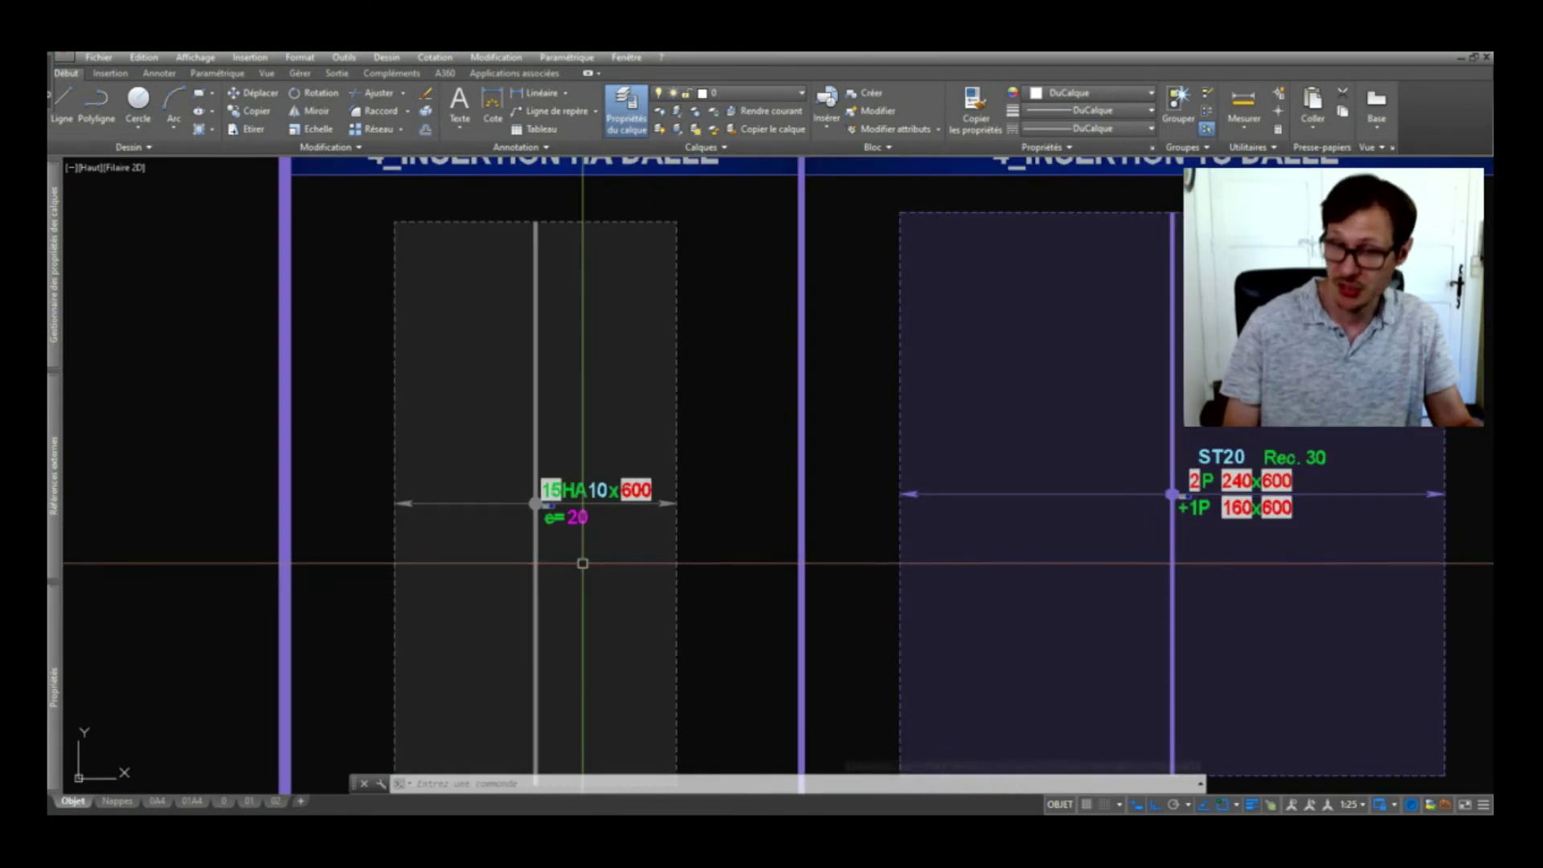
pyautogui.scroll(-5, 568, 538)
pyautogui.scroll(5, 786, 325)
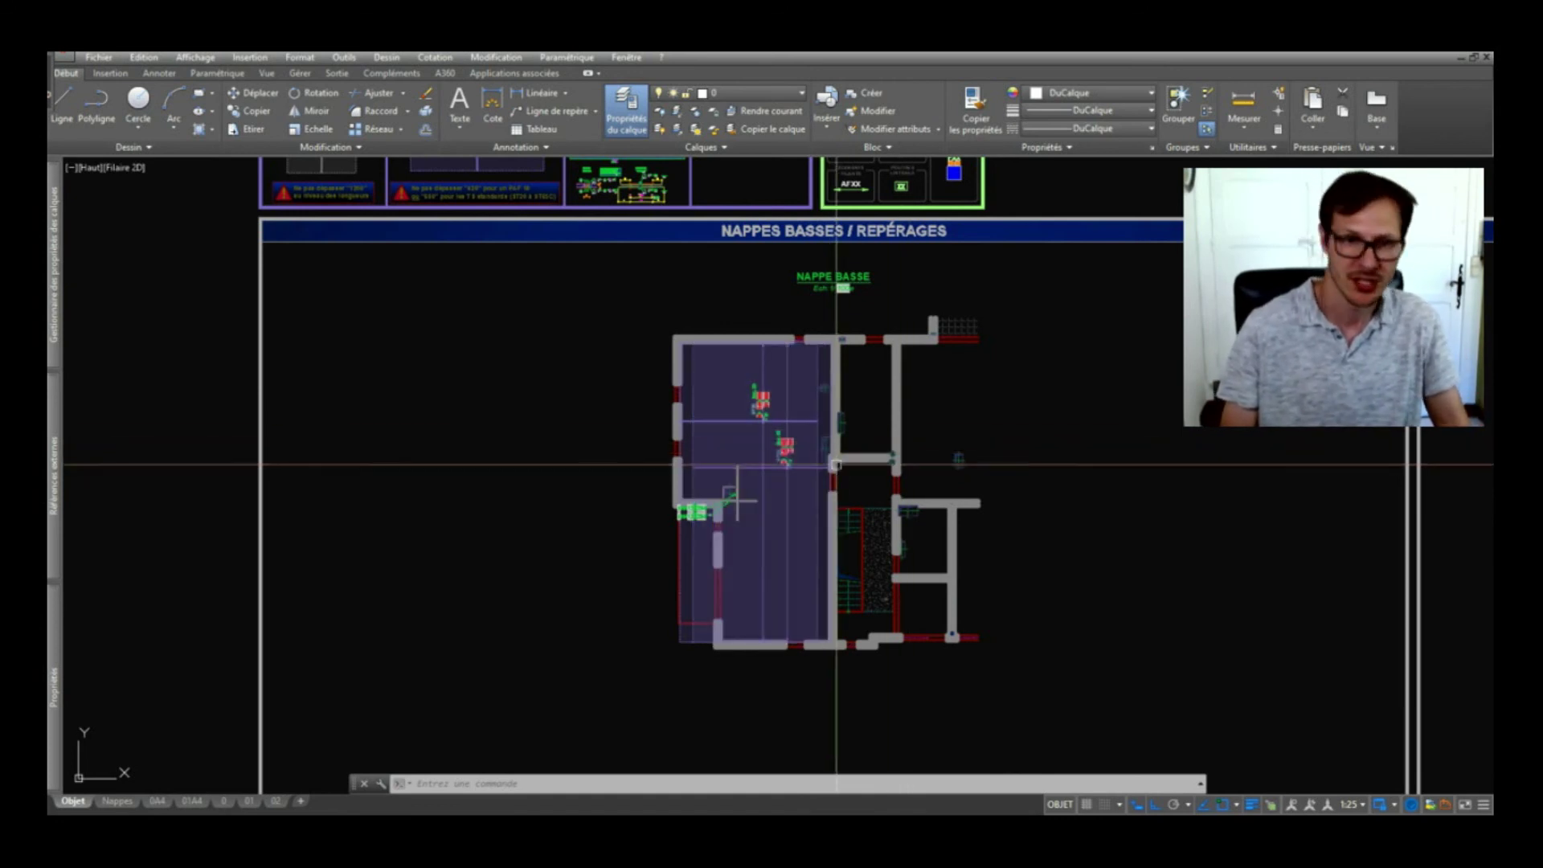
# Inspect the opening reinforcement block's grips on the lower reinforcement plan, leave it deselected, and review the overall plan
pyautogui.scroll(4, 832, 454)
pyautogui.moveTo(577, 541); pyautogui.dragTo(613, 464, button='middle')
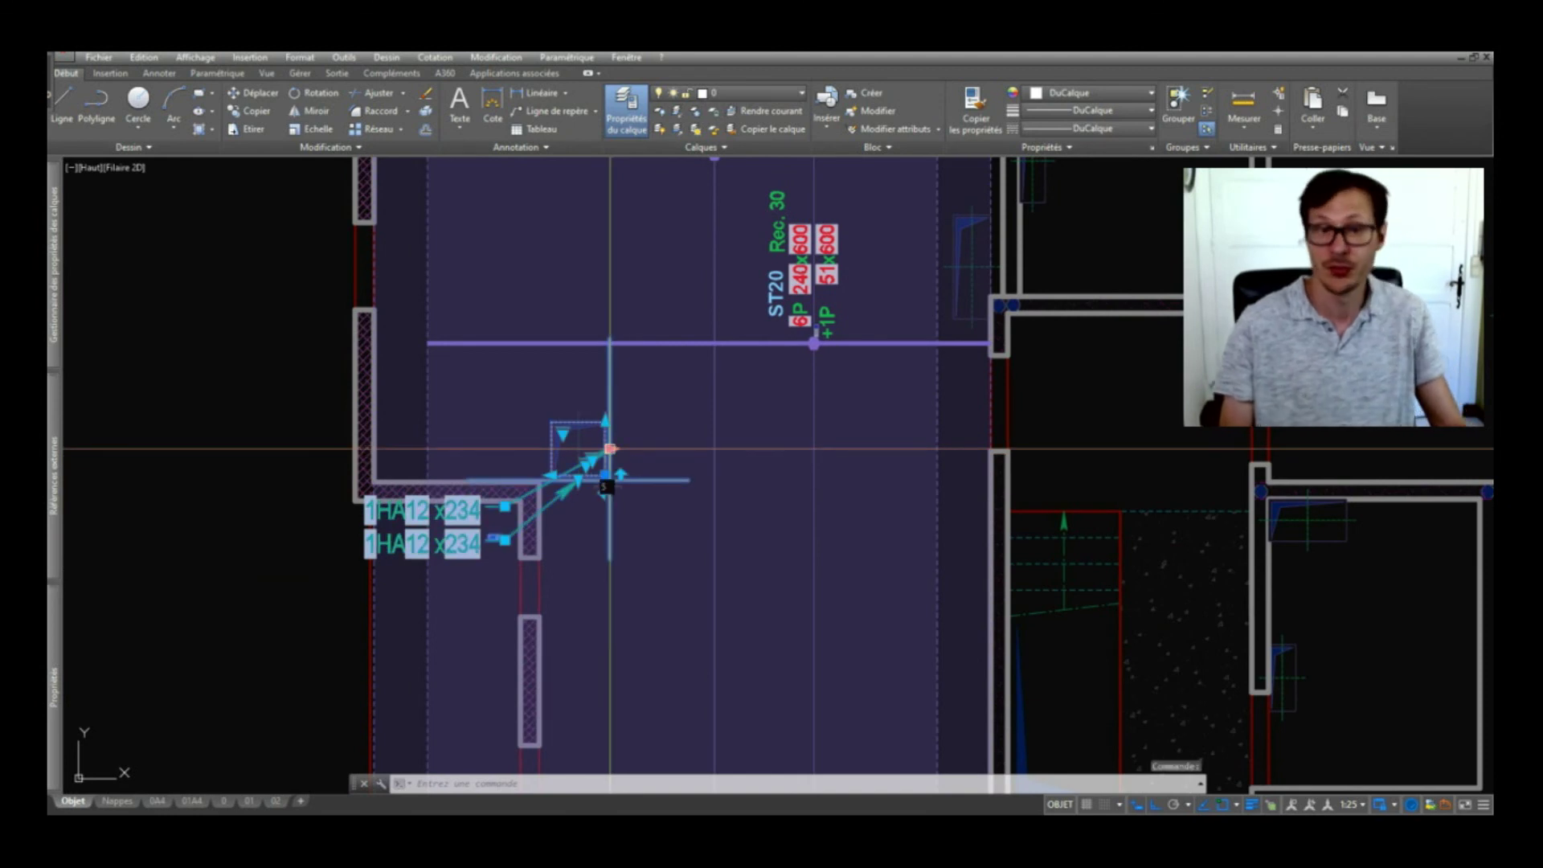
pyautogui.press('Escape')
pyautogui.press('Escape')
pyautogui.scroll(-4, 685, 593)
pyautogui.scroll(1, 687, 570)
pyautogui.scroll(-1, 687, 567)
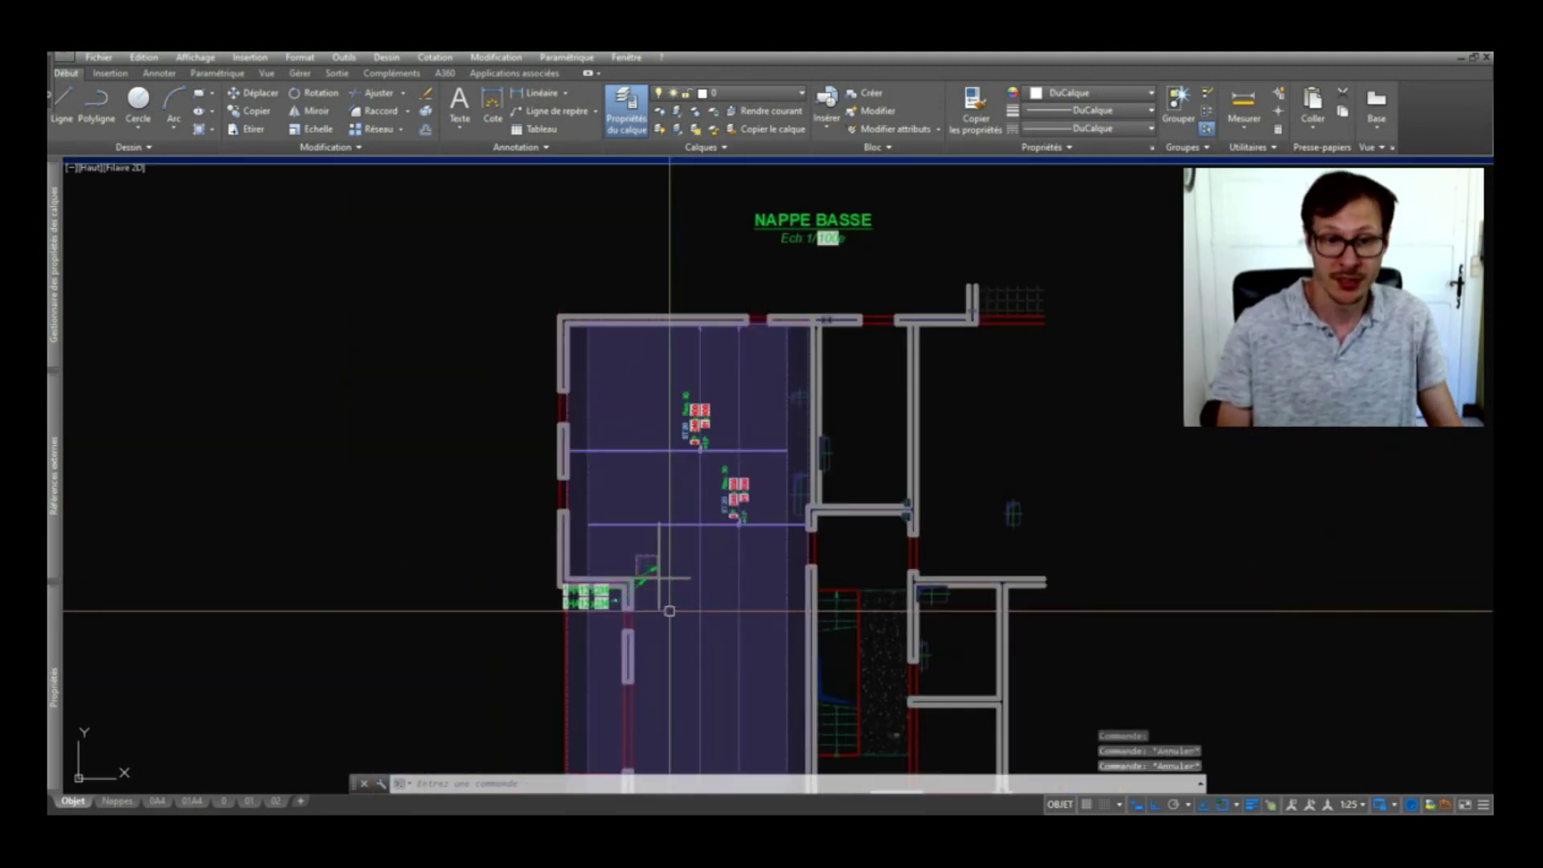